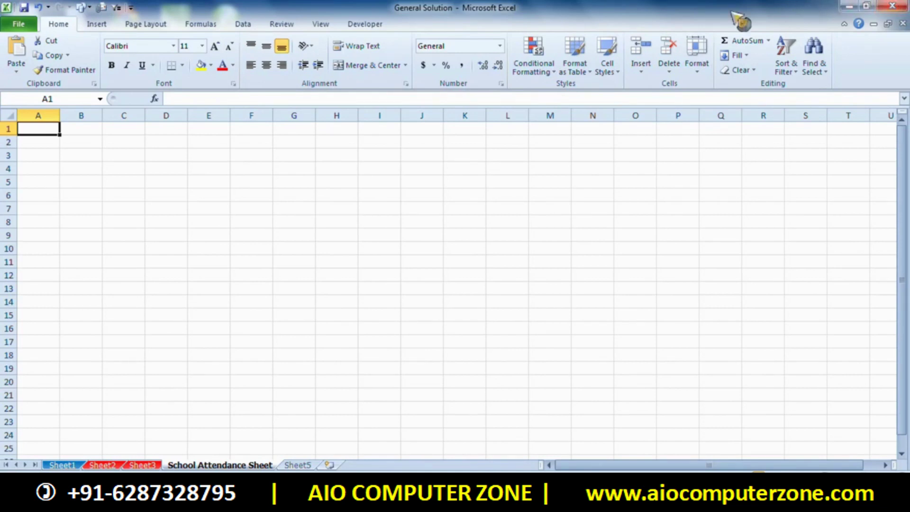
- Merge rows 1–2 across the top of the sheet into one centred banner cell
scroll(521, 184, "up", 2, "ctrl")
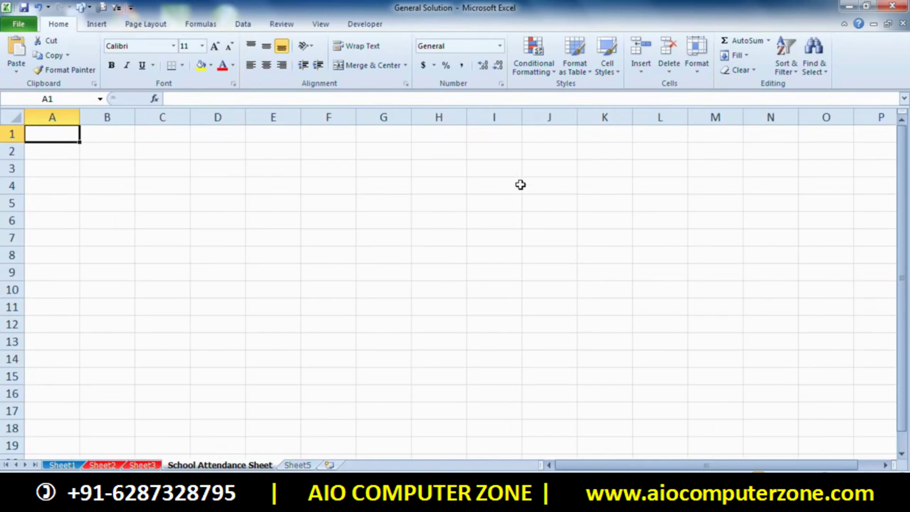
scroll(521, 184, "up", 1, "ctrl")
left_click(532, 185)
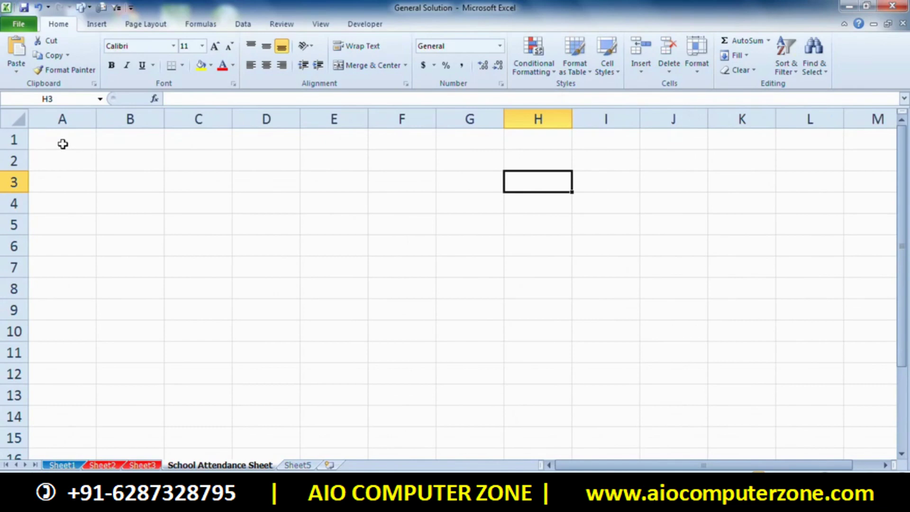
scroll(118, 175, "down", 2, "ctrl")
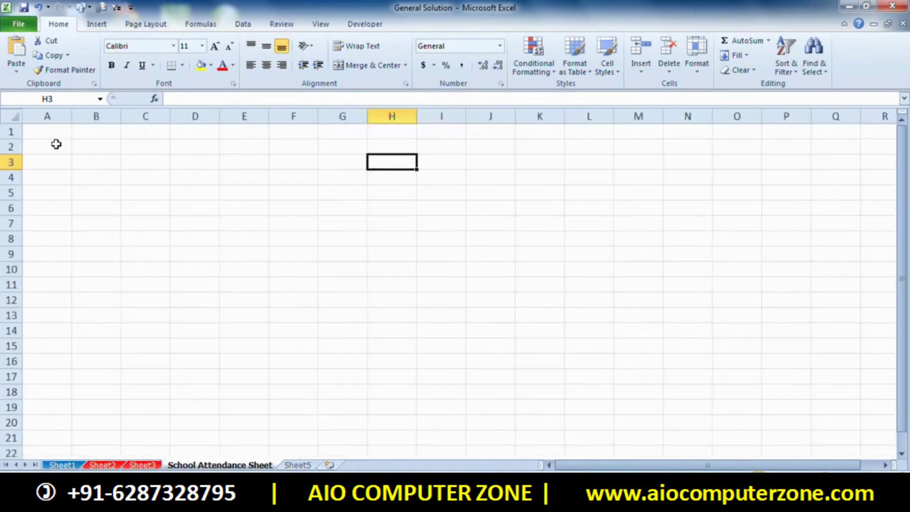
mouse_move(41, 133)
left_mouse_down()
mouse_move(505, 172)
mouse_move(678, 171)
left_mouse_up()
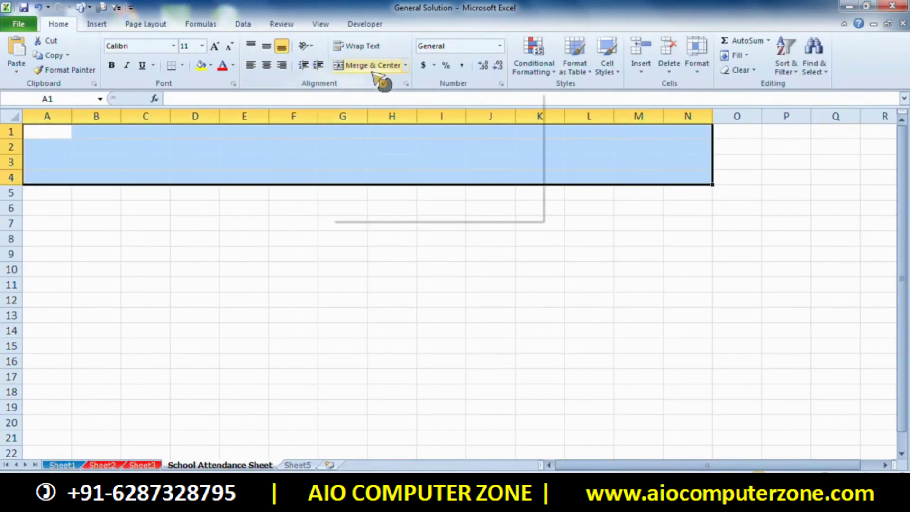
left_click(629, 209)
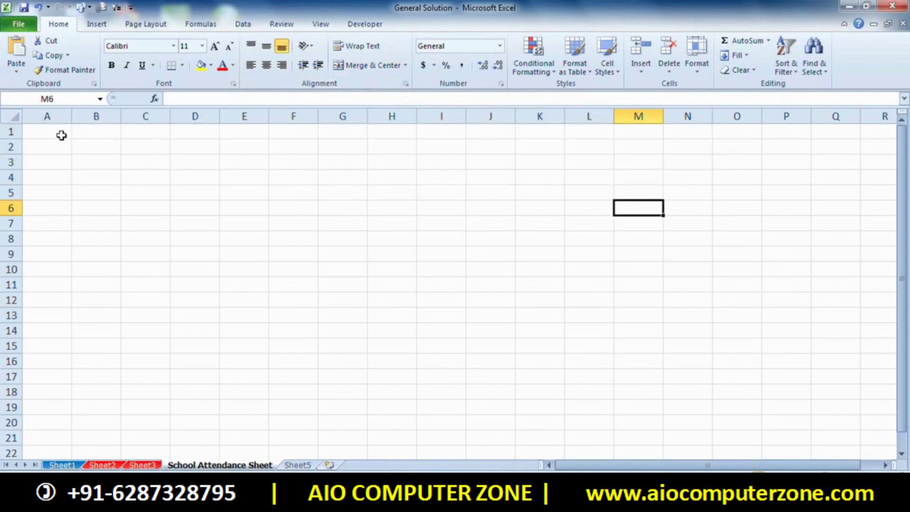
left_click_drag(61, 135, 788, 150)
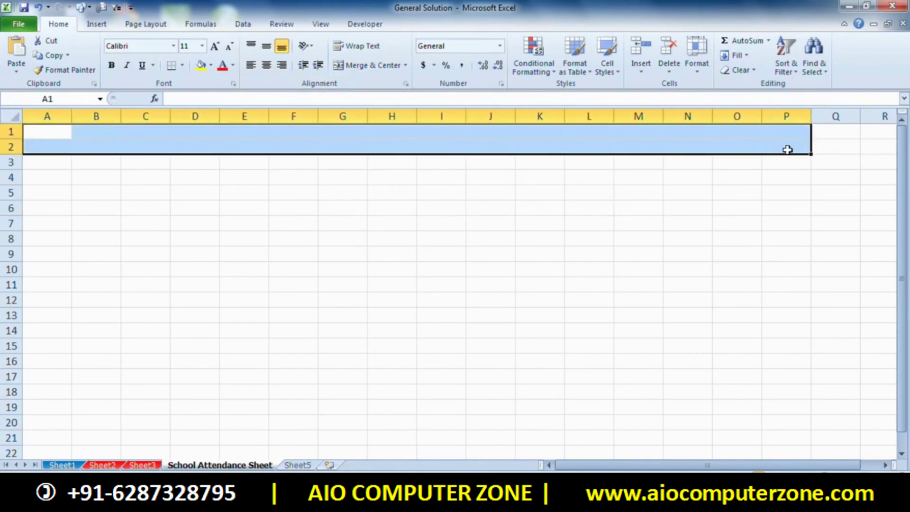
left_click(361, 66)
left_click(579, 213)
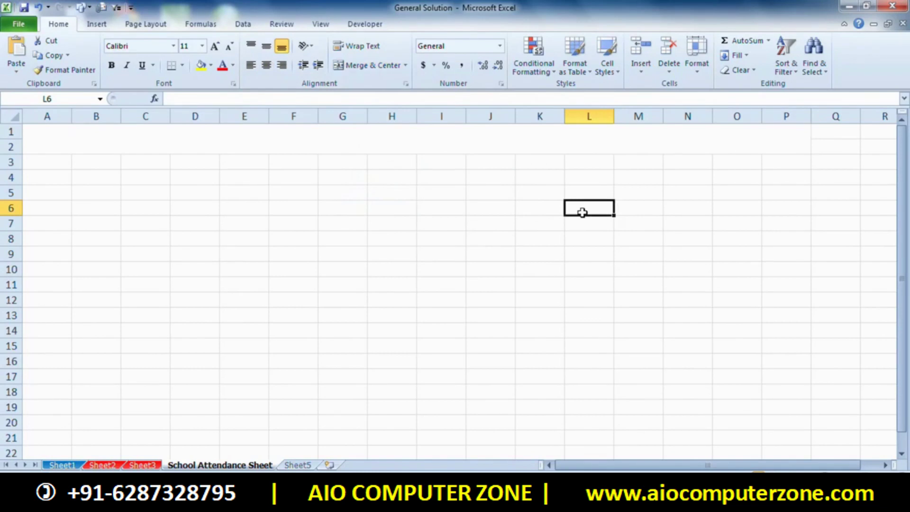
- Fill the merged banner cell with yellow
scroll(352, 291, "up", 2)
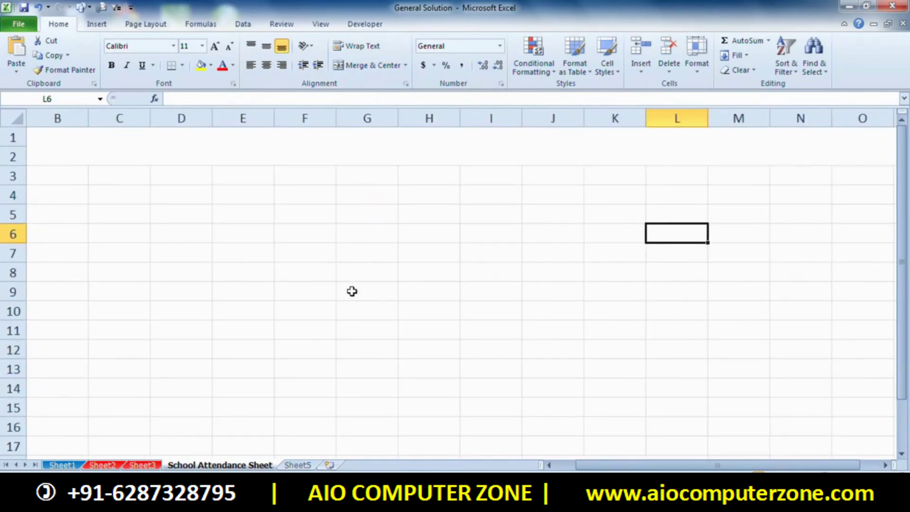
left_click(400, 159)
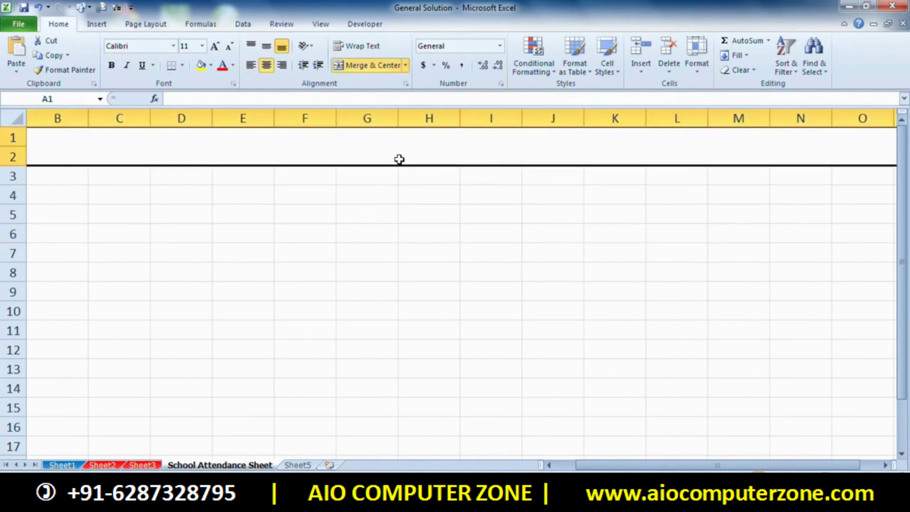
left_click(232, 65)
left_click(211, 66)
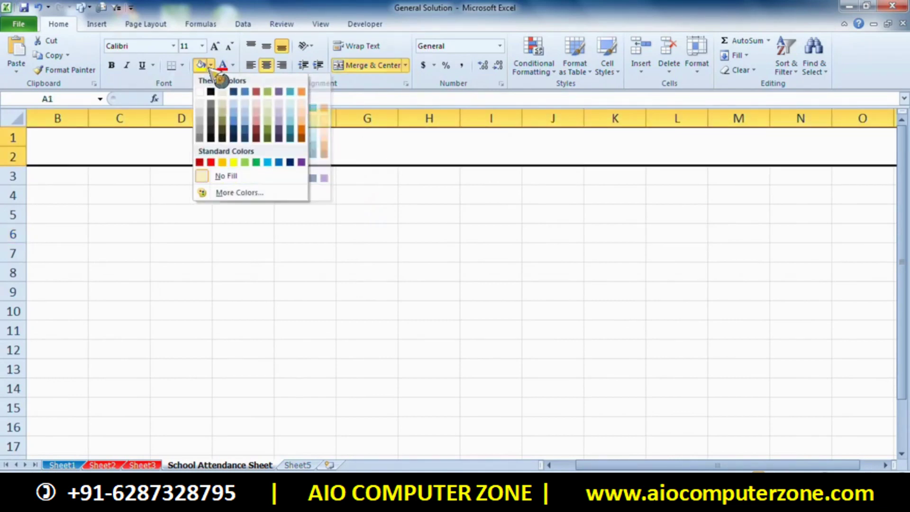
left_click(233, 162)
left_click(493, 243)
scroll(513, 291, "down", 1)
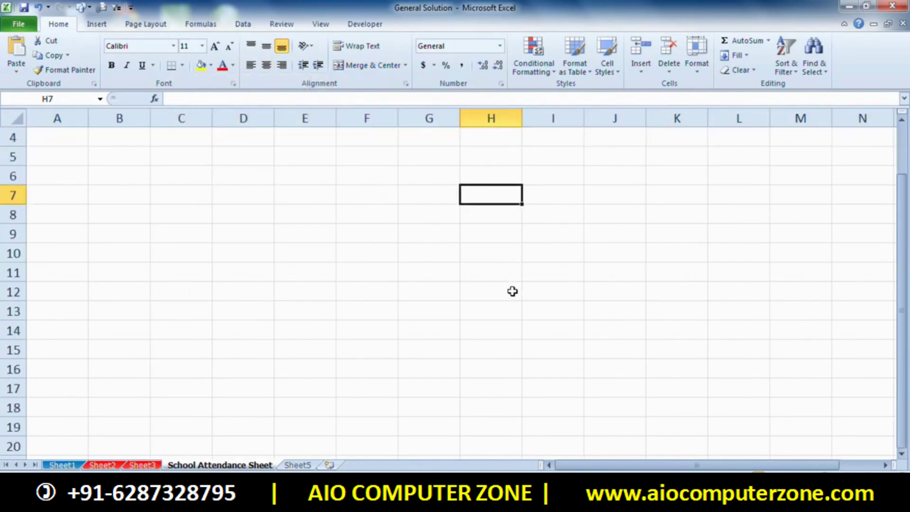
scroll(512, 291, "up", 1, "ctrl")
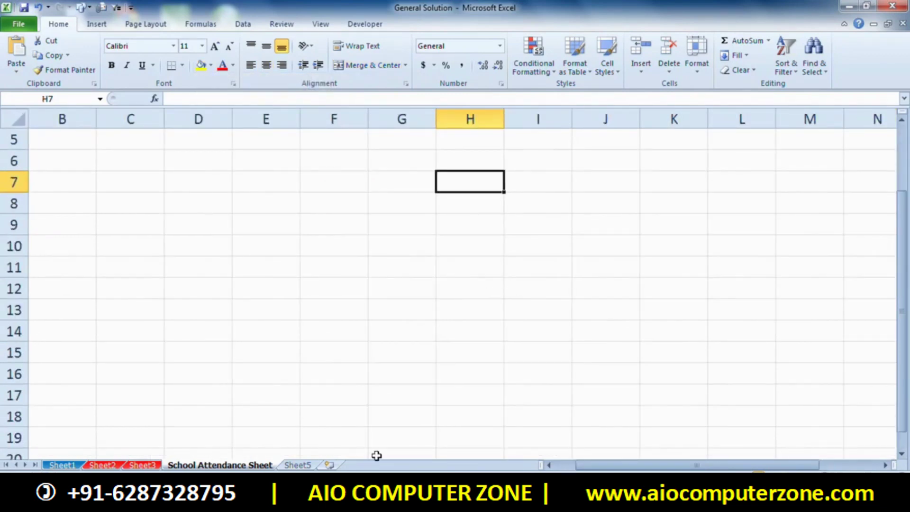
left_click_drag(593, 467, 573, 467)
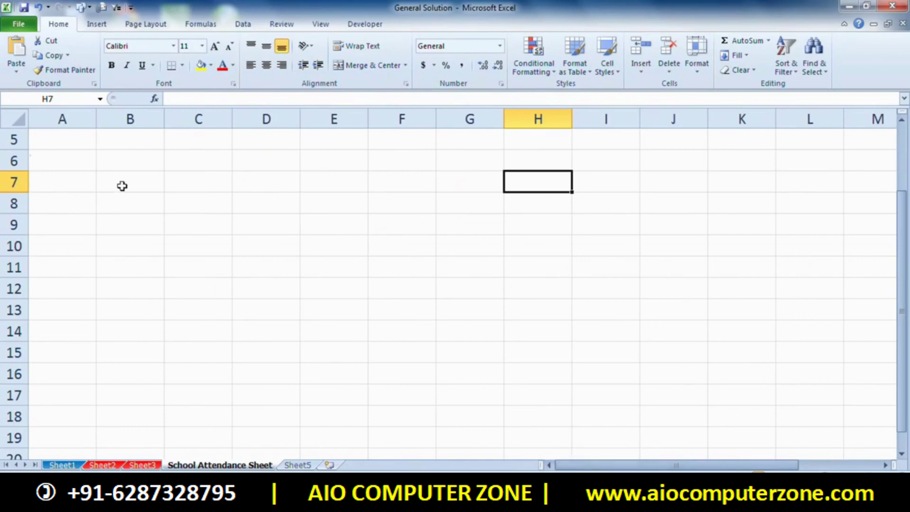
scroll(218, 201, "up", 2)
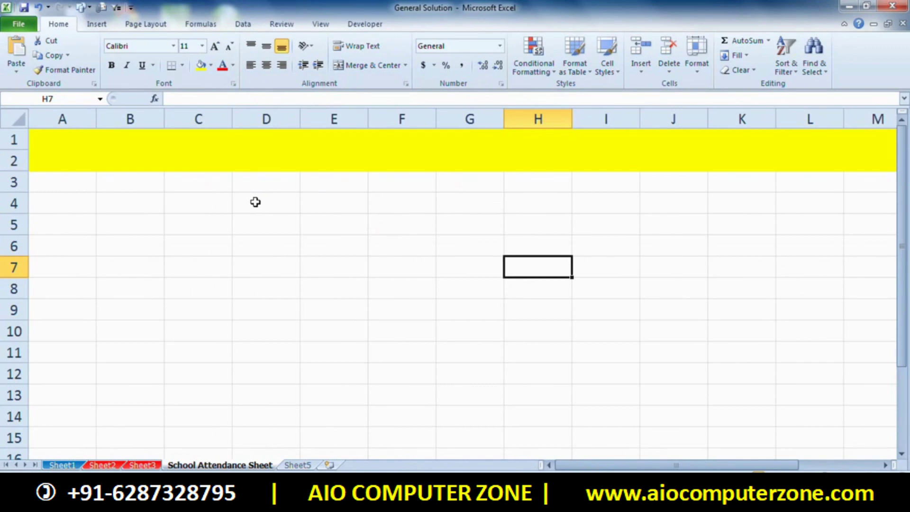
- Type the title 'AIO COMPUTER ZONE' into the merged yellow banner cell, fixing typos
double_click(236, 161)
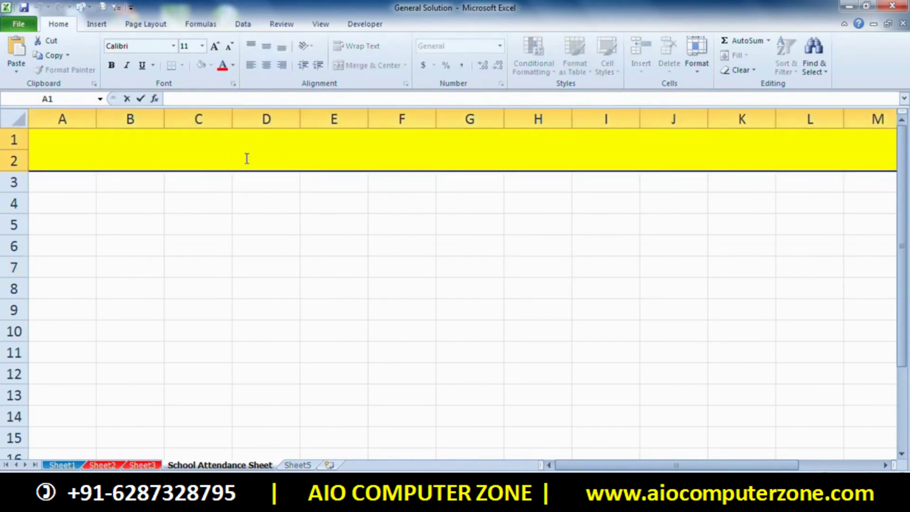
type("AIO CO")
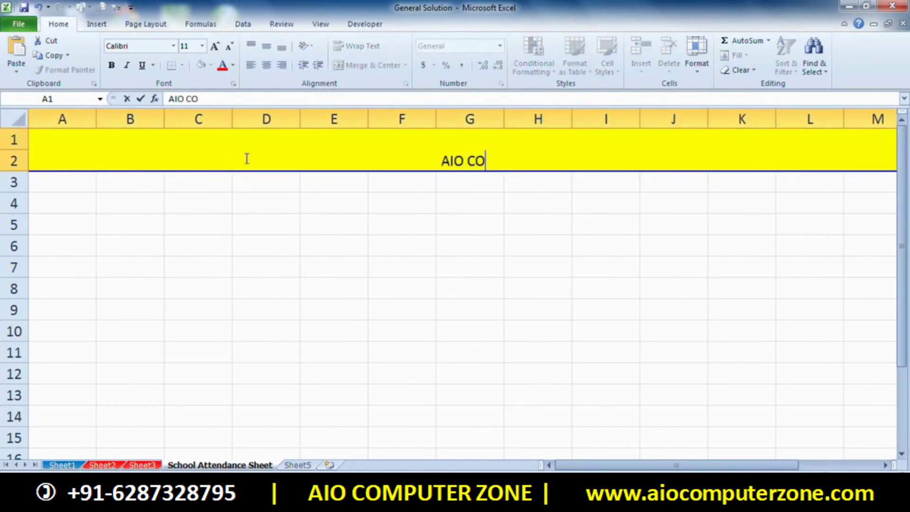
type("MPUYTETR")
key("BackSpace")
key("BackSpace")
key("BackSpace")
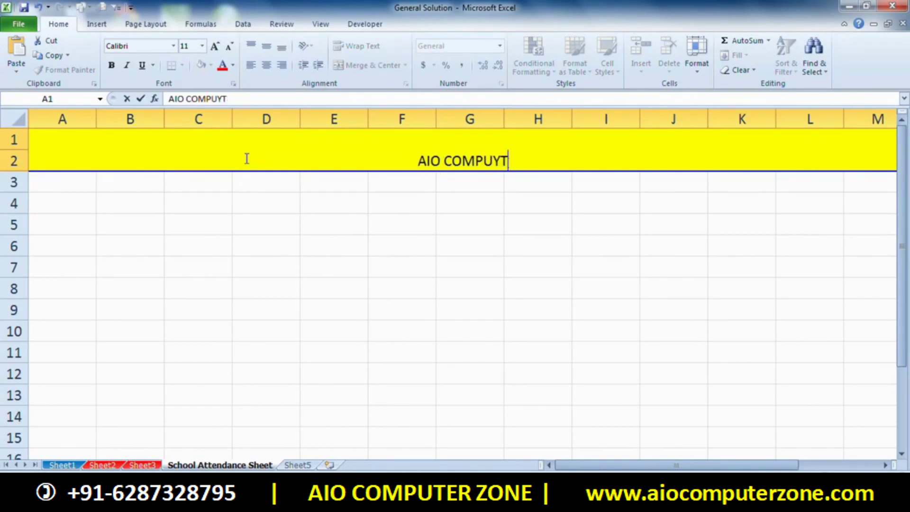
key("BackSpace")
key("BackSpace")
type("TER")
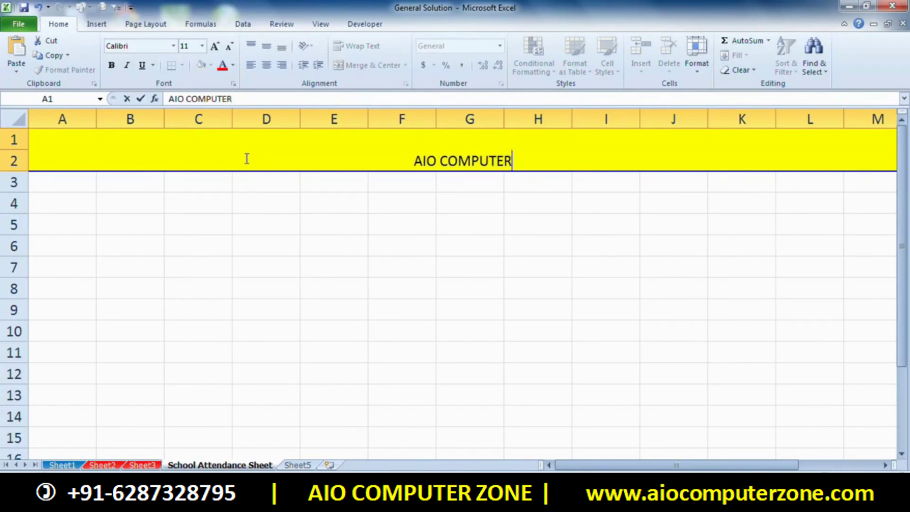
type(" ZPM")
key("BackSpace")
key("BackSpace")
type("O")
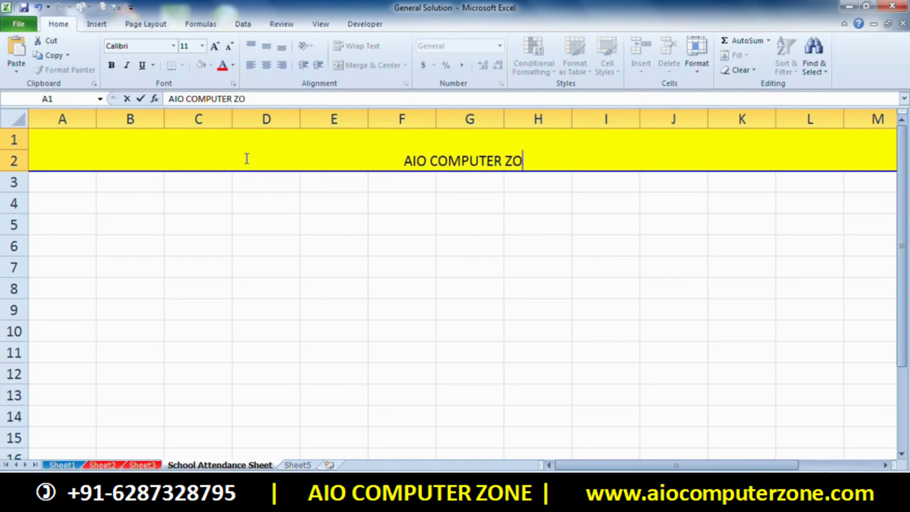
type("NE")
left_click(441, 206)
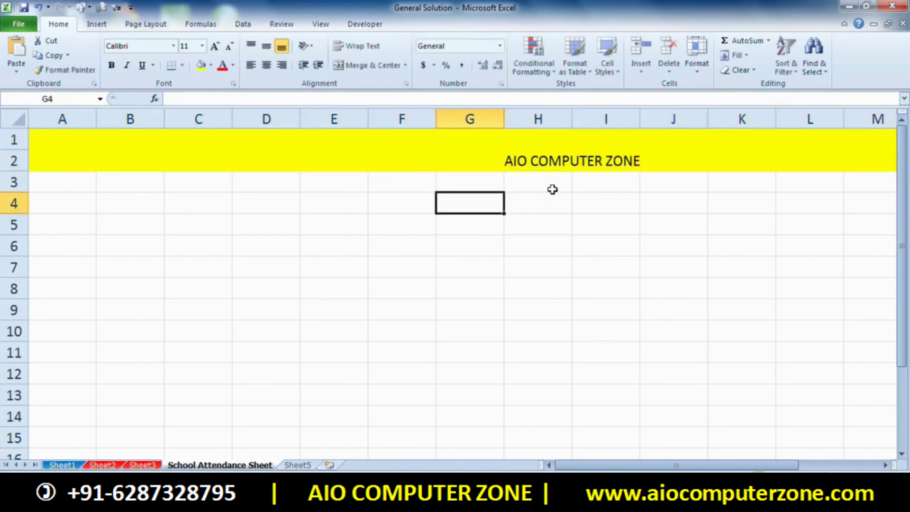
left_click(607, 161)
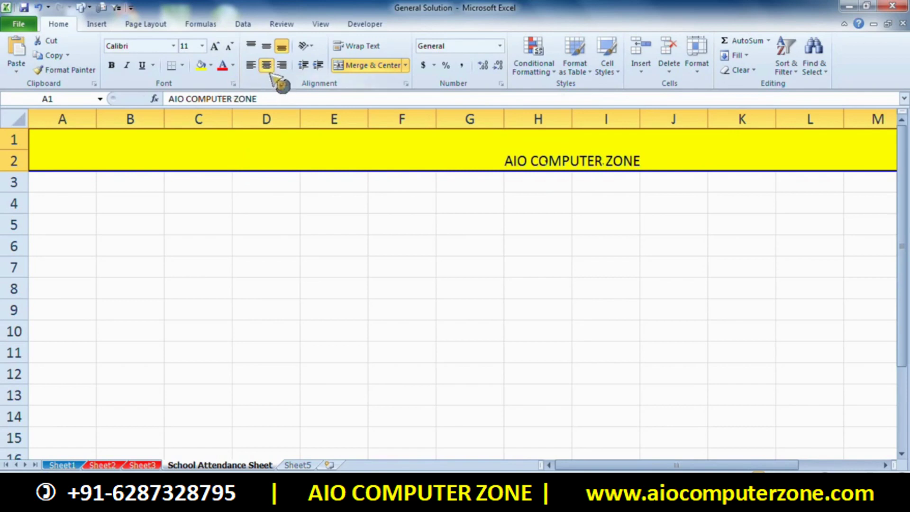
left_click(546, 229)
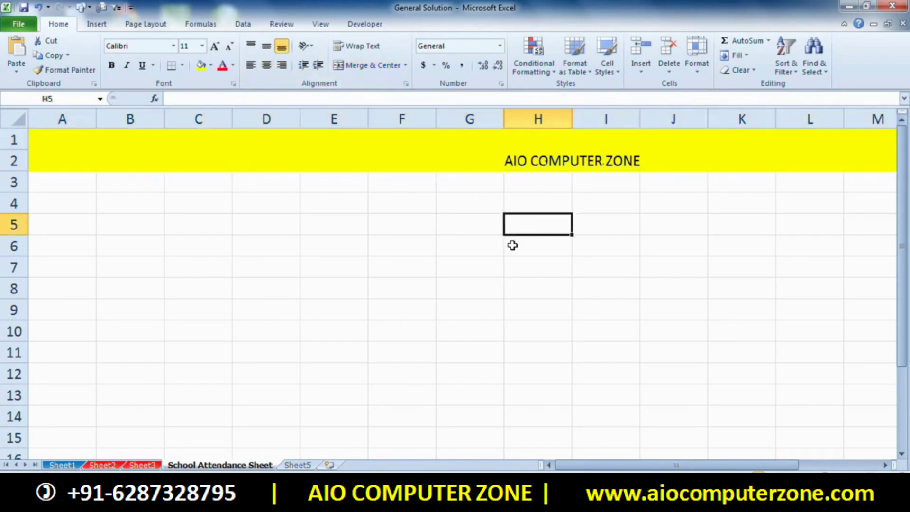
scroll(513, 246, "down", 1, "ctrl")
left_click(503, 158)
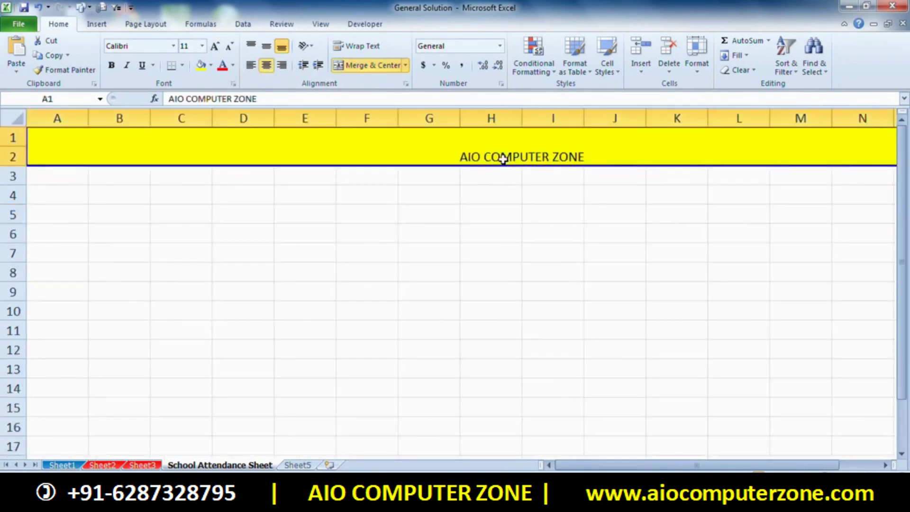
- Enlarge the 'AIO COMPUTER ZONE' title to size 20 and set it in Aharoni
double_click(504, 159)
left_click_drag(535, 159, 118, 80)
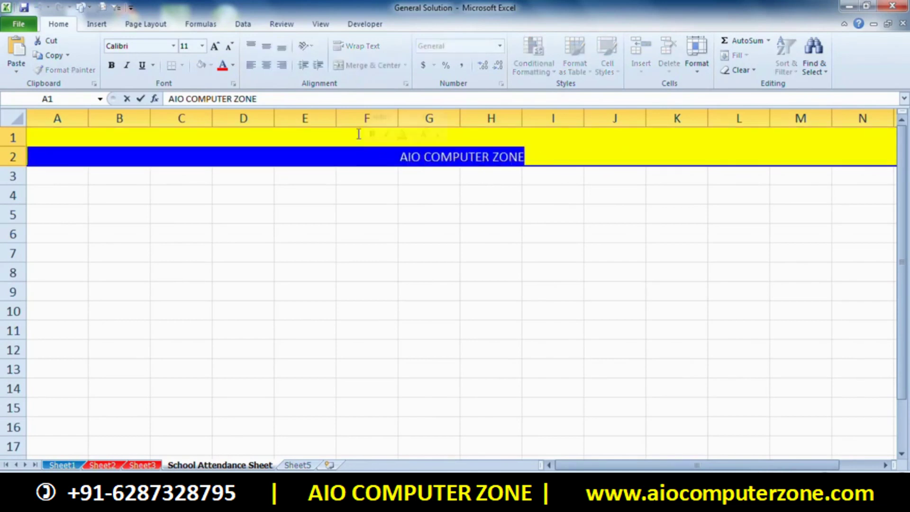
left_click(214, 46)
left_click(215, 46)
left_click(215, 46)
left_click(215, 46)
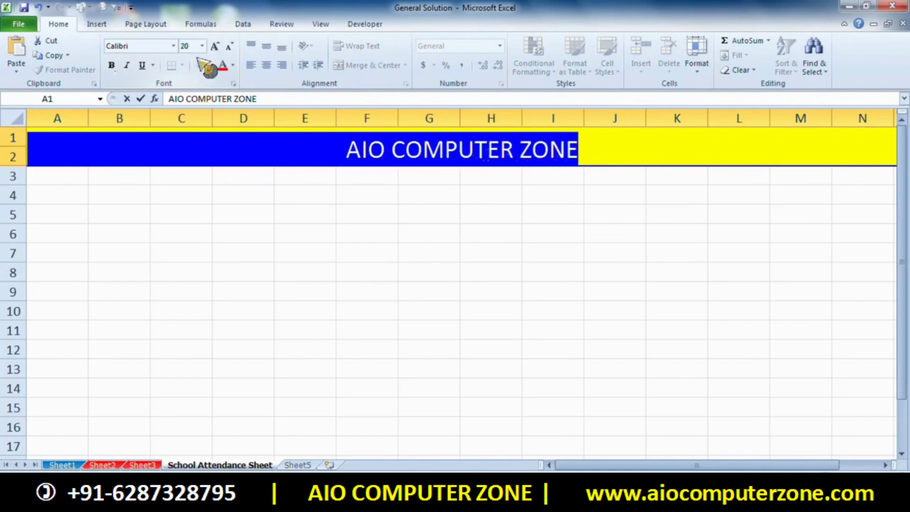
left_click(174, 46)
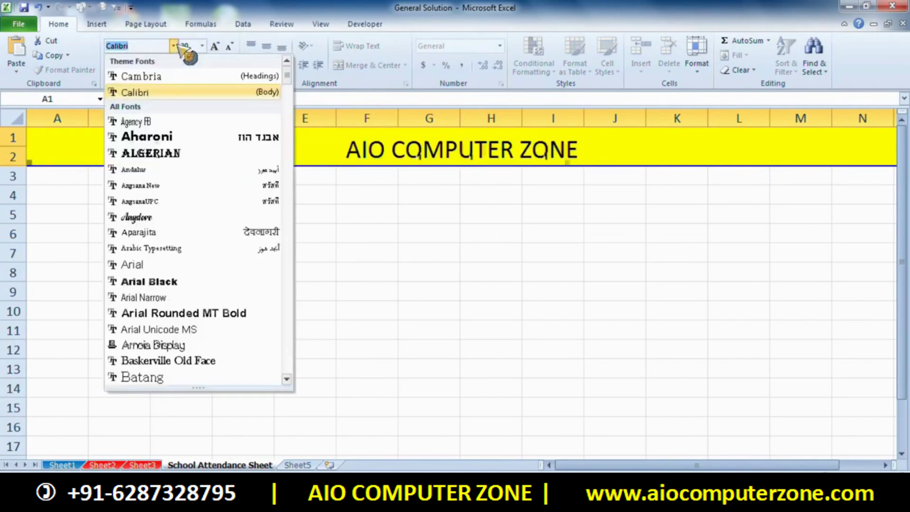
left_click(157, 136)
left_click(531, 266)
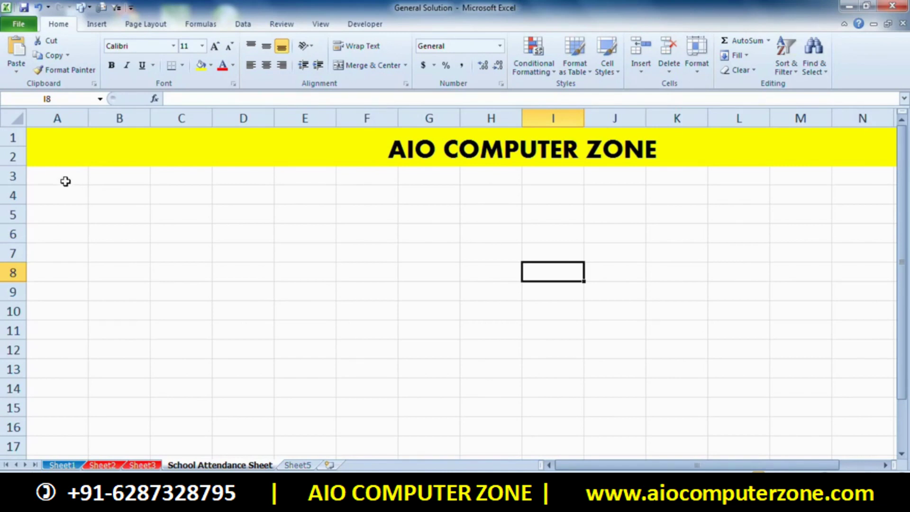
- Select cells and rows below the banner around A3 to A5
left_click(66, 181)
double_click(66, 181)
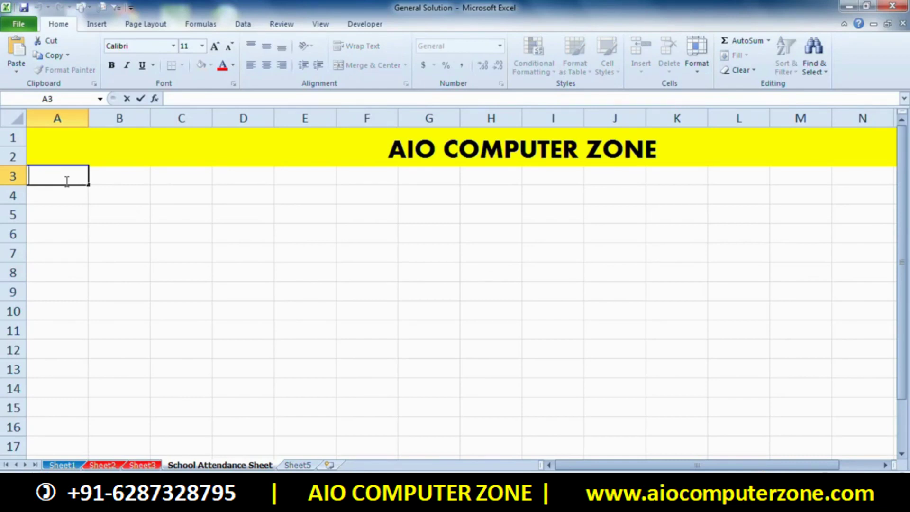
left_click(9, 176)
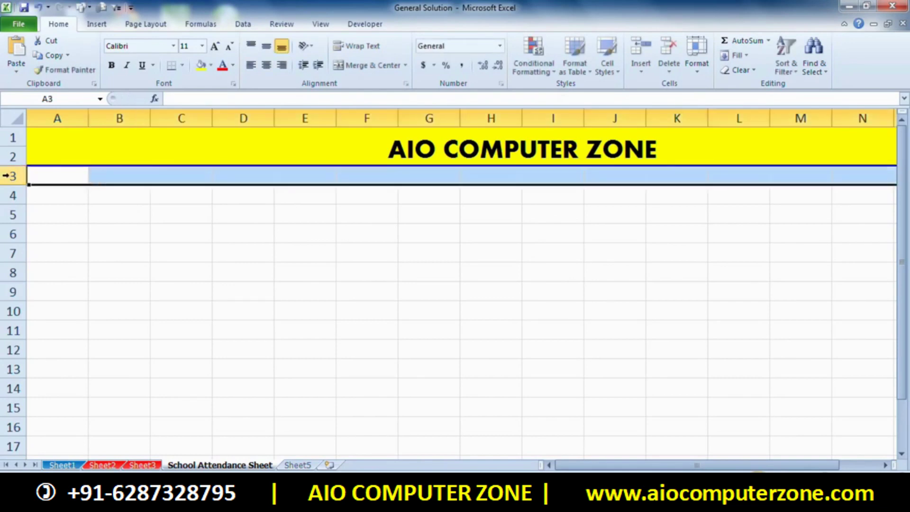
left_click(13, 200)
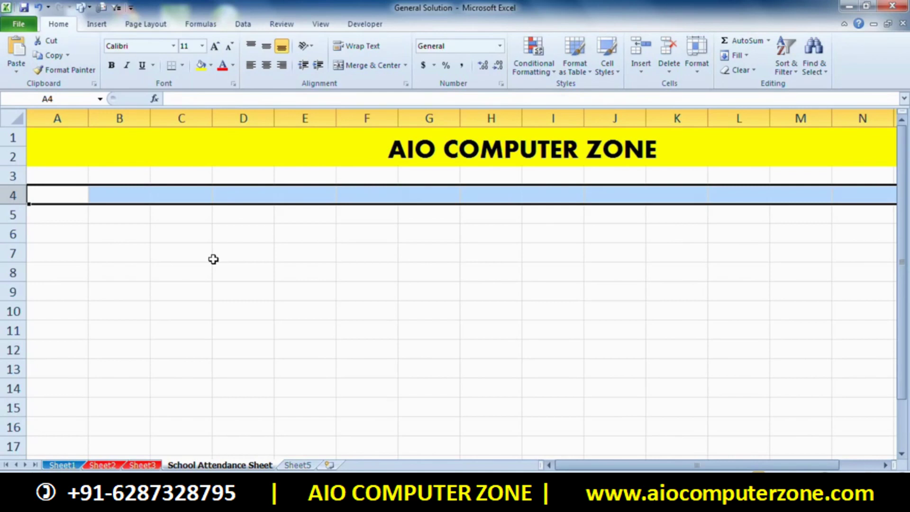
double_click(66, 217)
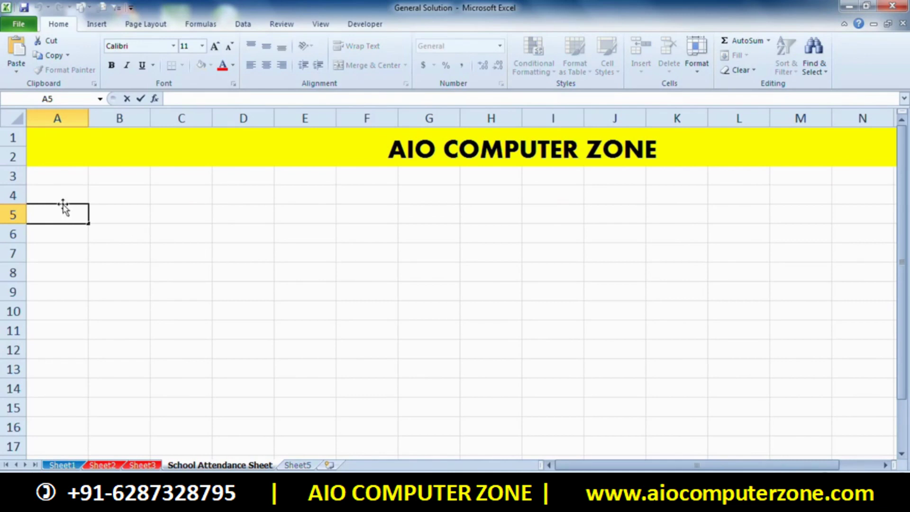
- Enter 'S.N' in cell A4 and centre it, leaving the fill colour unchanged
left_click(44, 192)
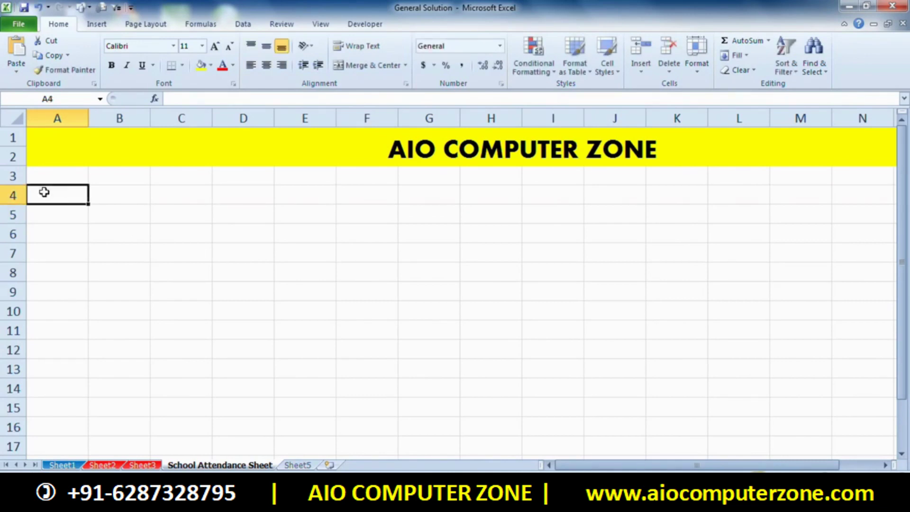
type("s")
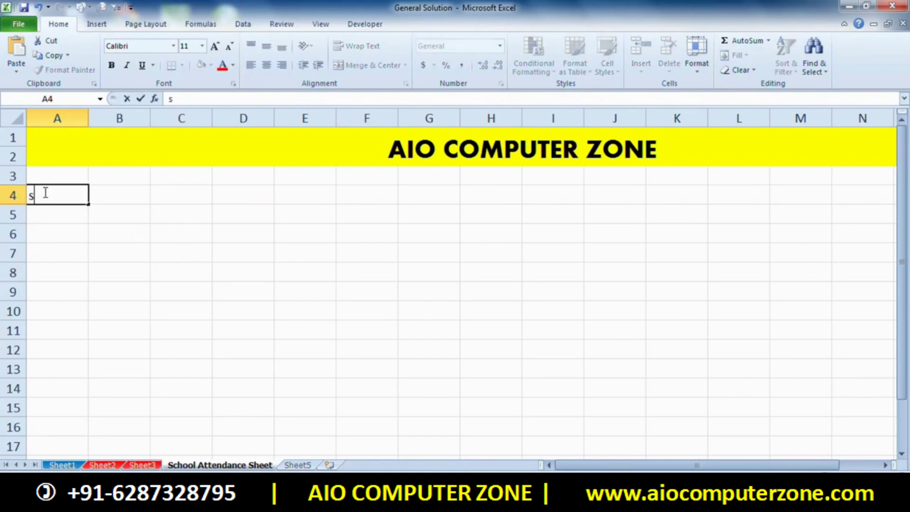
type(".n")
key("BackSpace")
key("BackSpace")
key("BackSpace")
type("S.")
type("N")
left_click(172, 237)
left_click(75, 193)
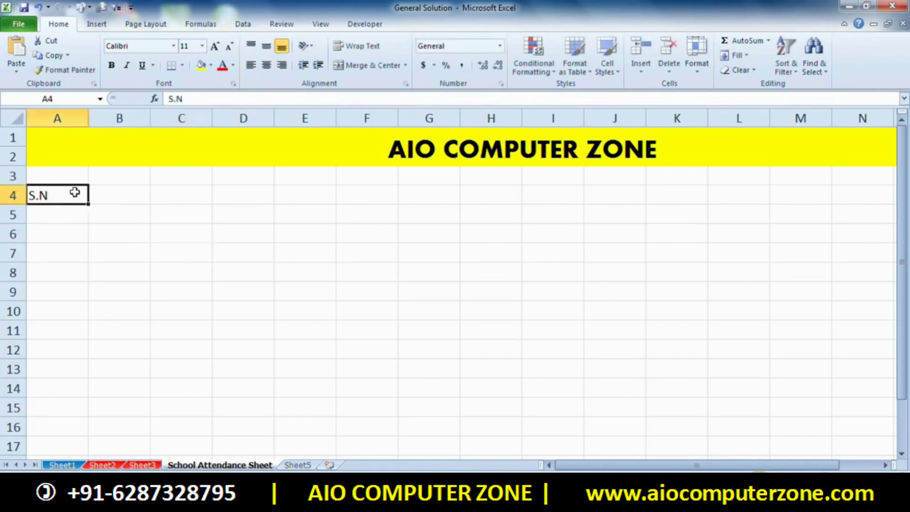
left_click(265, 64)
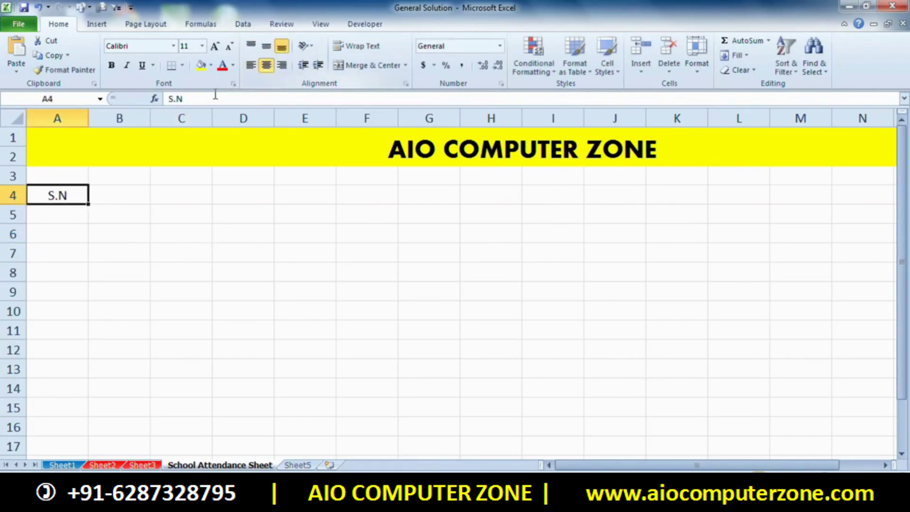
left_click(210, 65)
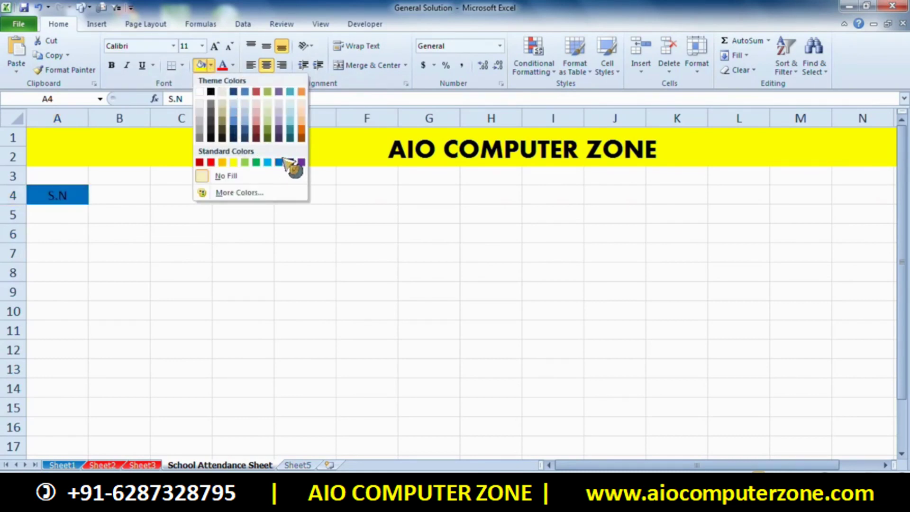
left_click(221, 272)
left_click(220, 270)
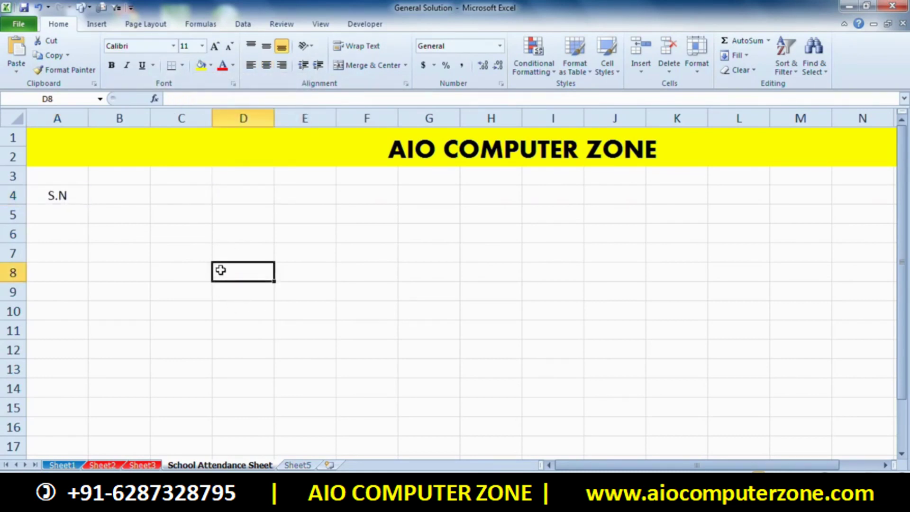
- Enter 'NAME OF STUDENT' in B4 and make it and 'S.N' bold
double_click(136, 200)
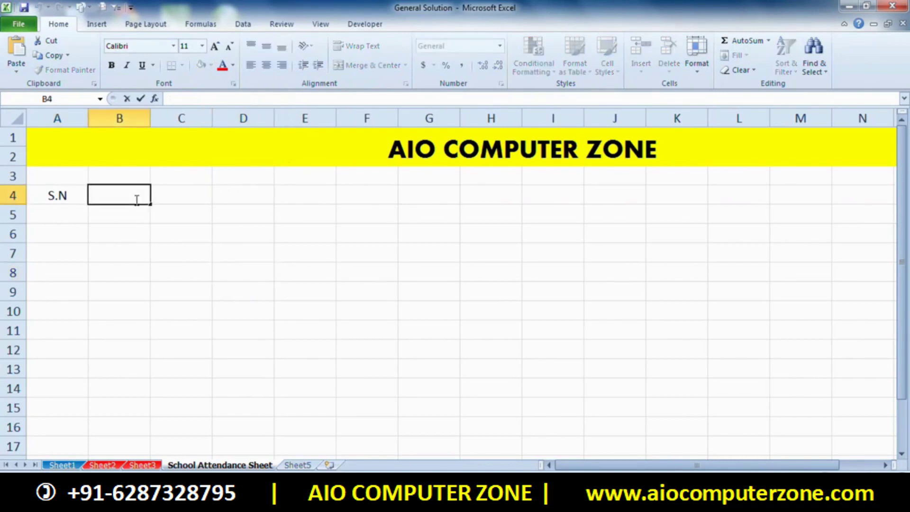
type("NAME OF S")
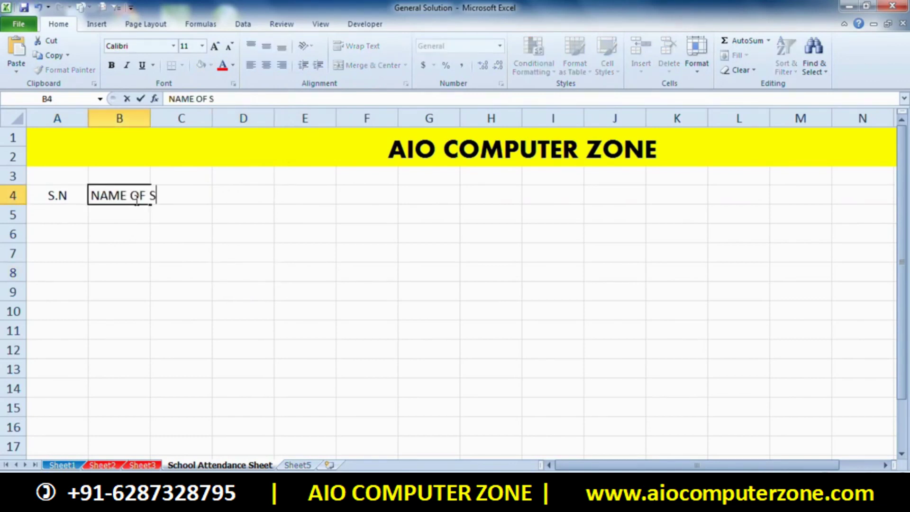
type("U")
key("BackSpace")
type("T")
type("UDENT")
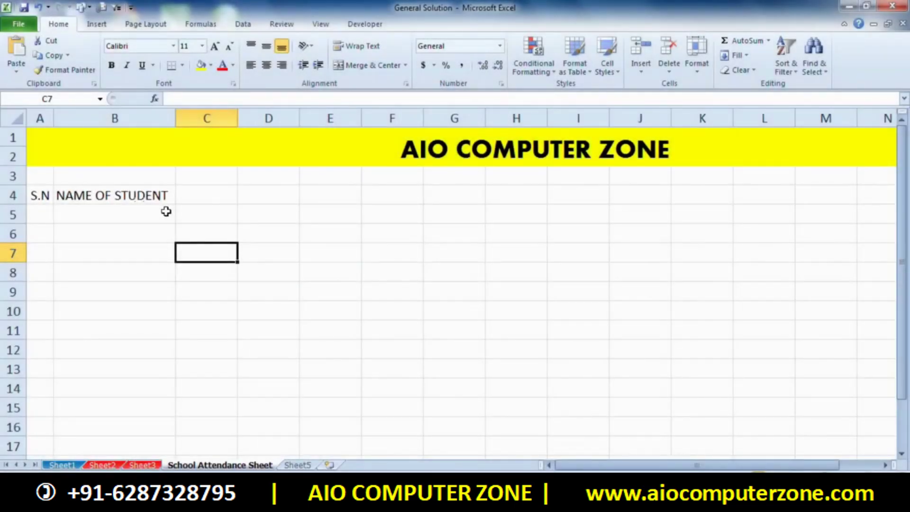
left_click(42, 195)
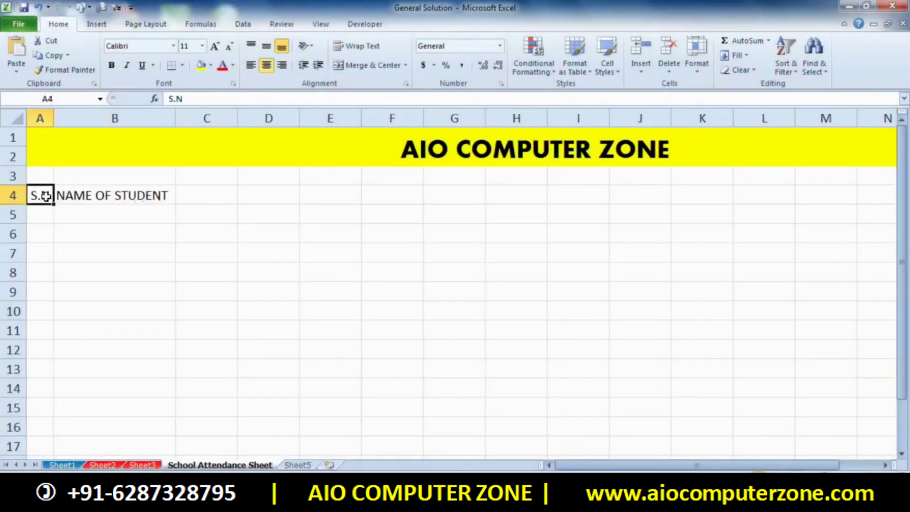
left_click(105, 194)
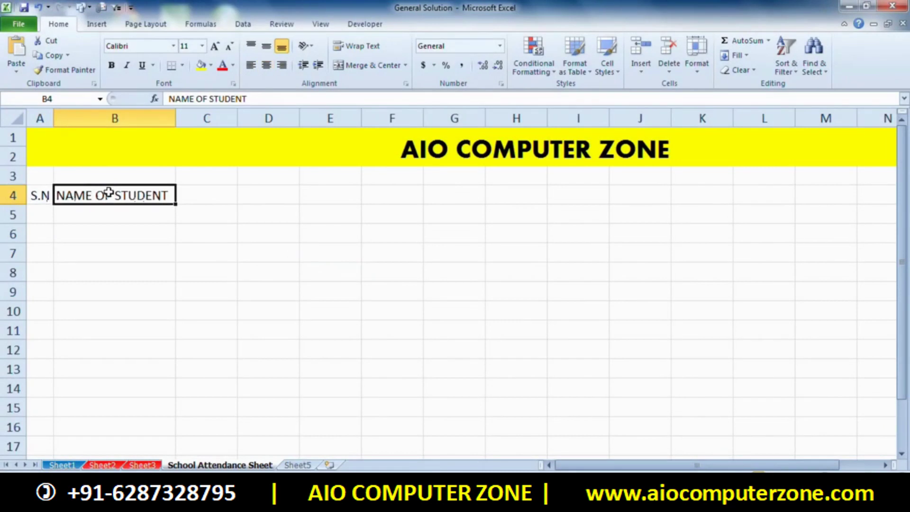
left_click(111, 65)
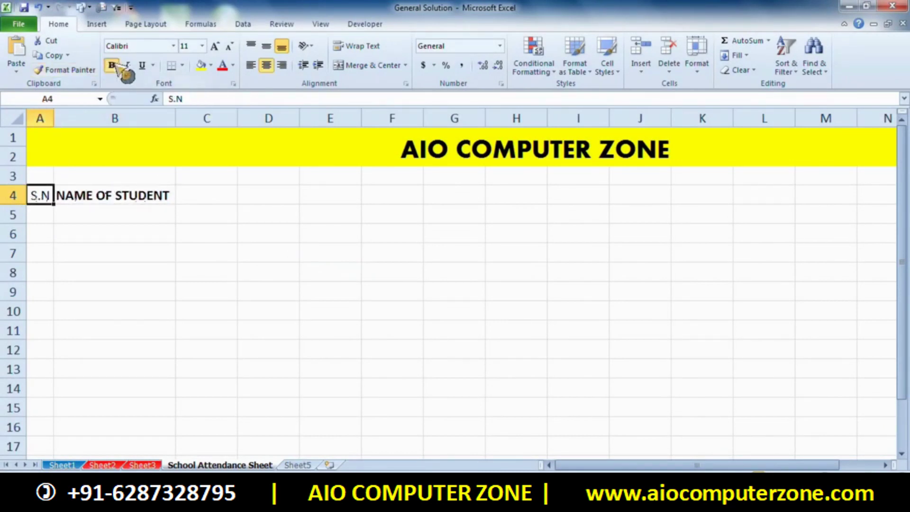
left_click(112, 65)
- Enter a bold, centred 'ROLL NO' heading in C4
left_click(197, 194)
double_click(198, 193)
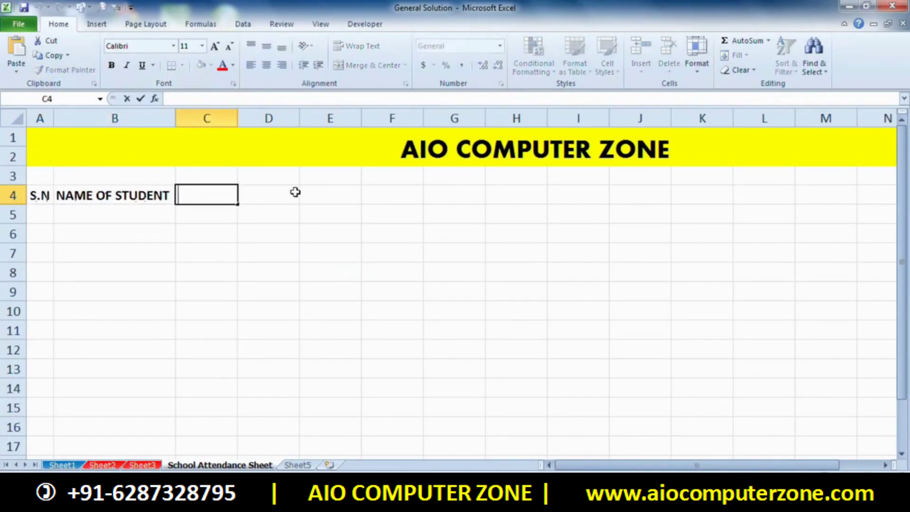
type("RO")
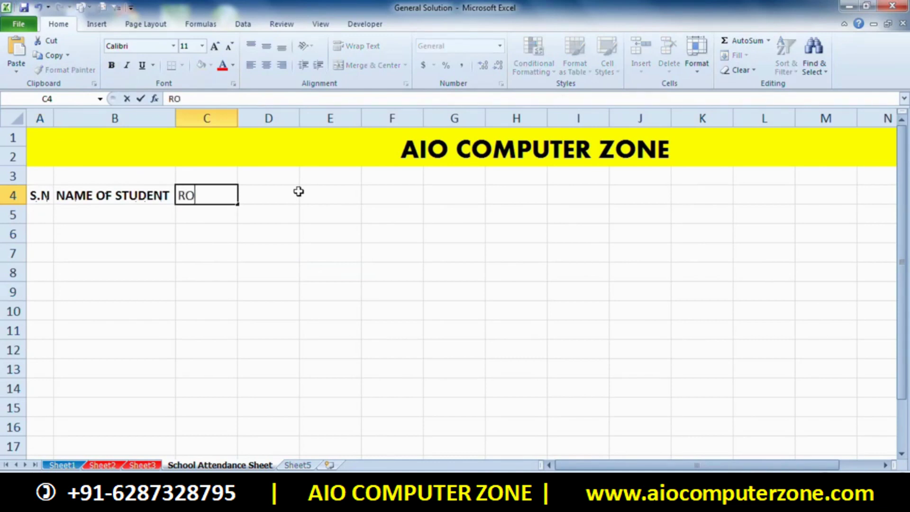
type("LL NO")
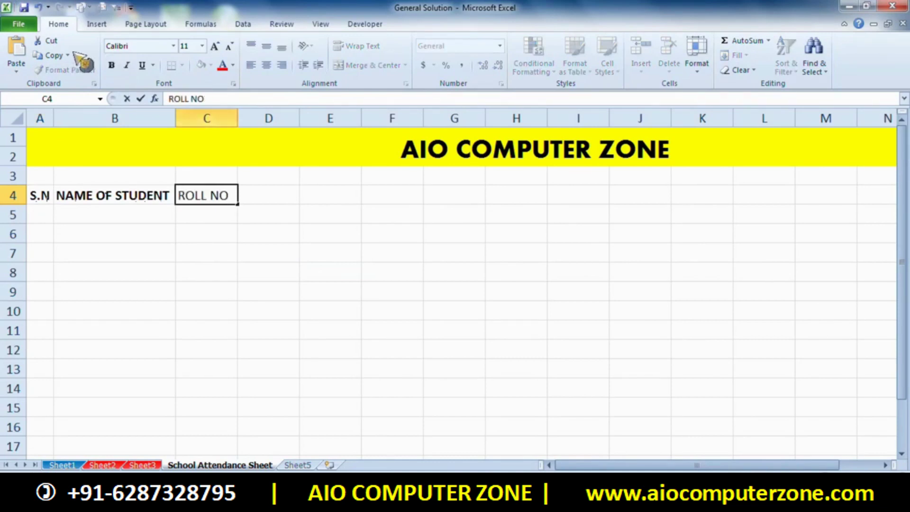
left_click(111, 65)
left_click(142, 99)
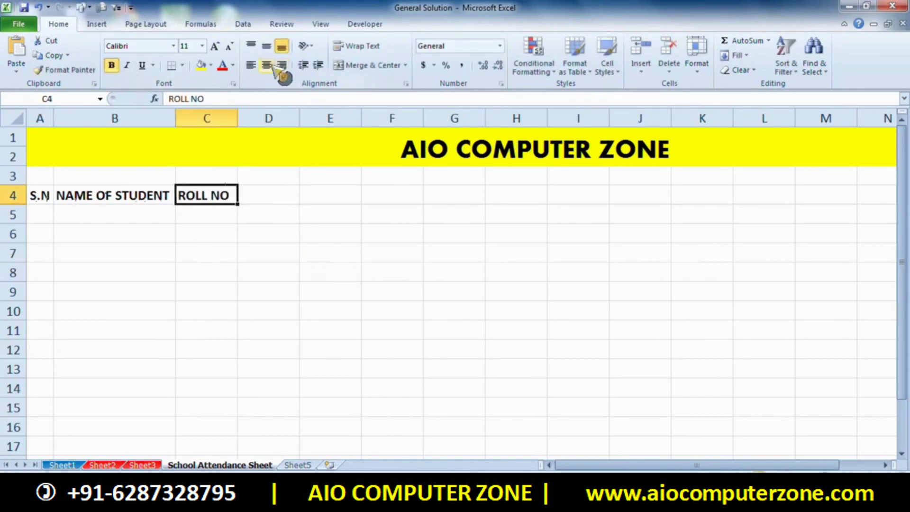
left_click(267, 65)
left_click(308, 268)
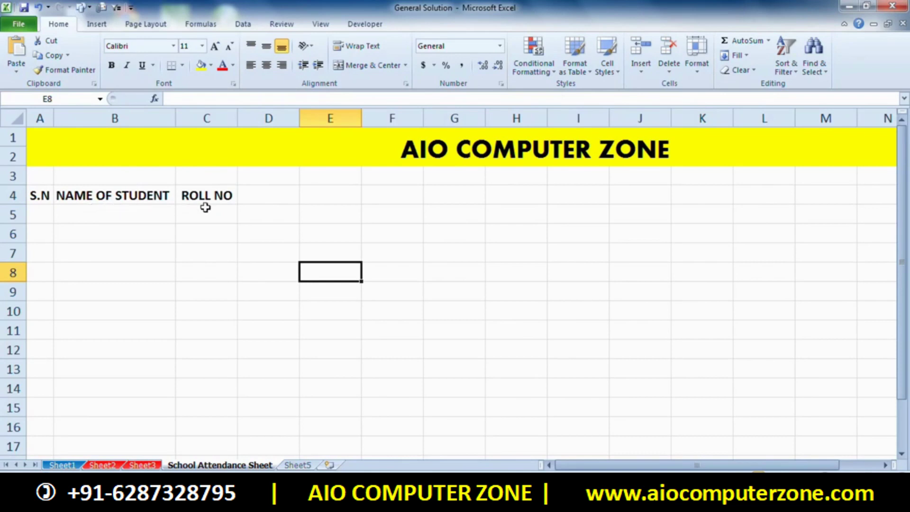
- Enter 'STUDENT ID' in D4, undoing an accidental copy into E4
left_click(281, 194)
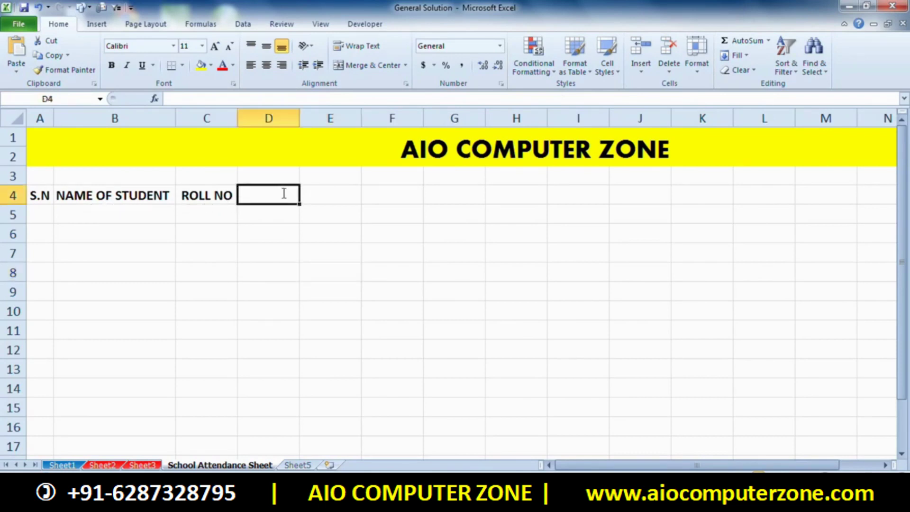
type("STUDENT ")
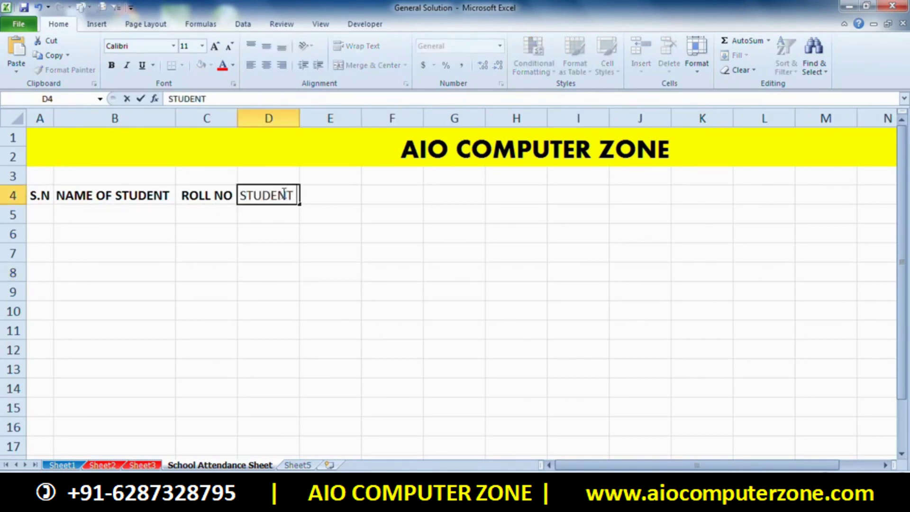
type("ID")
left_click(318, 206)
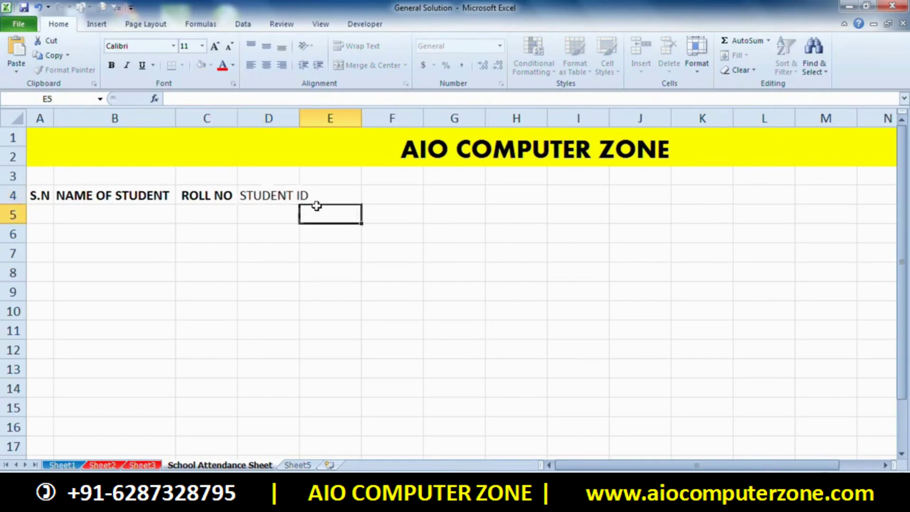
key("Up")
key("Left")
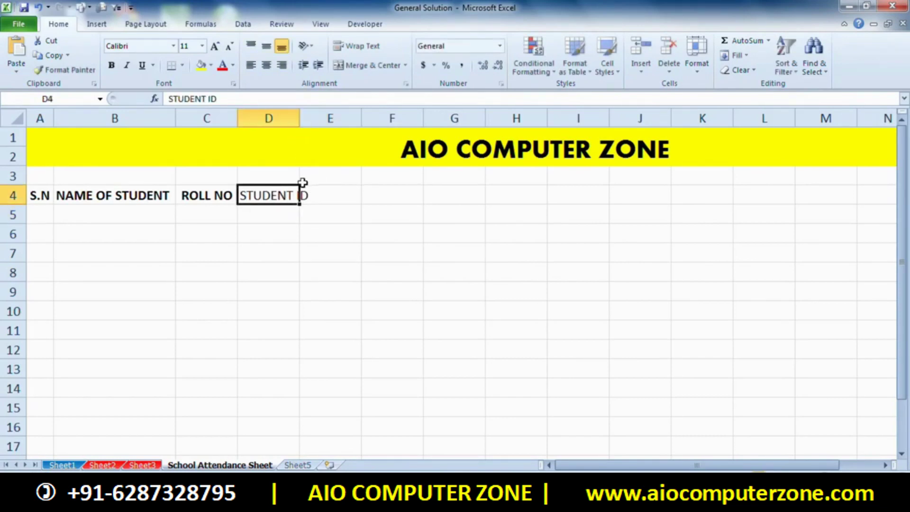
left_click(311, 228)
left_click(285, 198)
left_click(304, 211)
left_click(262, 195)
left_click_drag(297, 207, 351, 205)
left_click(430, 234)
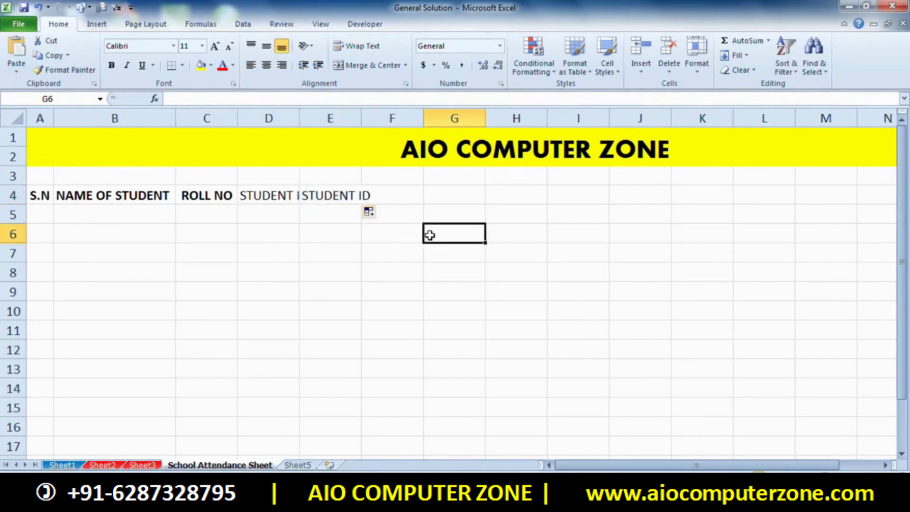
key("ctrl+z")
left_click(371, 251)
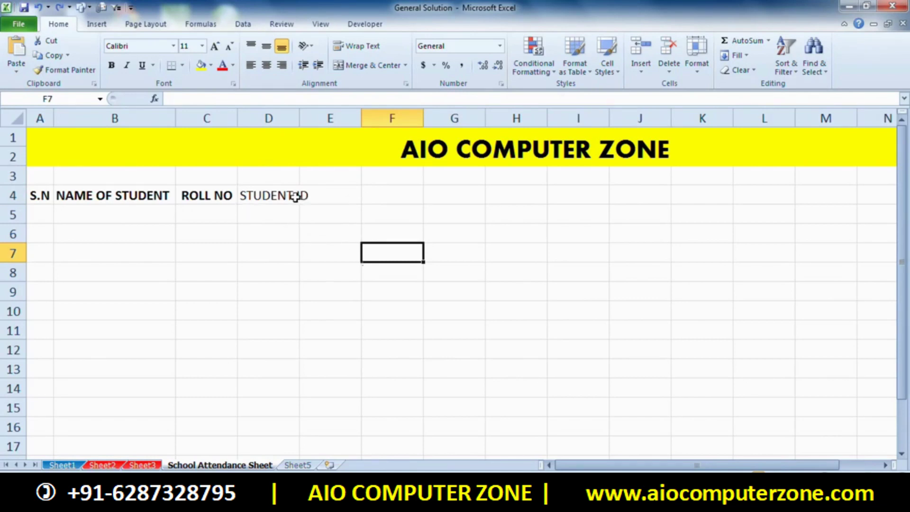
- Retype 'STUDENT ID' in D4, widen column D to fit, and make it bold and centred
left_click_drag(302, 195, 291, 193)
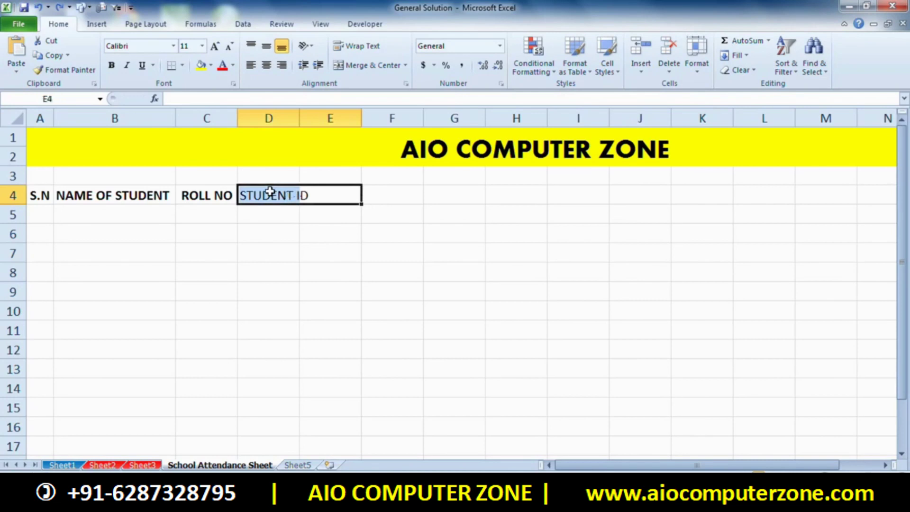
key("Delete")
left_click(443, 239)
left_click(280, 196)
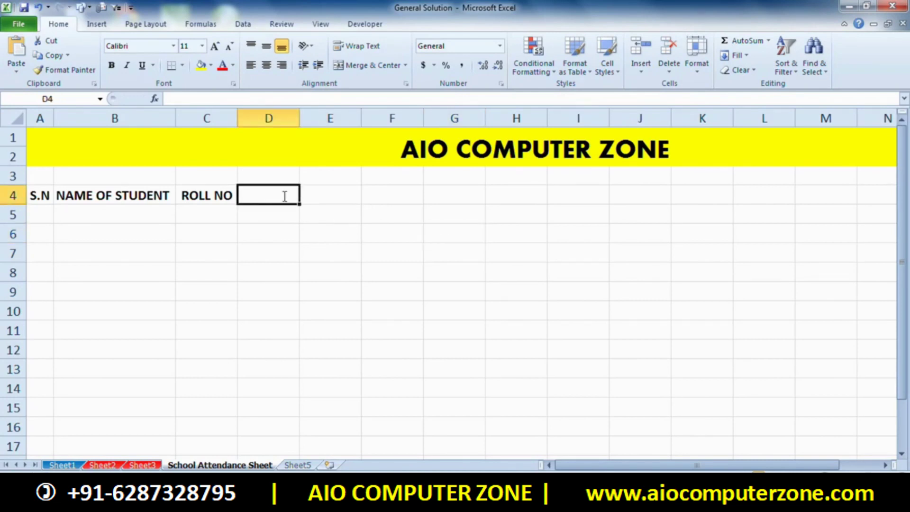
type("STUDE")
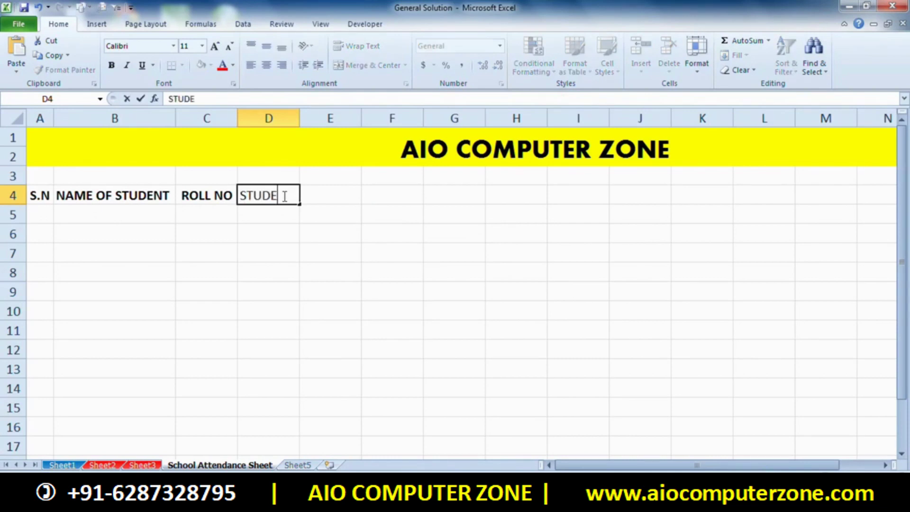
type("NT ID")
left_click(319, 214)
left_click(285, 198)
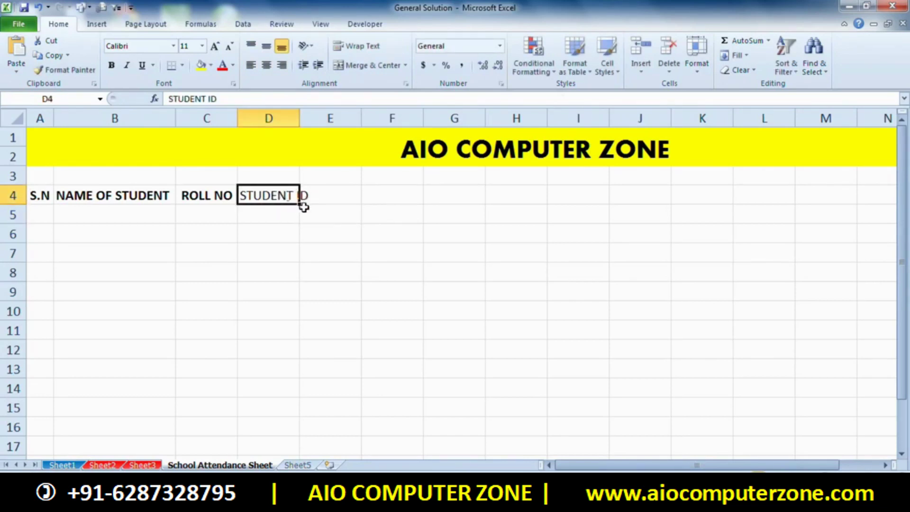
left_click_drag(301, 118, 315, 118)
left_click(423, 252)
left_click(271, 196)
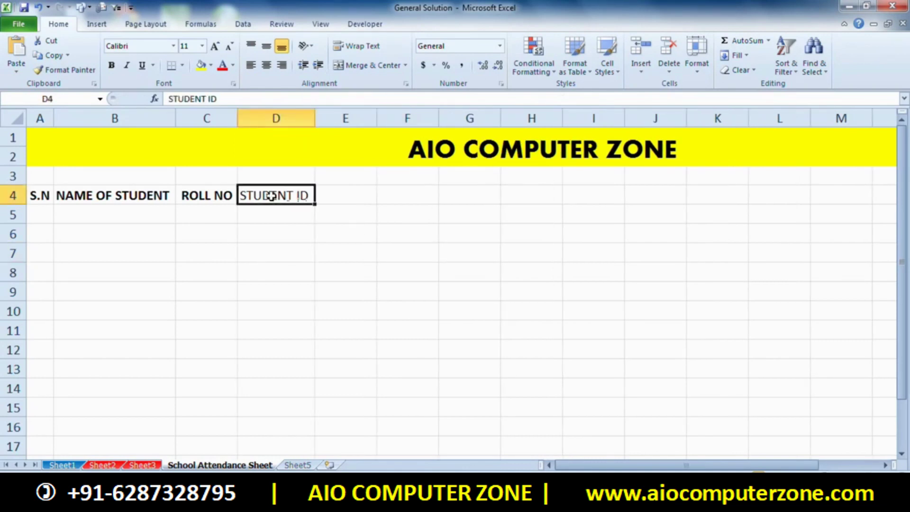
left_click(111, 65)
left_click(266, 65)
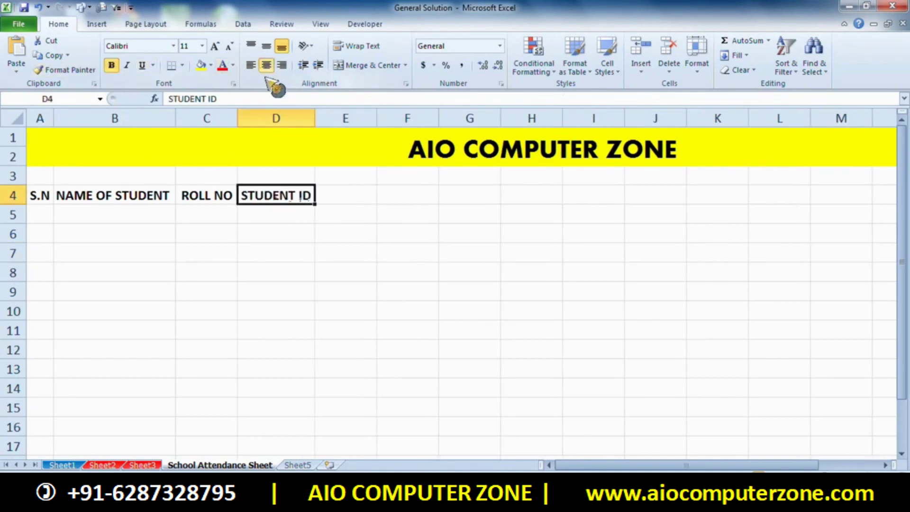
left_click(361, 233)
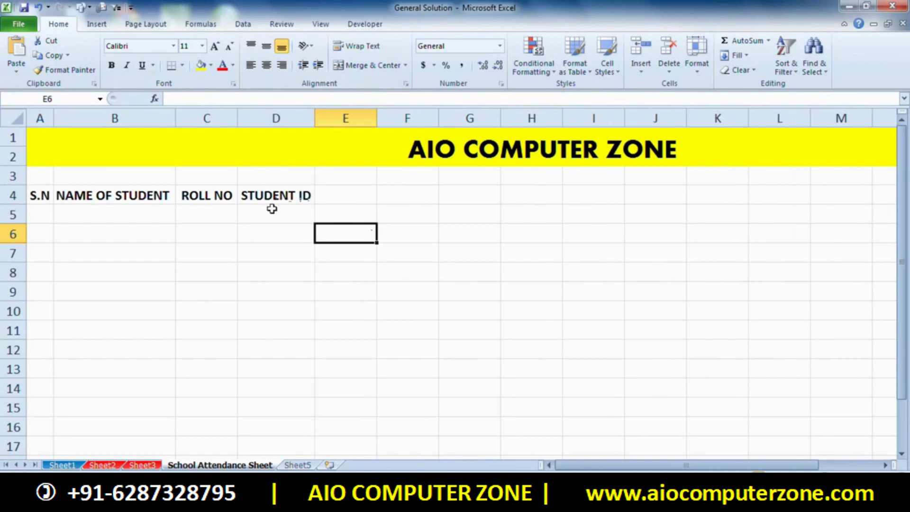
double_click(339, 196)
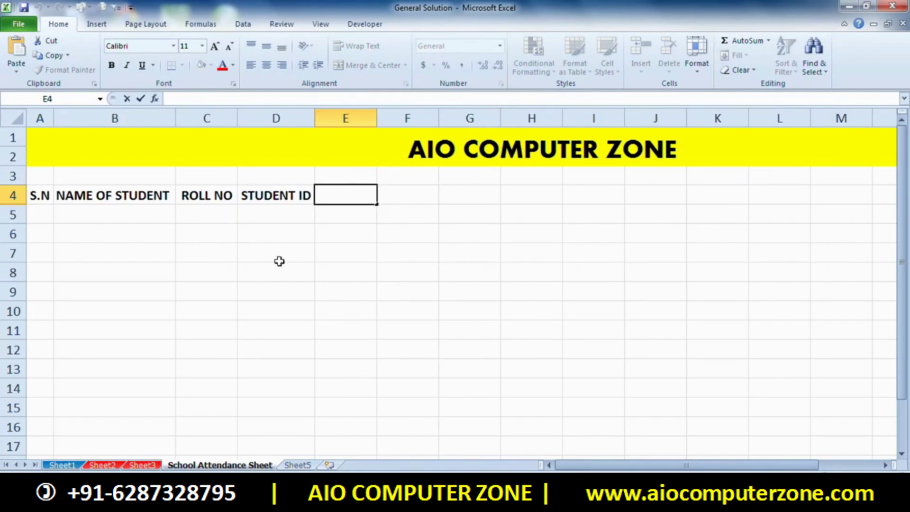
- Type 'DATE' in E3 and 'DAYS' in E4, then make the labels bold and centred
left_click(353, 176)
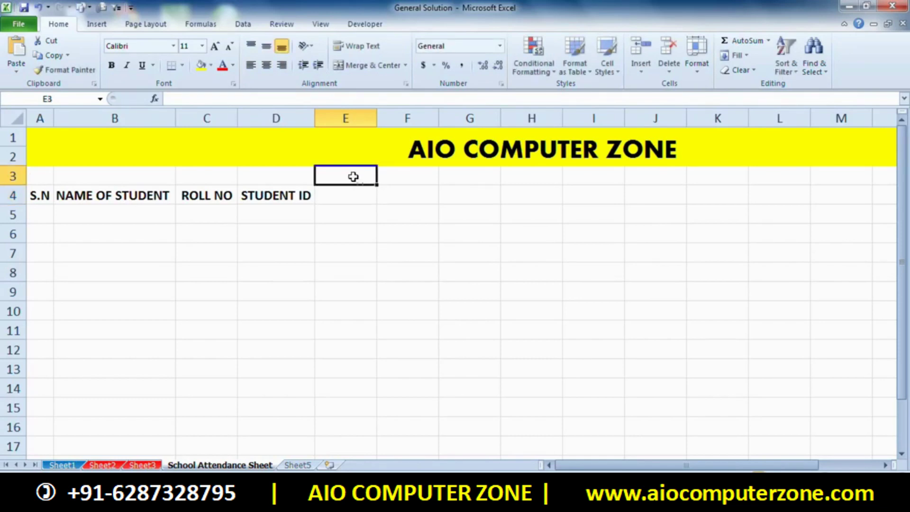
double_click(354, 177)
type("DA")
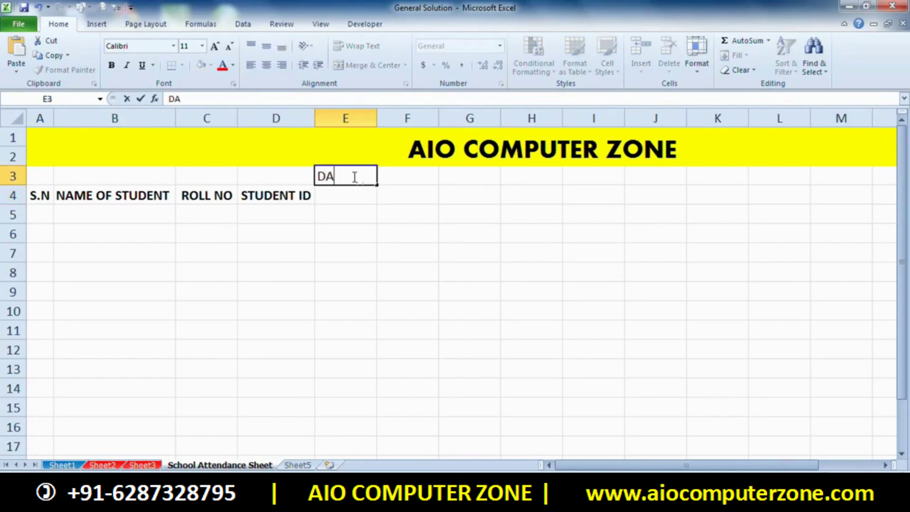
type("TE")
left_click(353, 194)
double_click(354, 195)
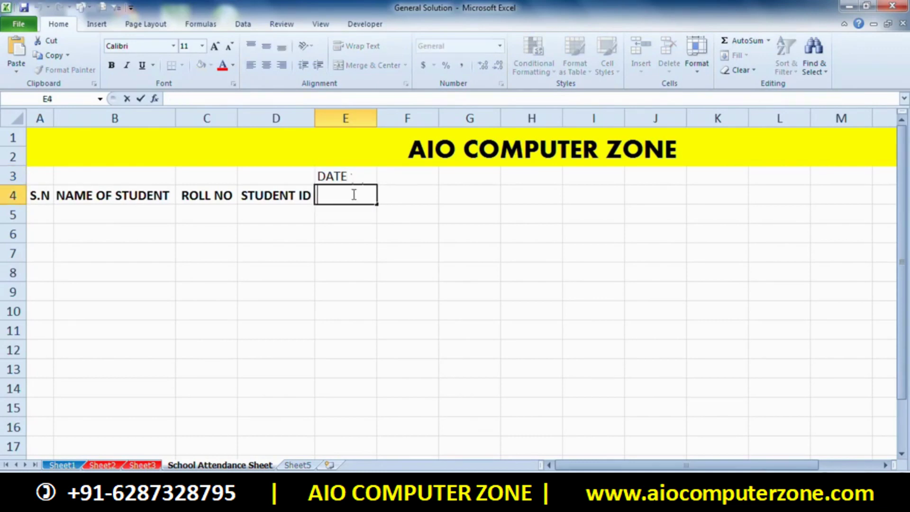
type("DAYS")
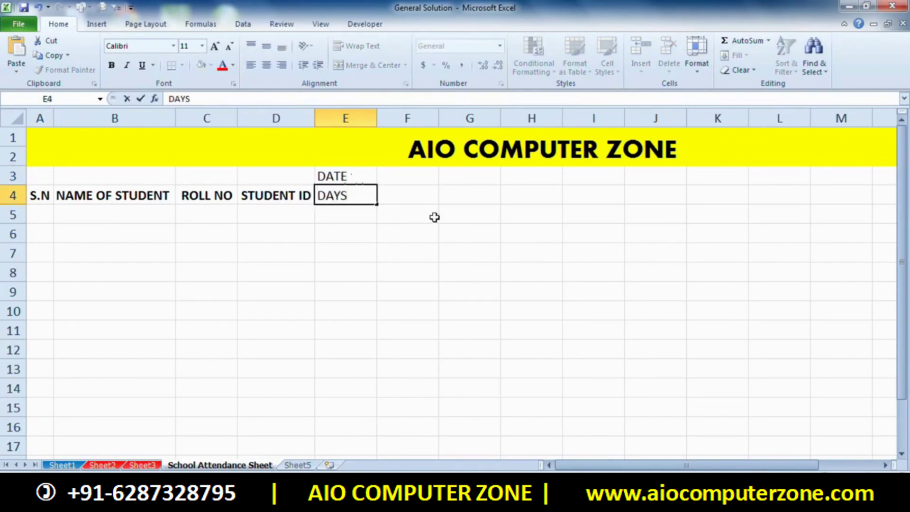
left_click(452, 222)
left_click(359, 176)
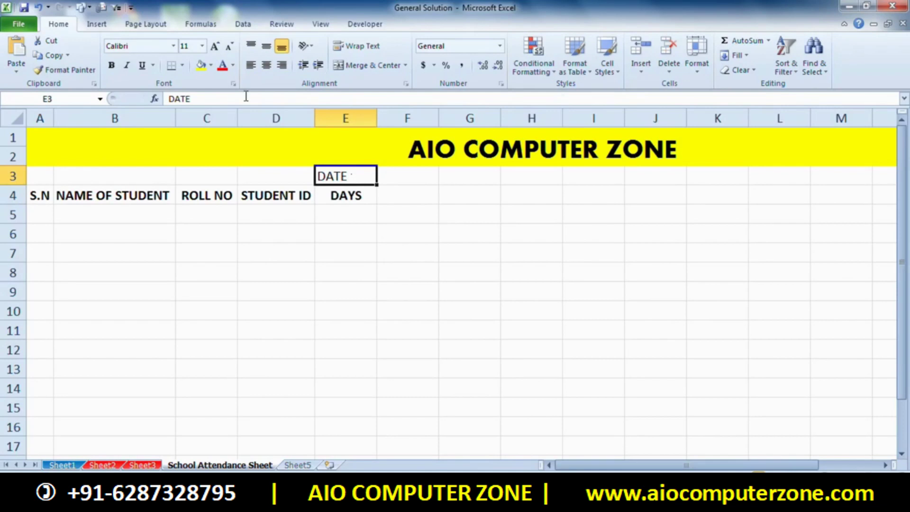
left_click(112, 66)
left_click(267, 65)
left_click(462, 196)
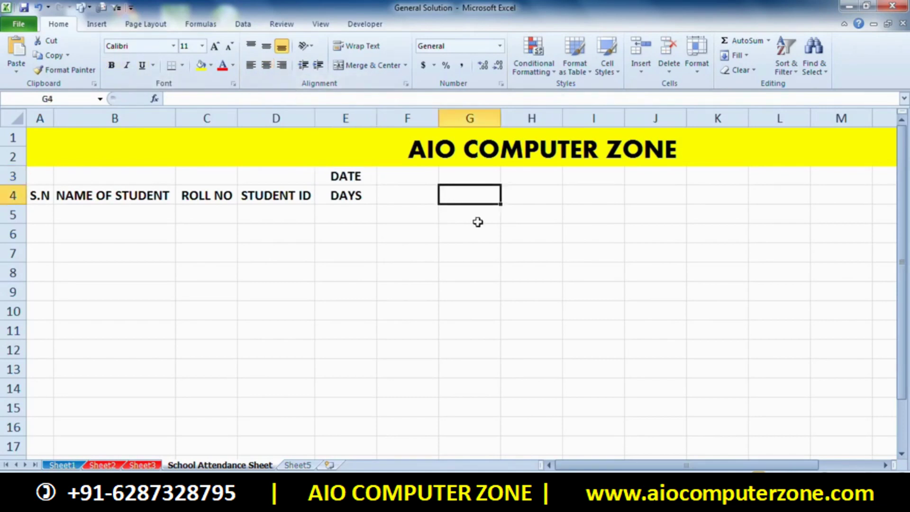
left_click(537, 291)
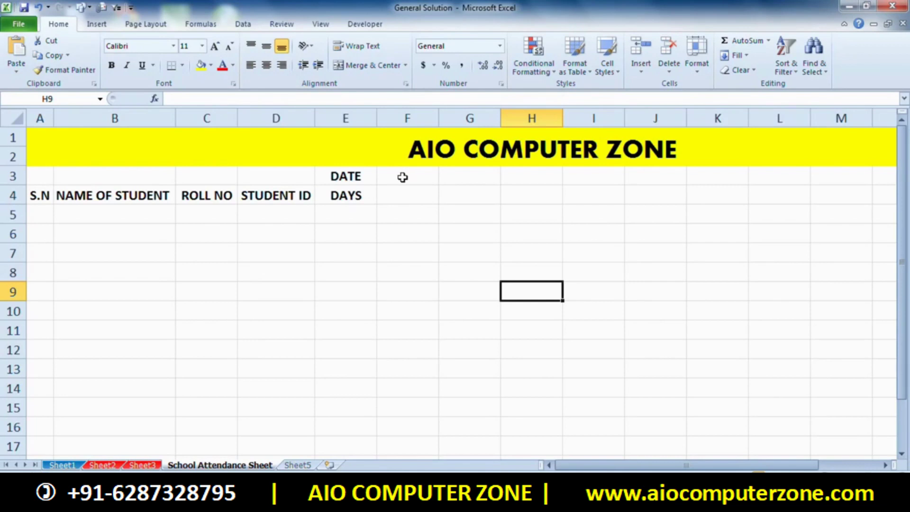
- Enter 1 and 2 in F3:G3 and drag the date series out to 8
double_click(403, 176)
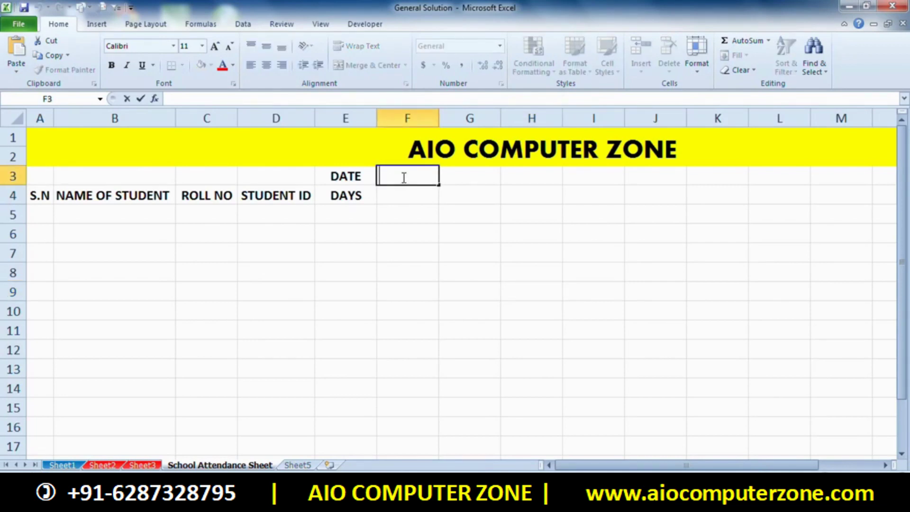
type("1")
key("Tab")
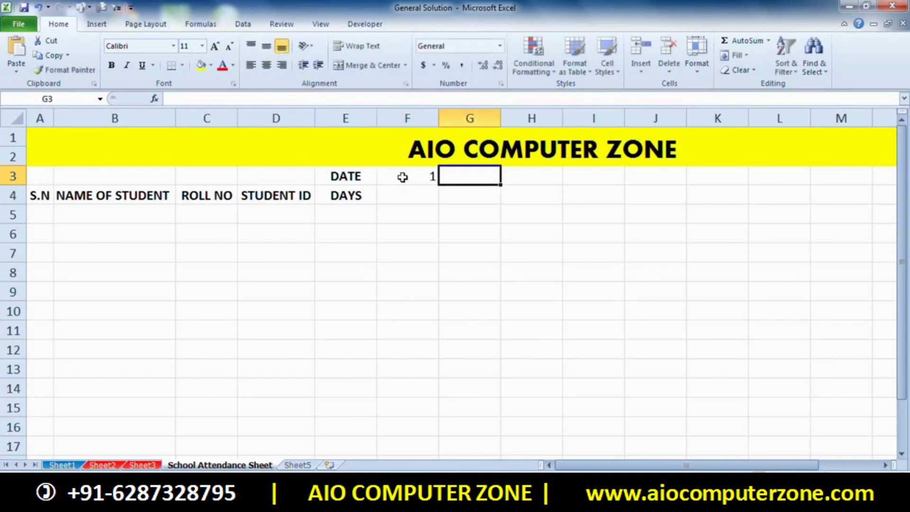
type("2")
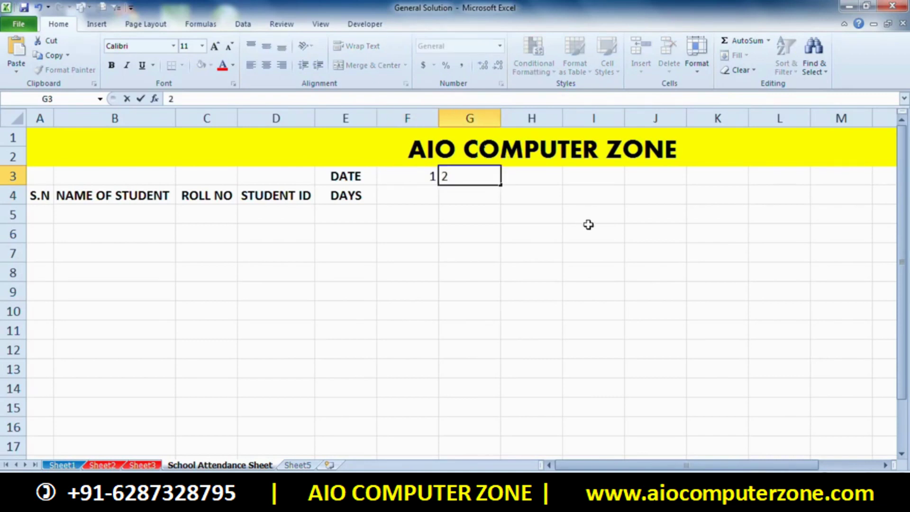
left_click(586, 228)
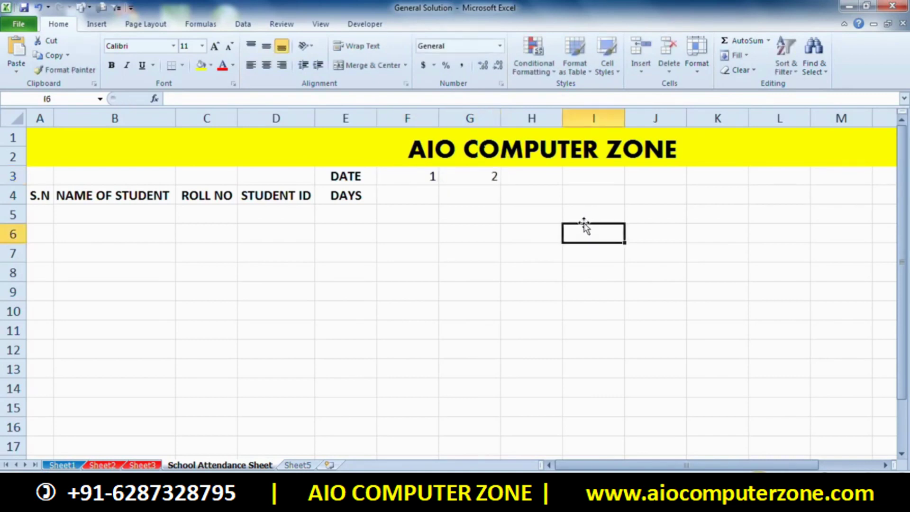
left_click(409, 176)
left_click_drag(423, 175, 468, 177)
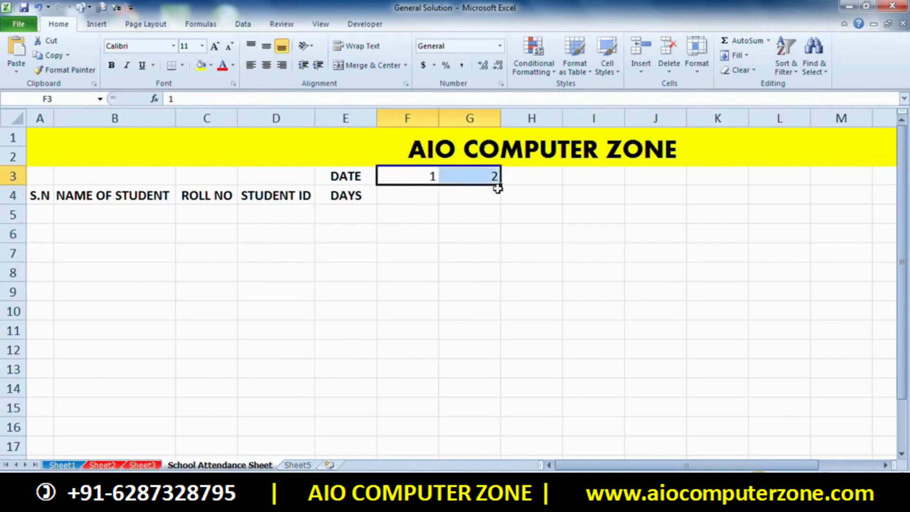
mouse_move(531, 187)
left_mouse_down()
mouse_move(896, 194)
mouse_move(889, 176)
left_mouse_up()
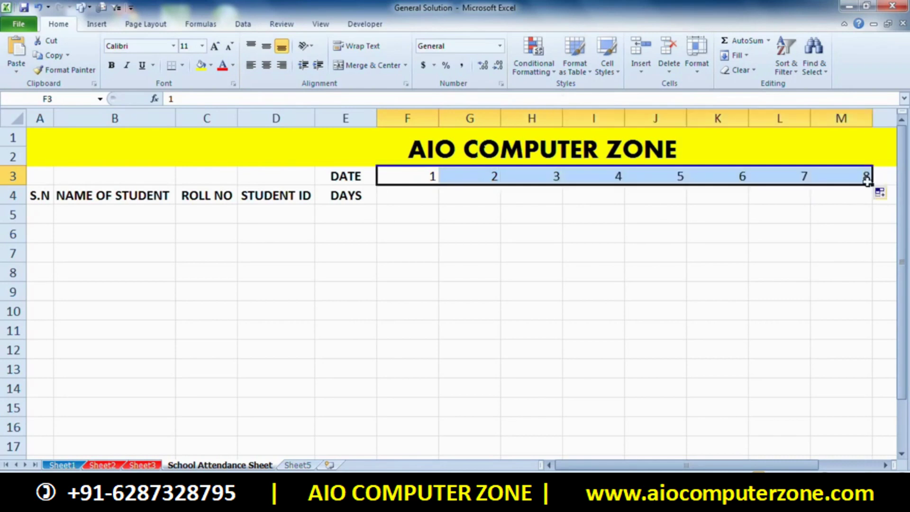
- Extend the date series to 31 at AJ3, then centre and bold dates 1–31
left_click_drag(713, 466, 725, 466)
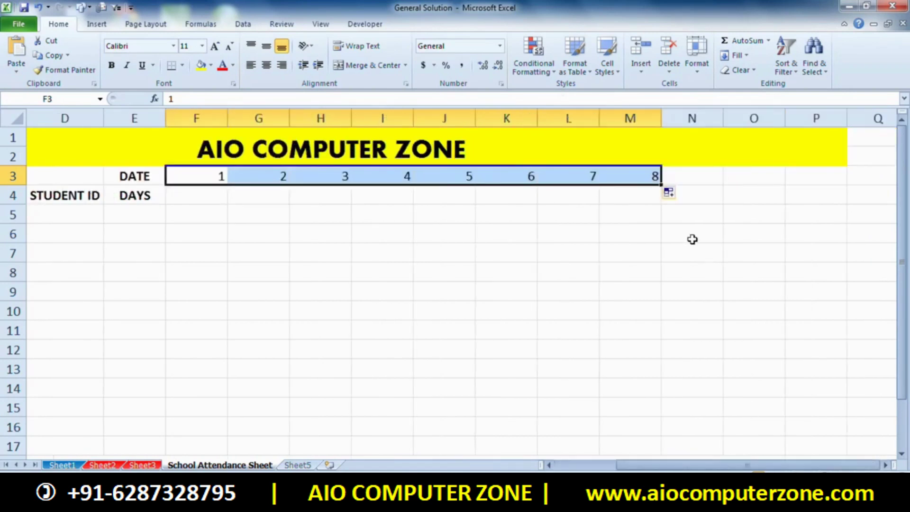
scroll(636, 301, "down", 1)
left_click(689, 164)
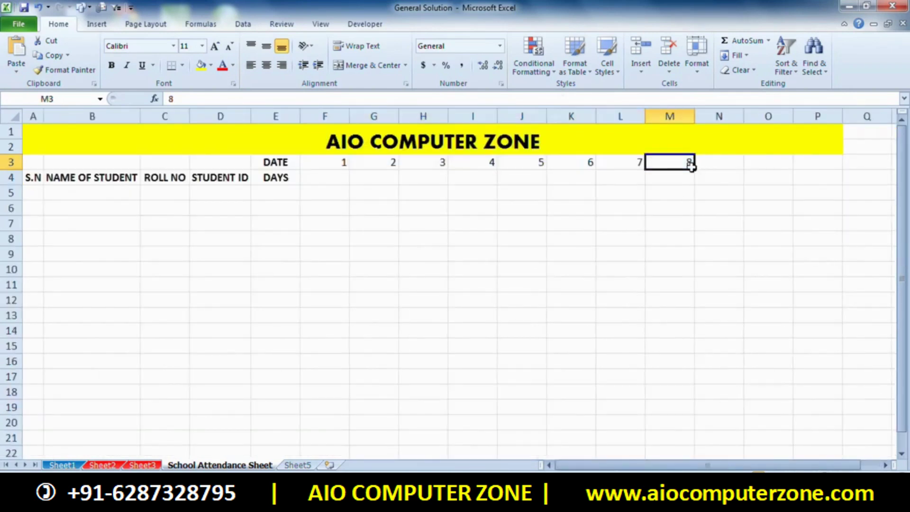
left_click_drag(514, 168, 724, 173)
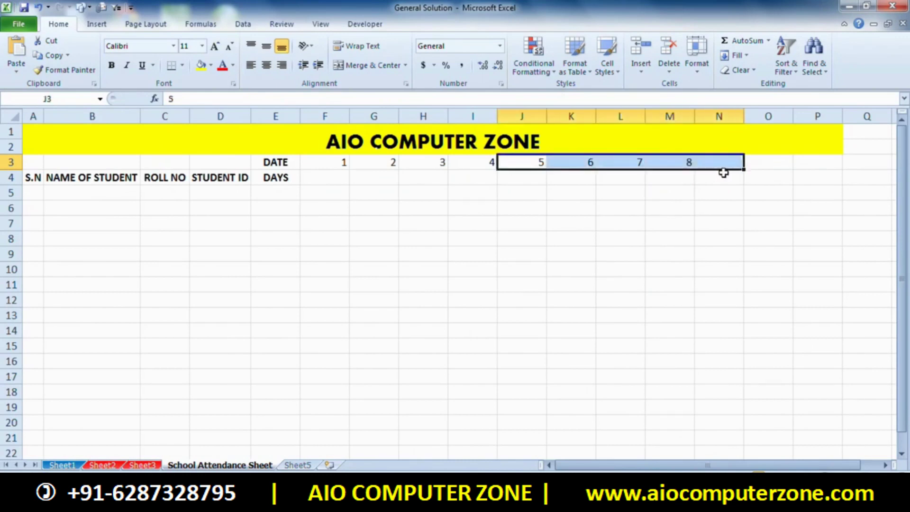
left_click(720, 193)
mouse_move(593, 163)
left_mouse_down()
mouse_move(691, 174)
mouse_move(906, 171)
mouse_move(899, 153)
left_mouse_up()
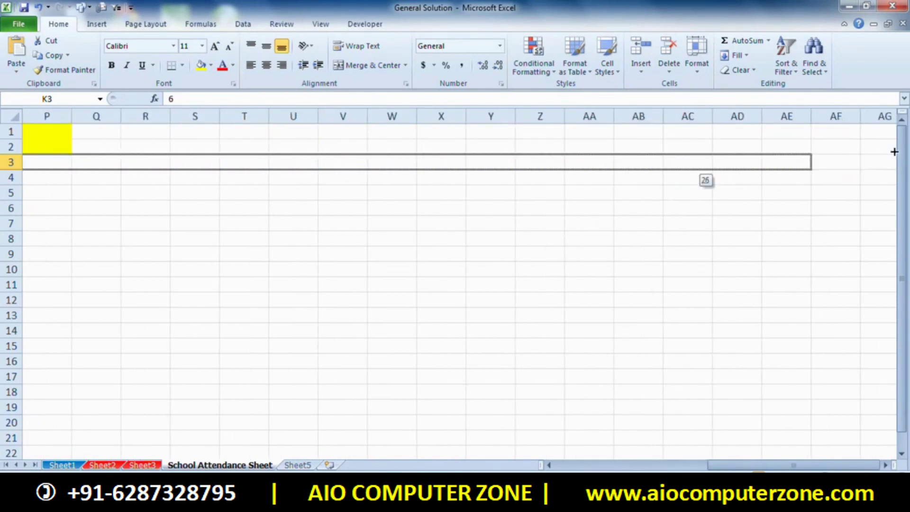
mouse_move(898, 153)
left_mouse_down()
mouse_move(807, 165)
mouse_move(756, 154)
left_mouse_up()
left_click(490, 239)
left_click_drag(778, 466, 579, 456)
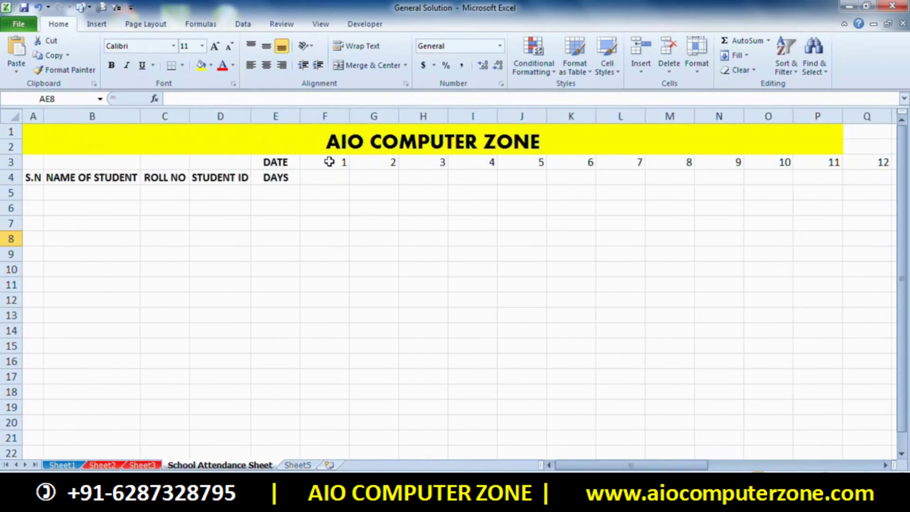
left_click_drag(330, 162, 907, 162)
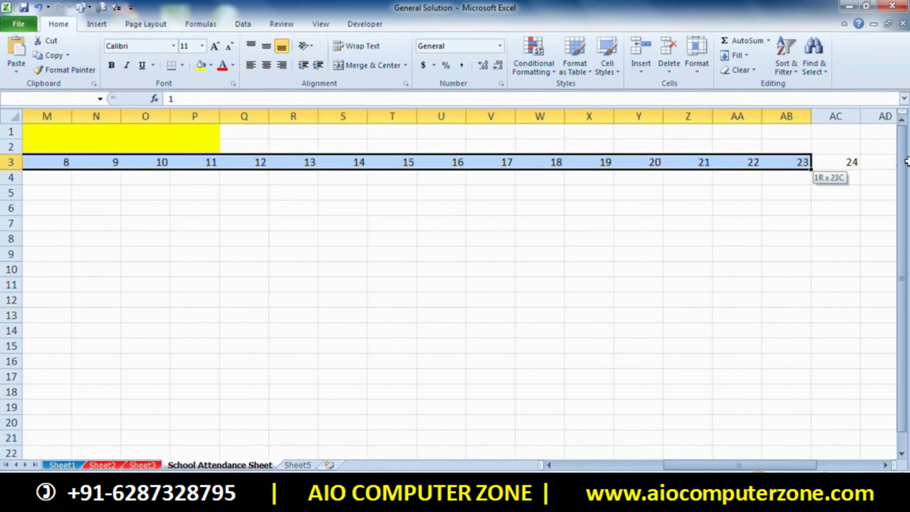
left_click_drag(906, 162, 861, 164)
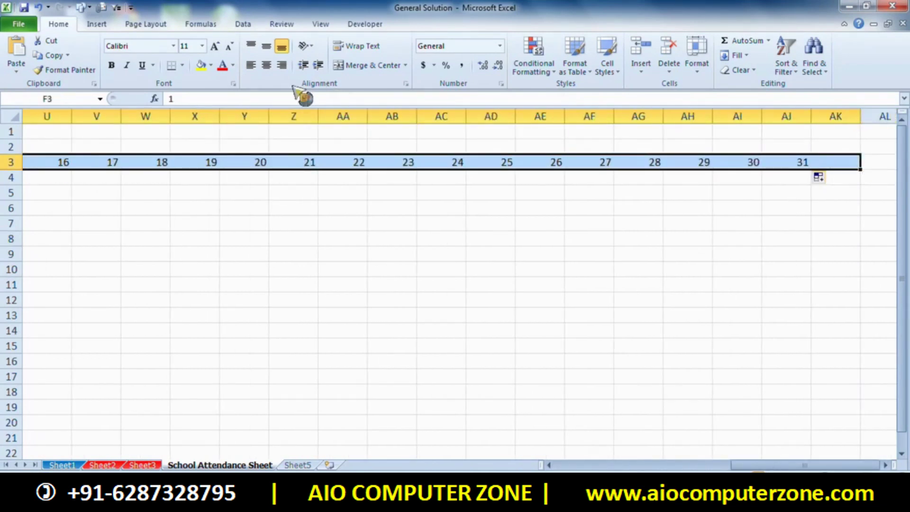
left_click(267, 66)
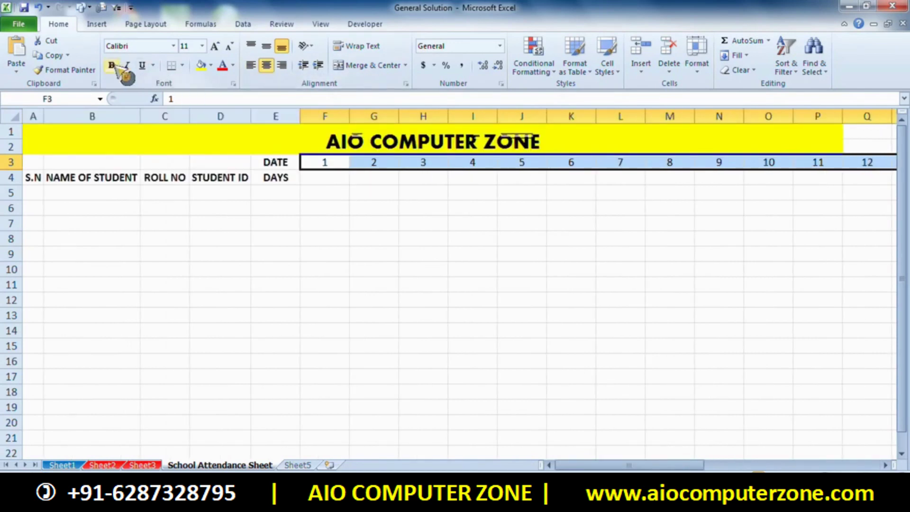
left_click(479, 284)
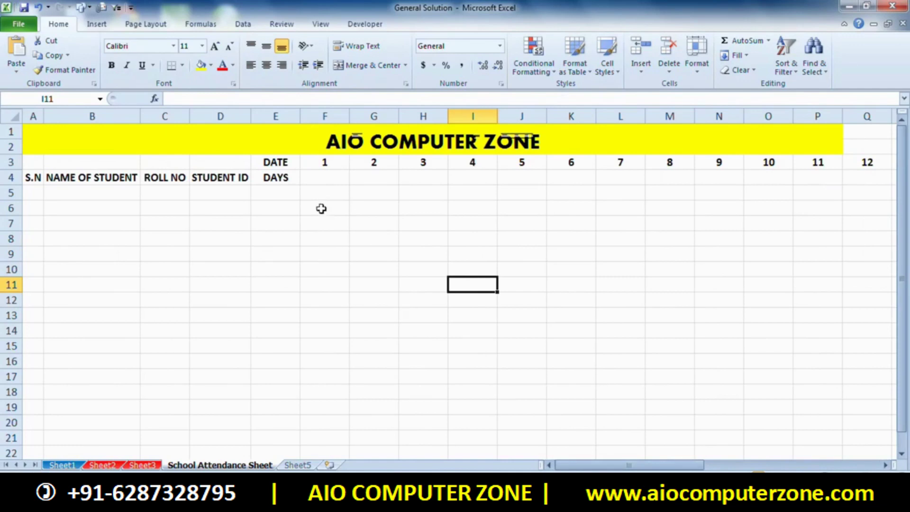
- Enter FRI in F4 and fill the weekdays across row 4 to AJ4
left_click(319, 177)
double_click(320, 176)
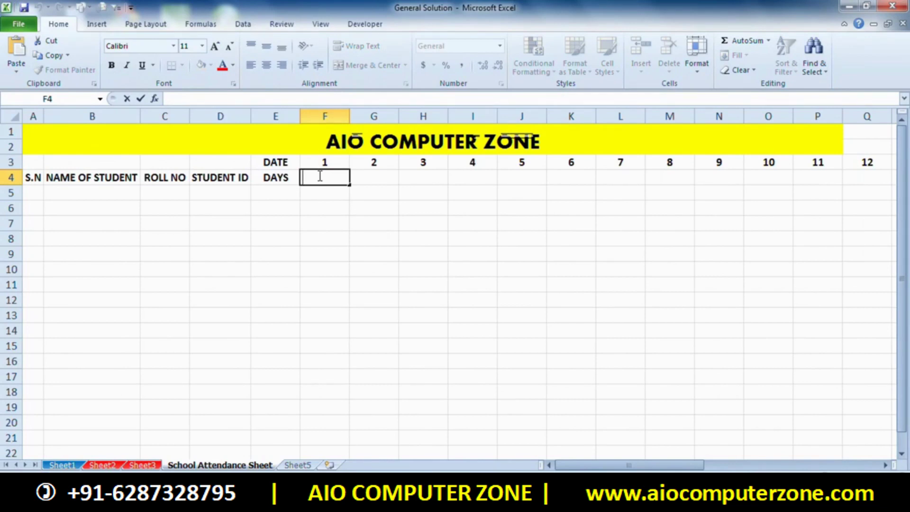
type("FRI")
left_click(354, 203)
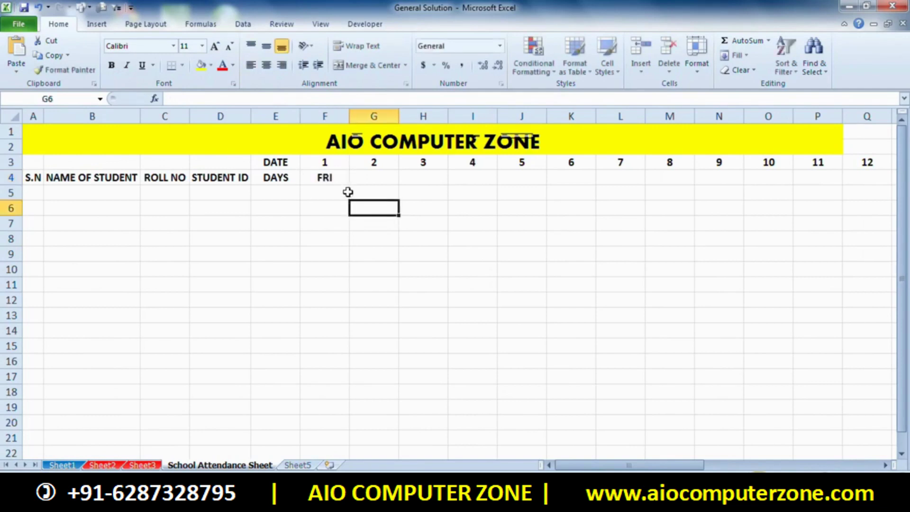
left_click(344, 181)
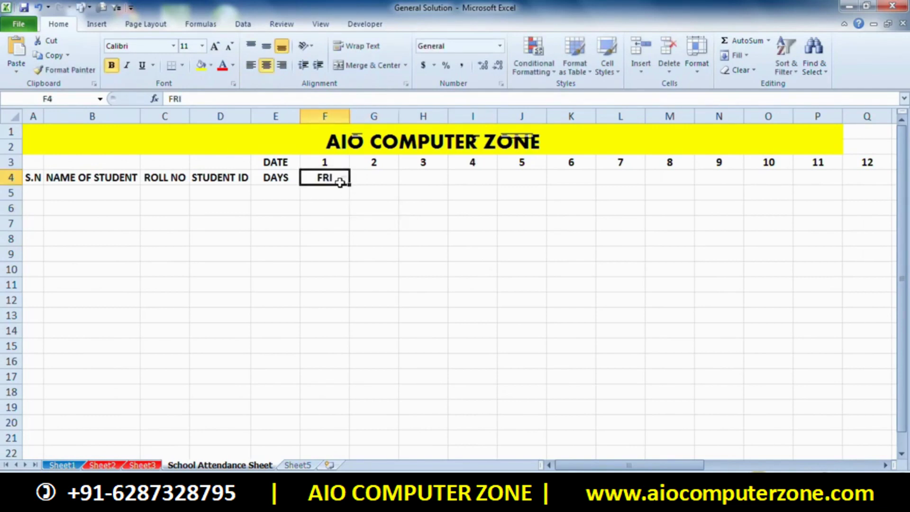
mouse_move(349, 185)
left_mouse_down()
mouse_move(902, 180)
mouse_move(859, 180)
left_mouse_up()
- Review the filled weekday row, then select the S.N column for serial numbers
left_click(768, 269)
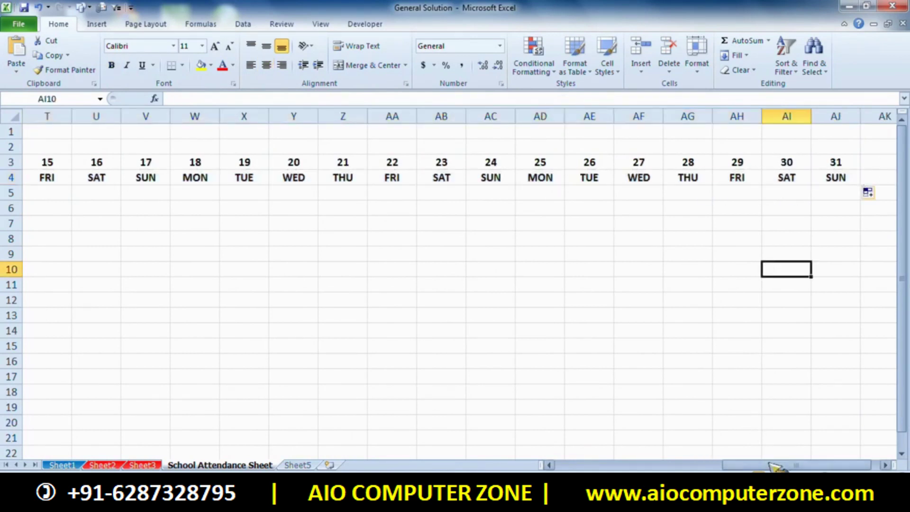
left_click_drag(766, 466, 561, 459)
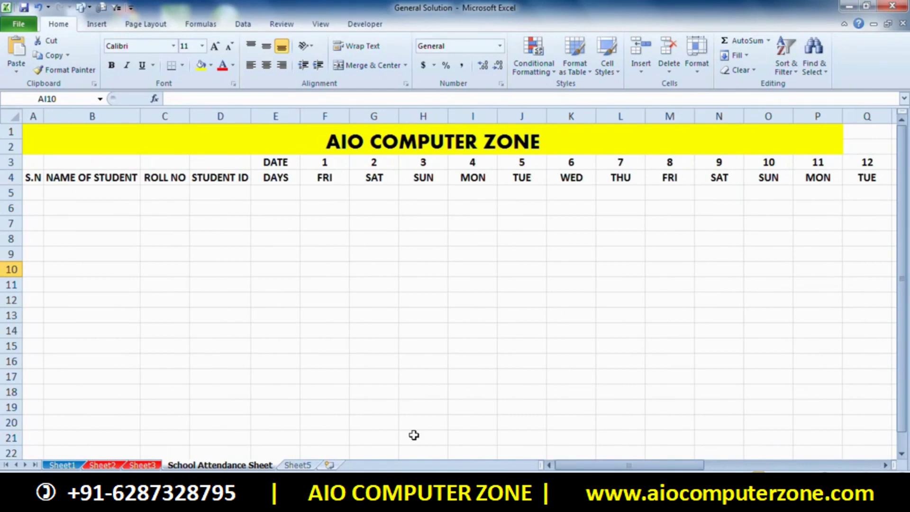
left_click_drag(596, 467, 596, 467)
left_click_drag(596, 467, 598, 467)
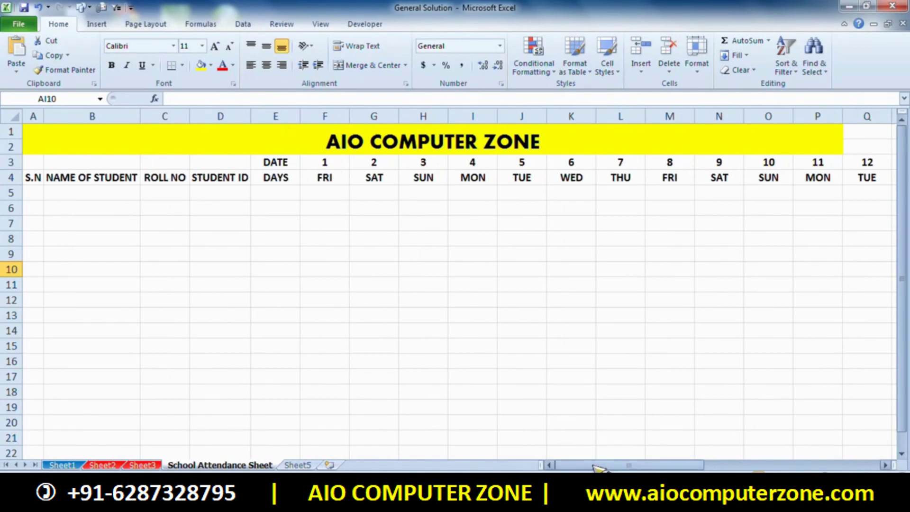
double_click(38, 191)
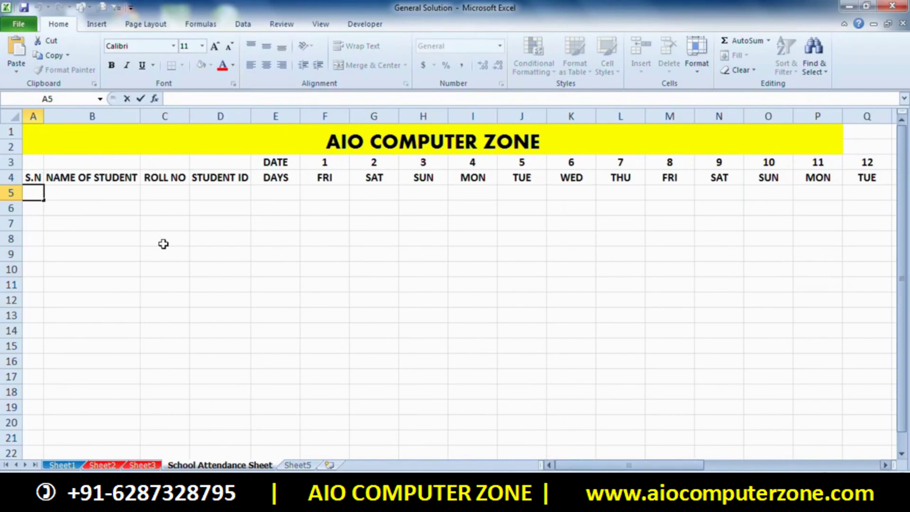
left_click(39, 117)
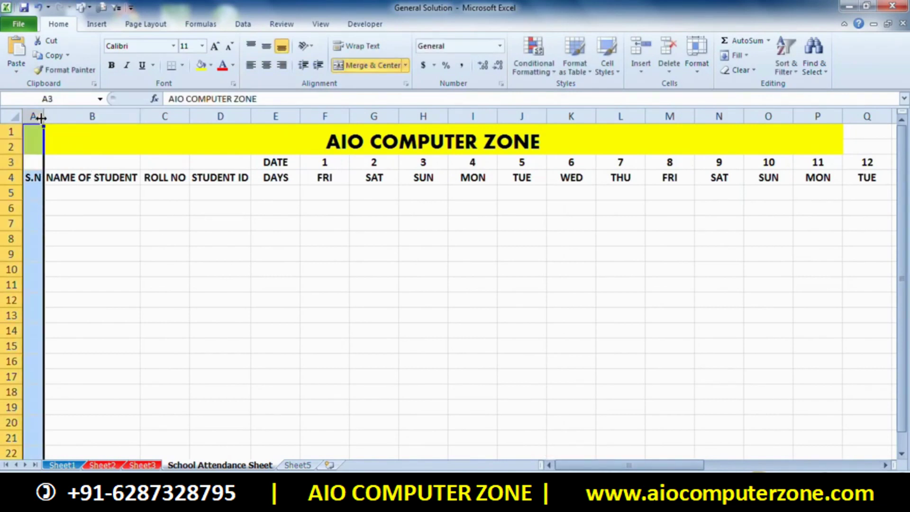
- Enter 1 and 2 in A5:A6, extend the series to A14, then centre and bold it
left_click_drag(42, 118, 57, 118)
double_click(39, 191)
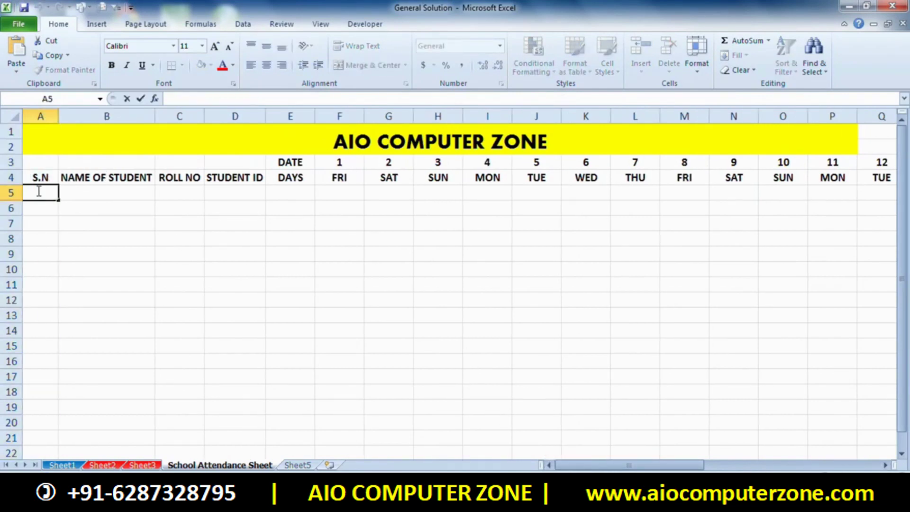
type("1")
key("Return")
type("2")
key("Return")
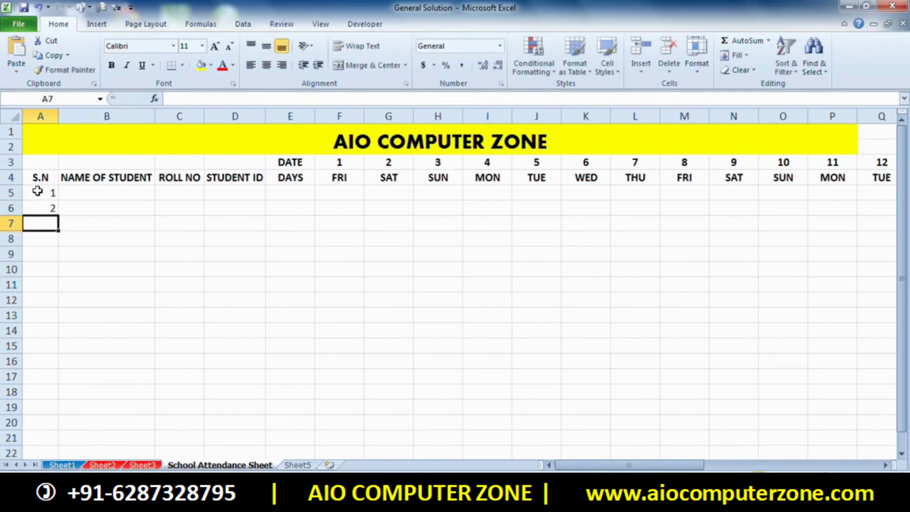
left_click_drag(48, 192, 50, 207)
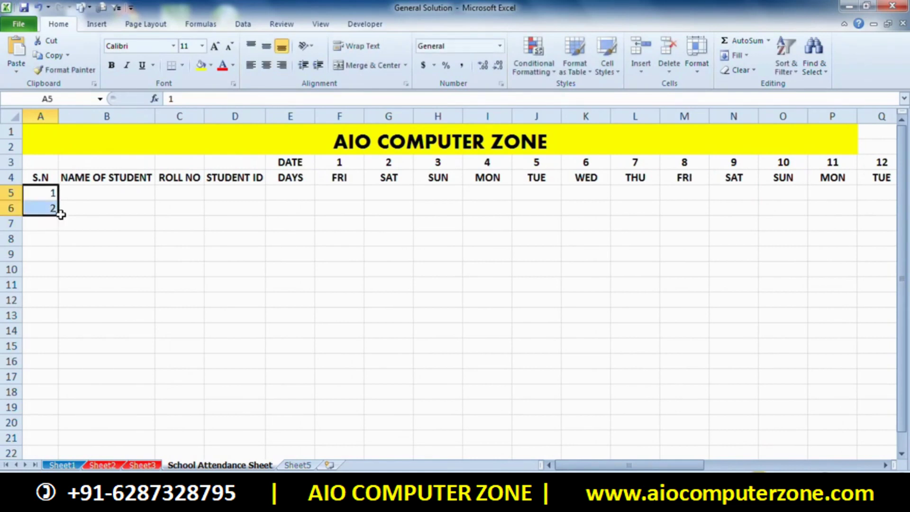
left_click_drag(58, 216, 60, 338)
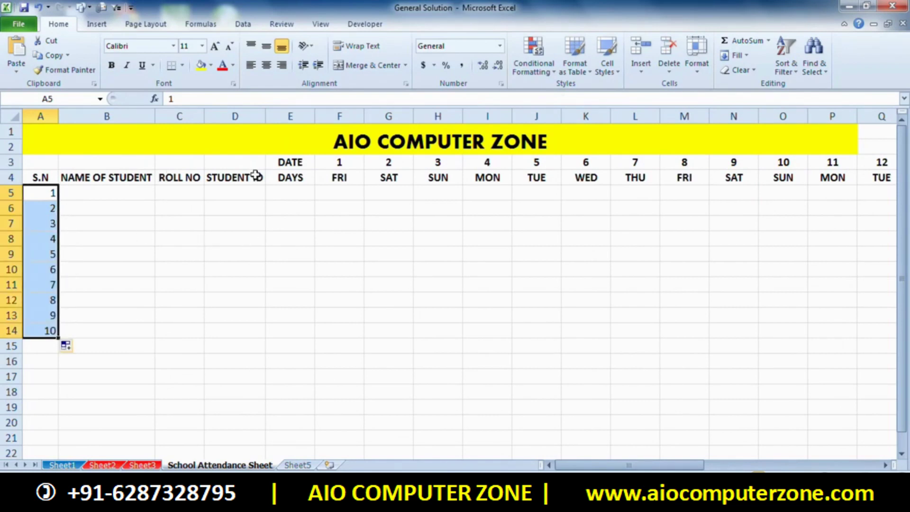
left_click(266, 65)
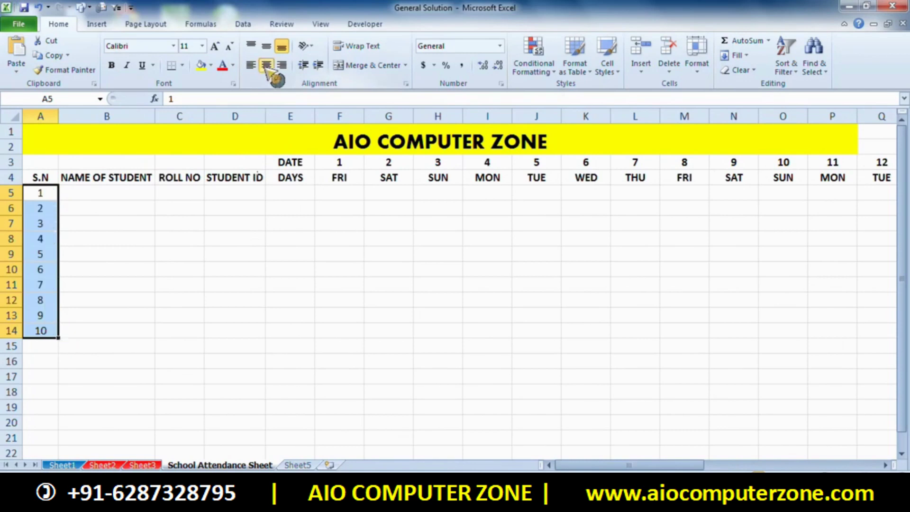
left_click(112, 65)
left_click(187, 265)
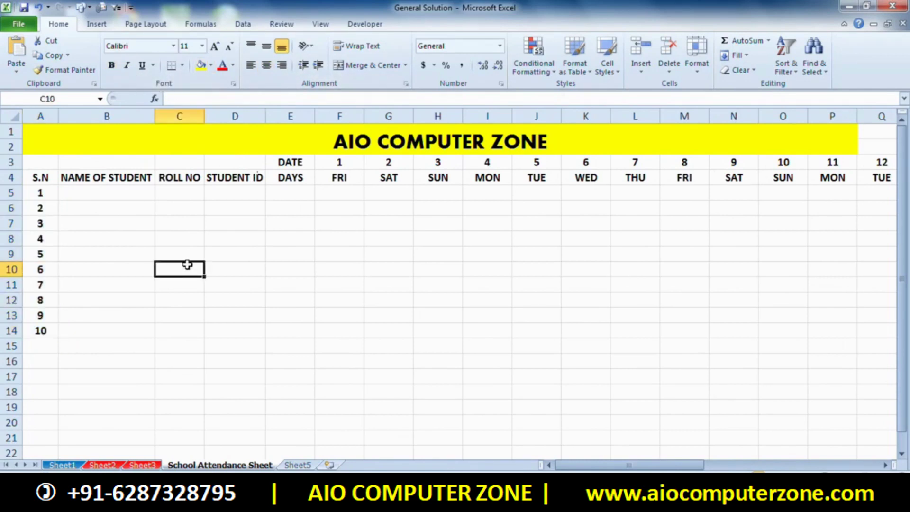
- Type the ten student names into B5 through B14
double_click(122, 199)
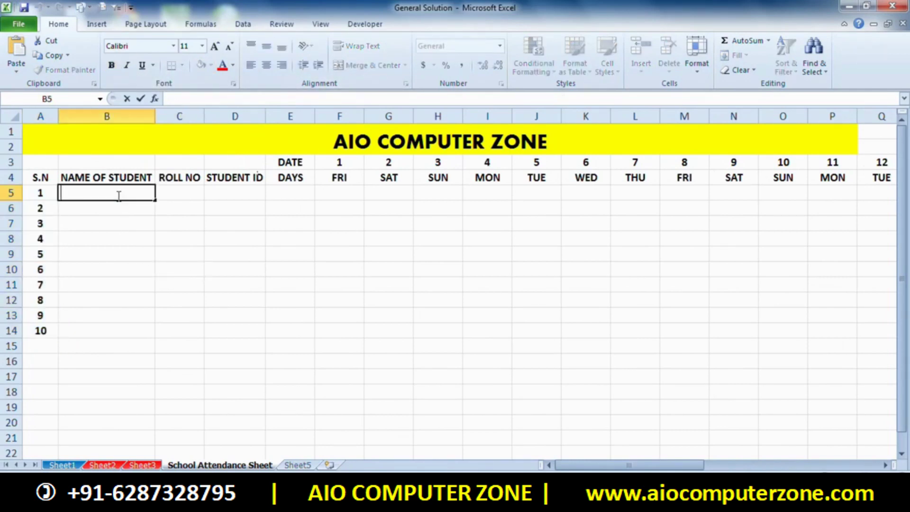
type("AD")
type(" VERMA")
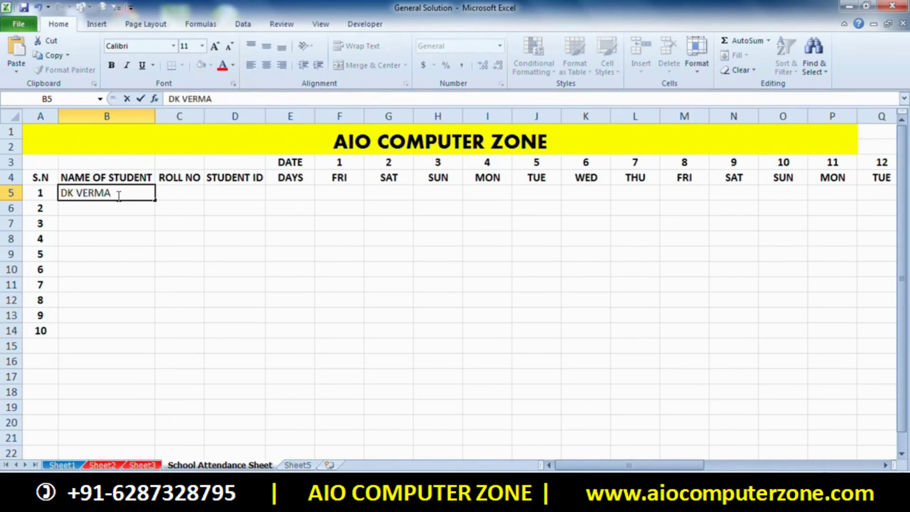
key("Return")
type("PAYAL")
key("Return")
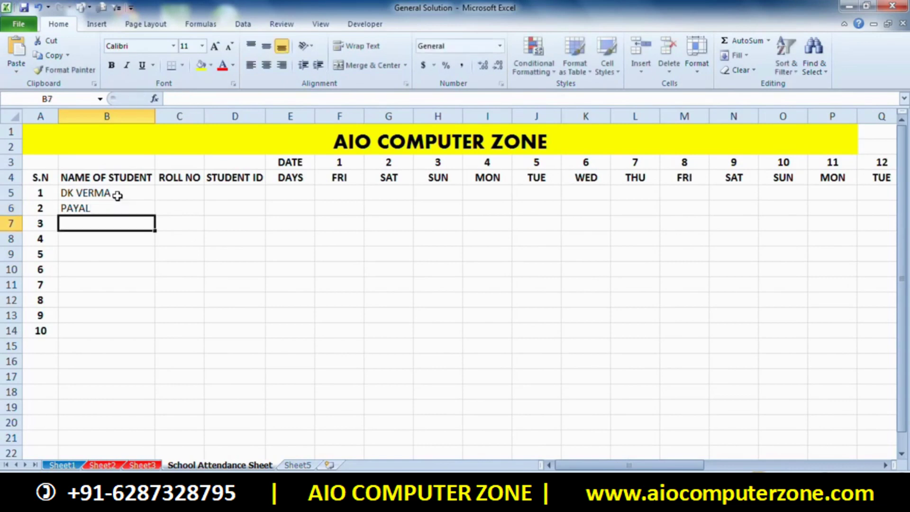
type("BI")
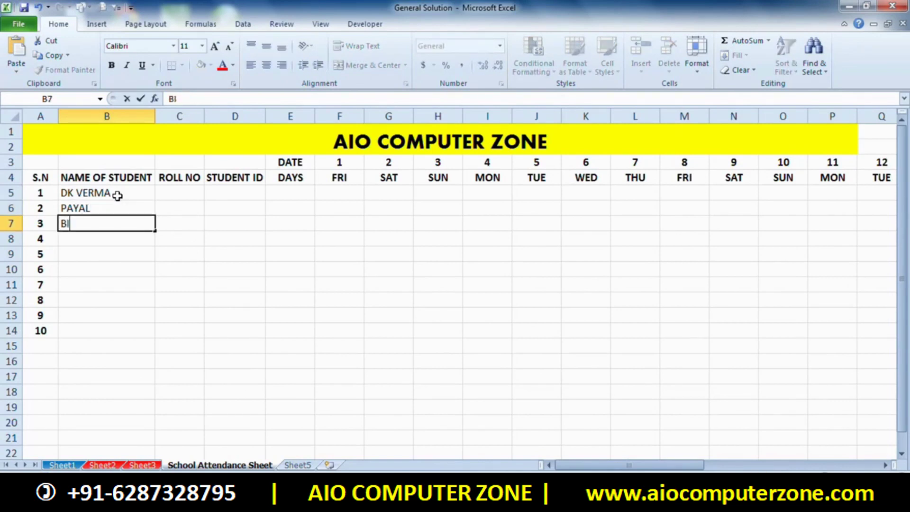
key("BackSpace")
key("BackSpace")
type("DIMPAL")
key("Return")
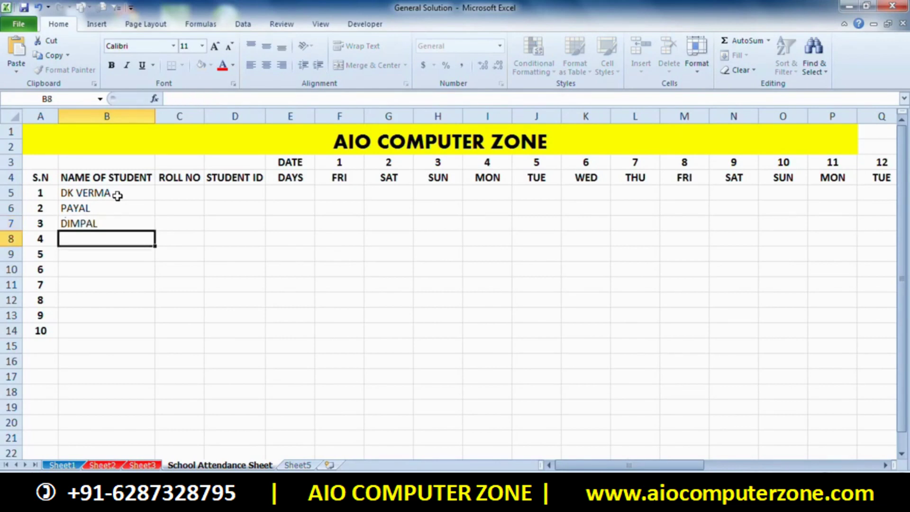
type("DEEPAK")
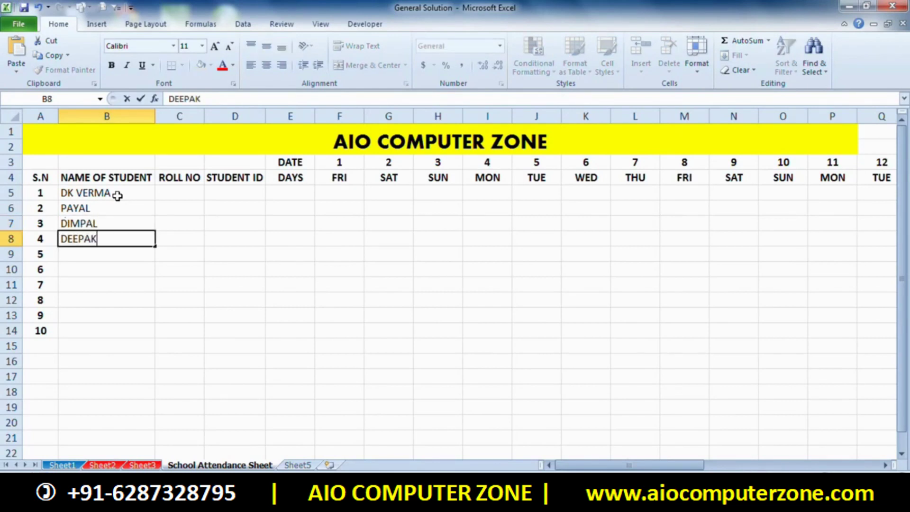
key("Return")
type("MADAN")
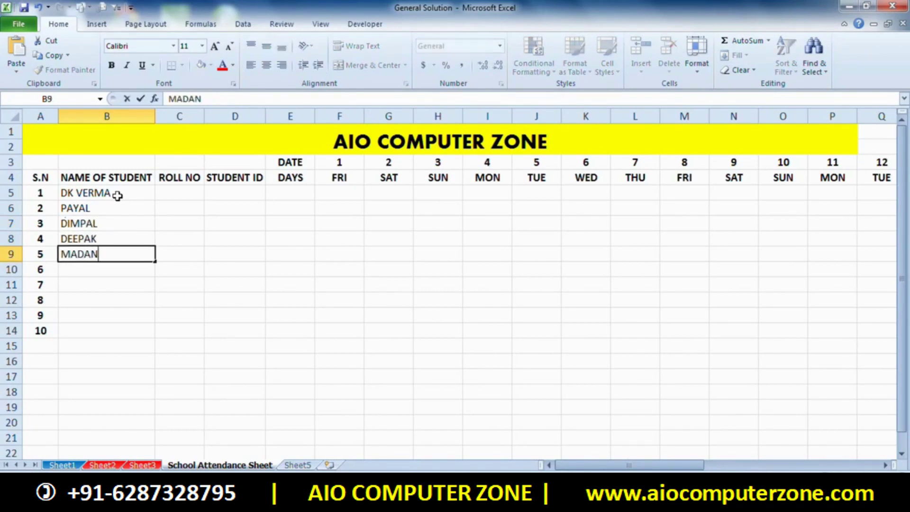
key("Return")
type("CHA")
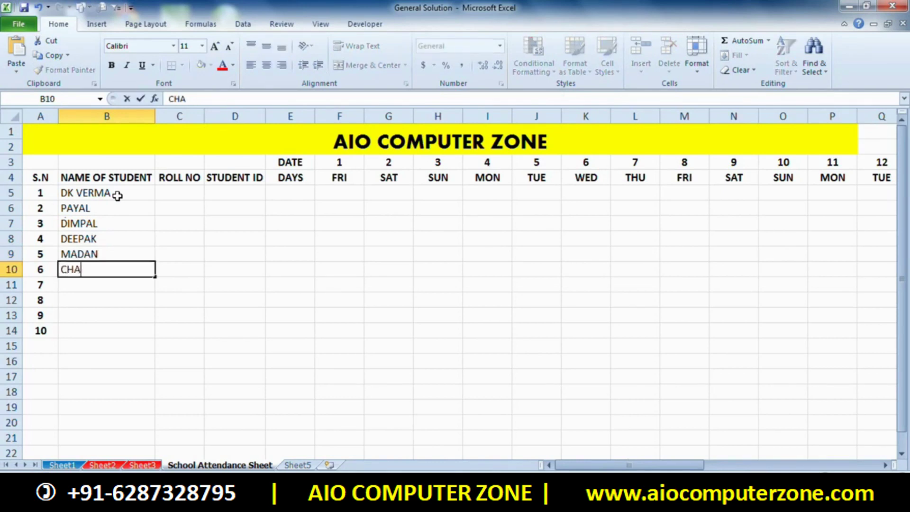
type("MPA")
key("Return")
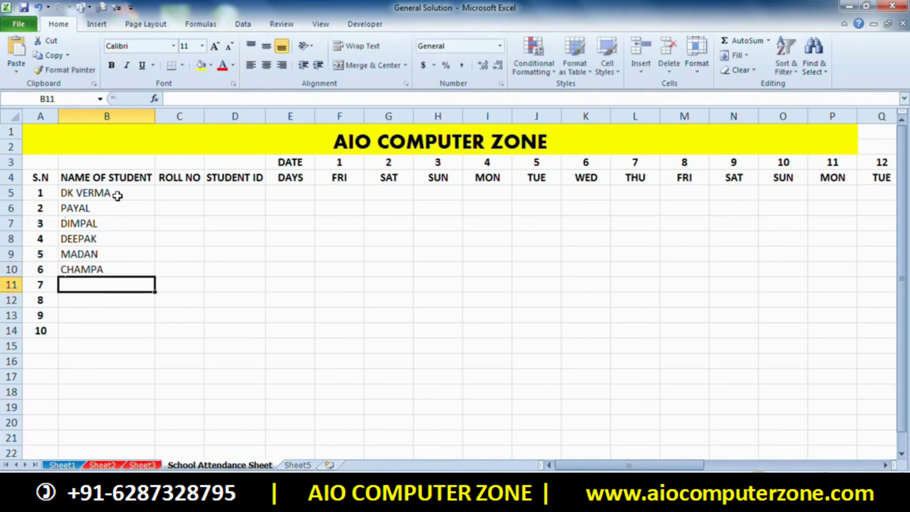
type("PRIYANKA")
key("Return")
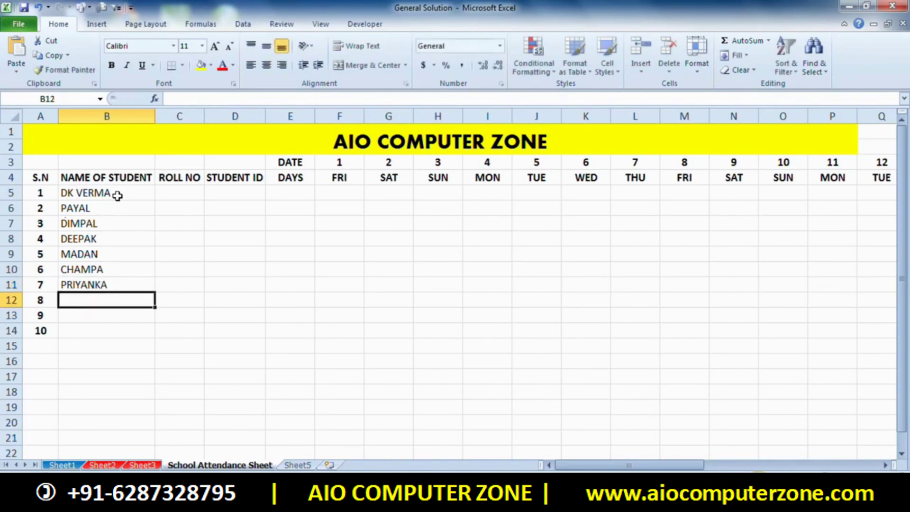
type("SAINI")
key("Return")
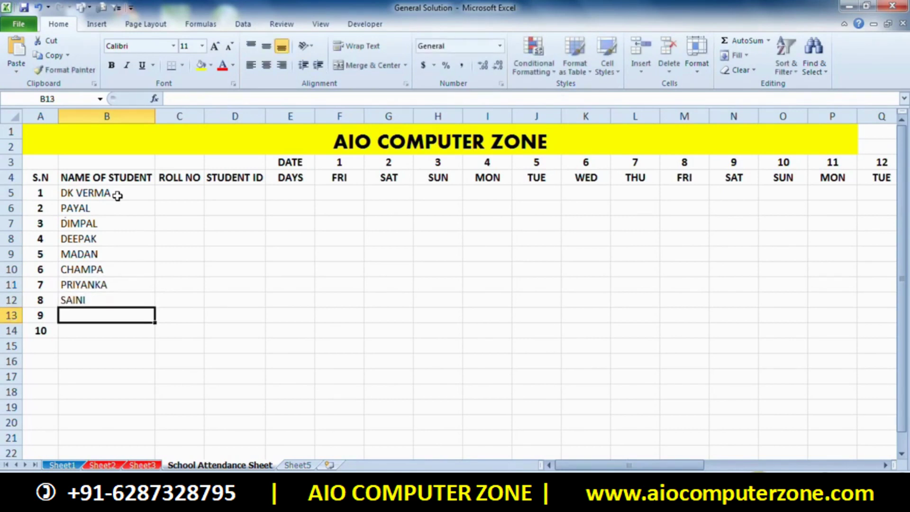
type("DEE")
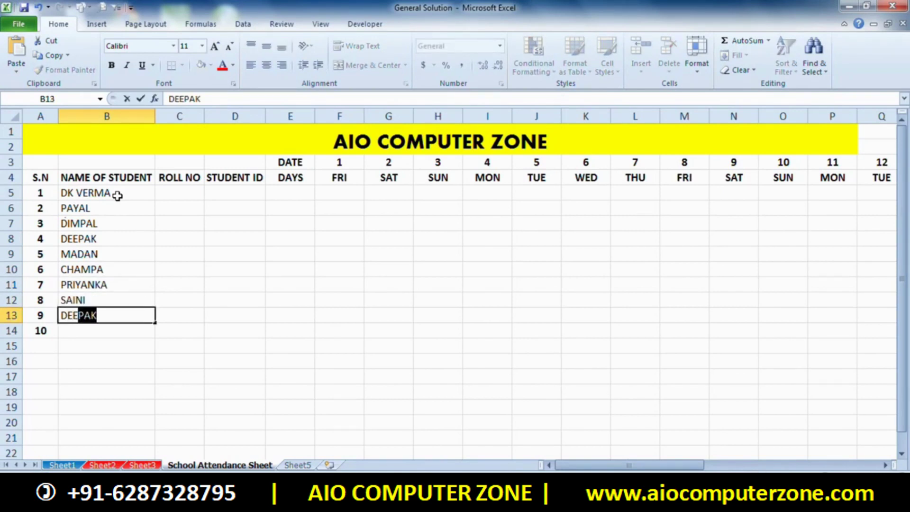
type("LESH")
key("Return")
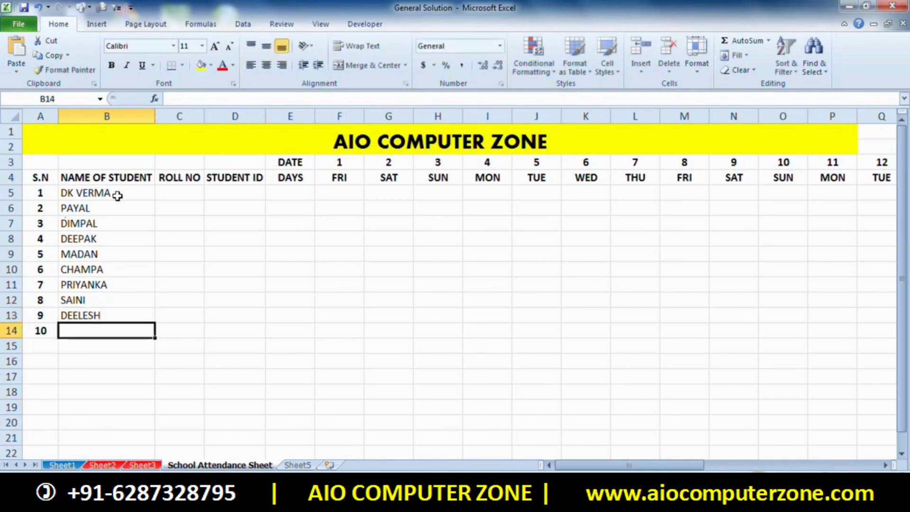
type("SAILESH")
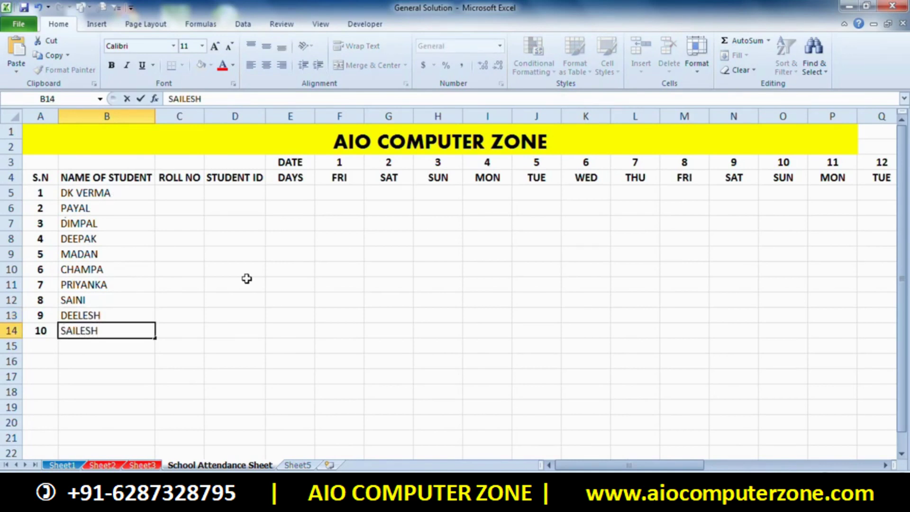
left_click(316, 373)
- Make the student names in B5:B14 bold and centred
left_click_drag(135, 342, 88, 193)
left_click(111, 65)
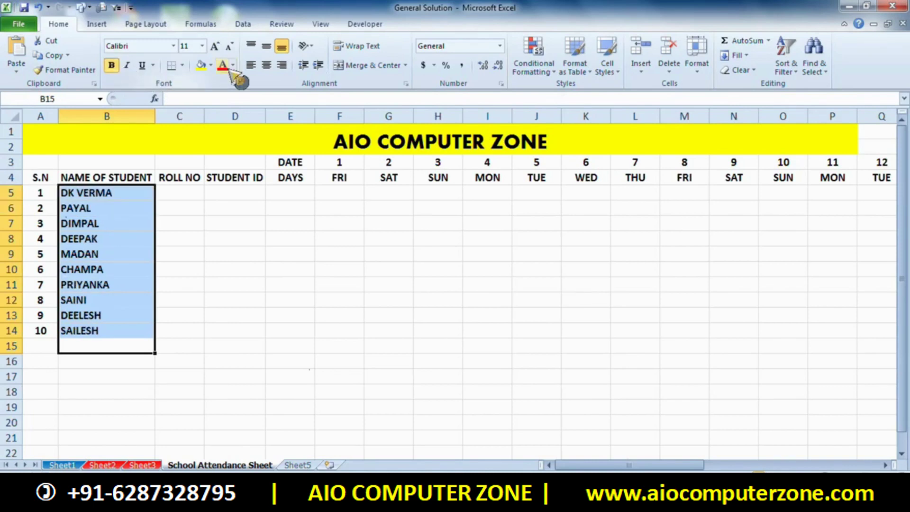
left_click(267, 65)
left_click(320, 327)
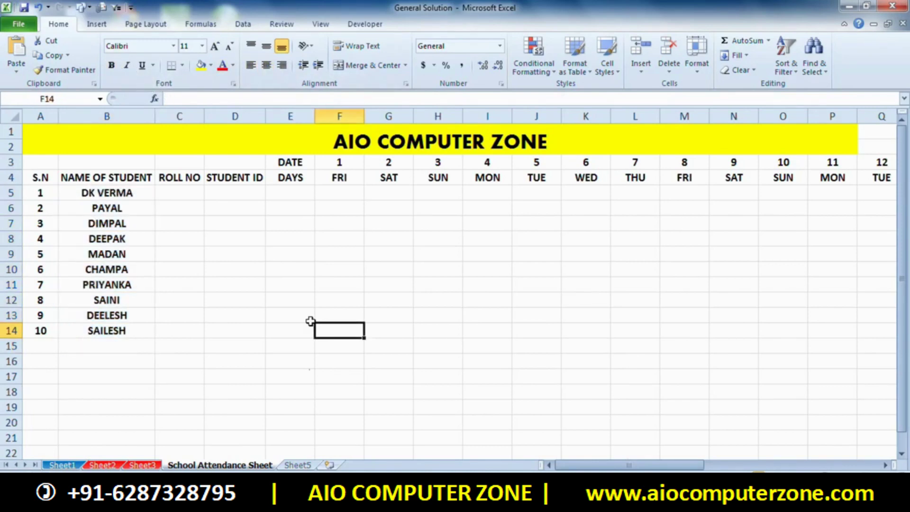
- Enter roll numbers 20 through 29 in C5:C14, correcting the mistyped entries
double_click(178, 194)
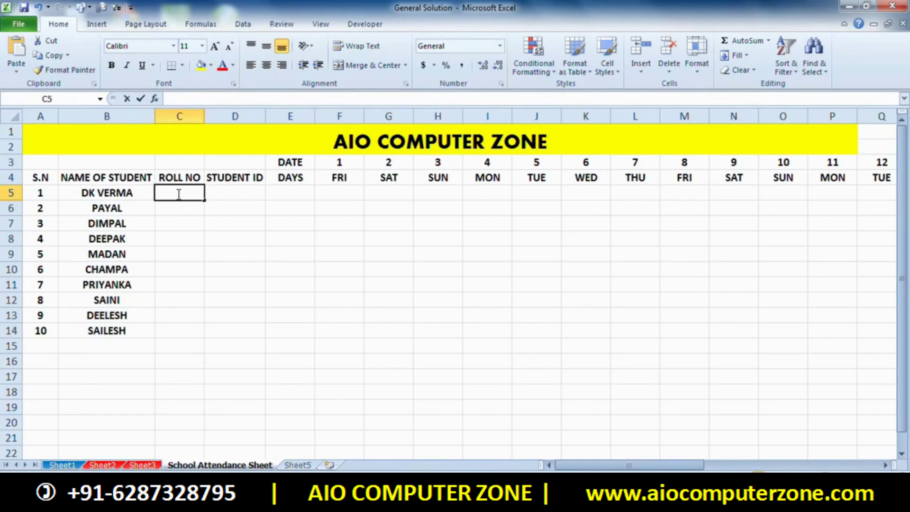
type("124")
key("Return")
type("5")
key("Return")
type("4 5")
key("Return")
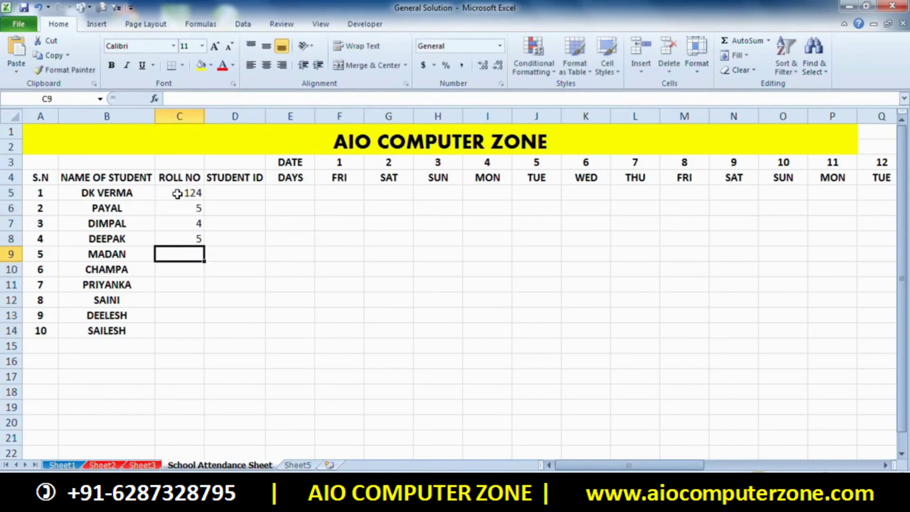
type("45")
key("Up")
key("Up")
key("Up")
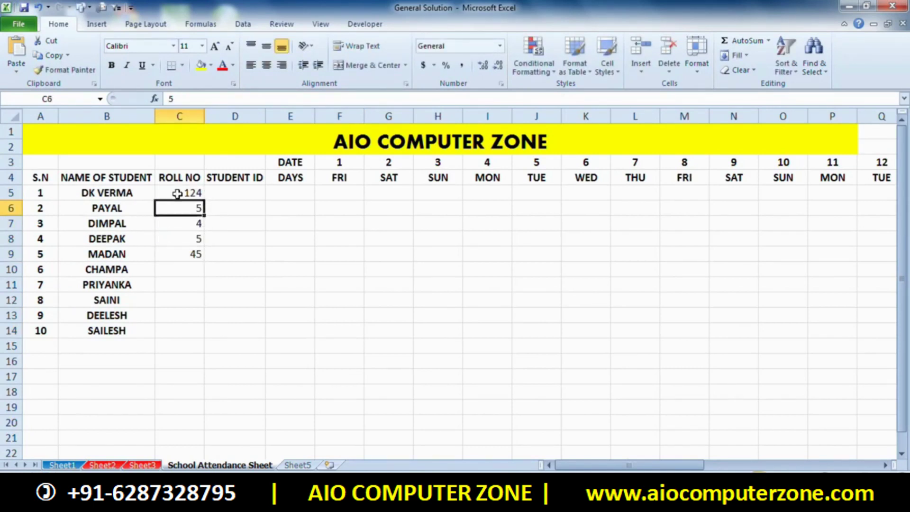
key("Up")
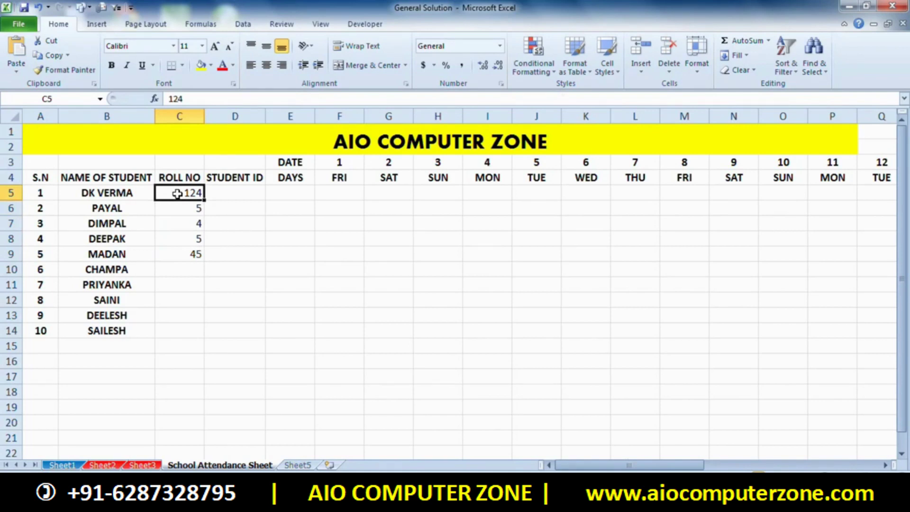
type("20")
key("Return")
type("21")
key("Return")
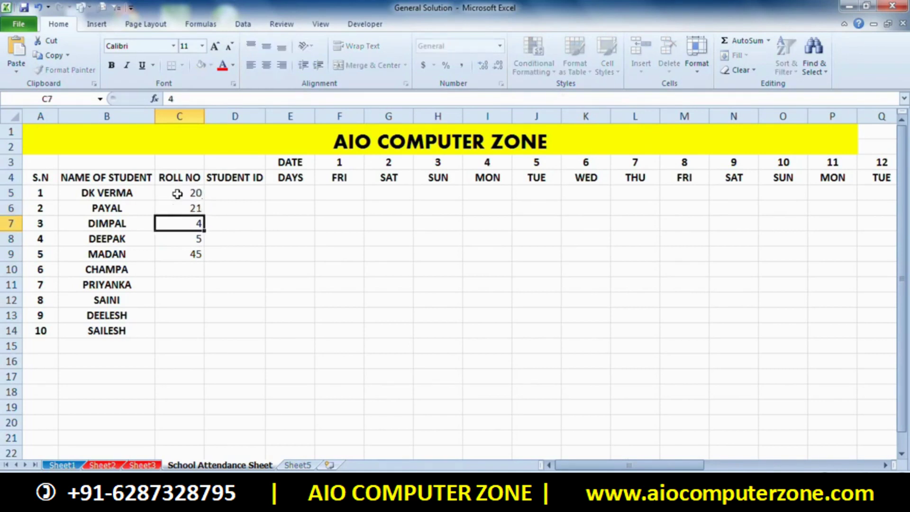
type("22")
key("Return")
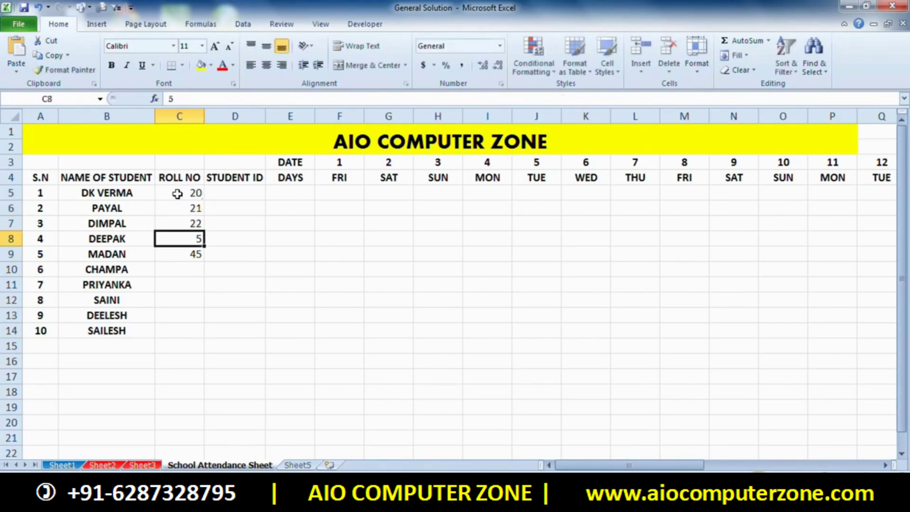
type("23")
key("Return")
type("24")
key("Return")
type("25")
key("Return")
type("216")
key("Return")
type("27")
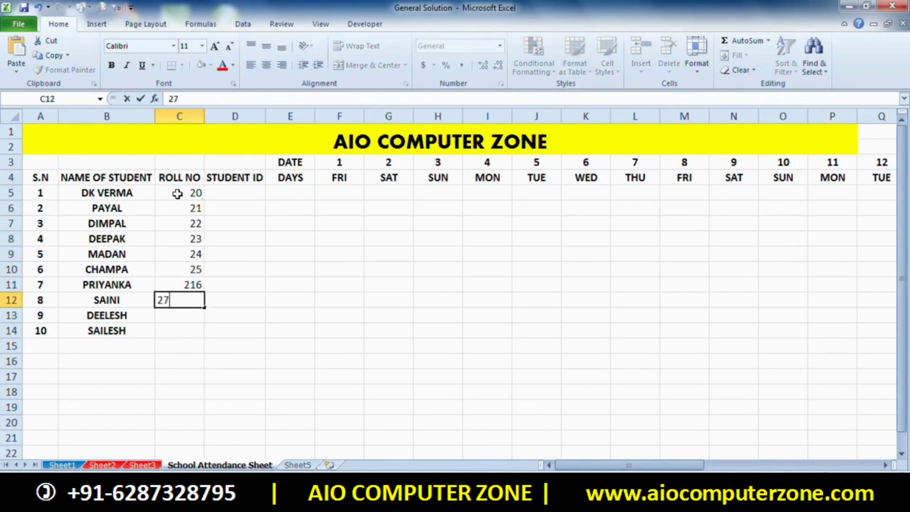
key("Return")
key("Up")
key("Up")
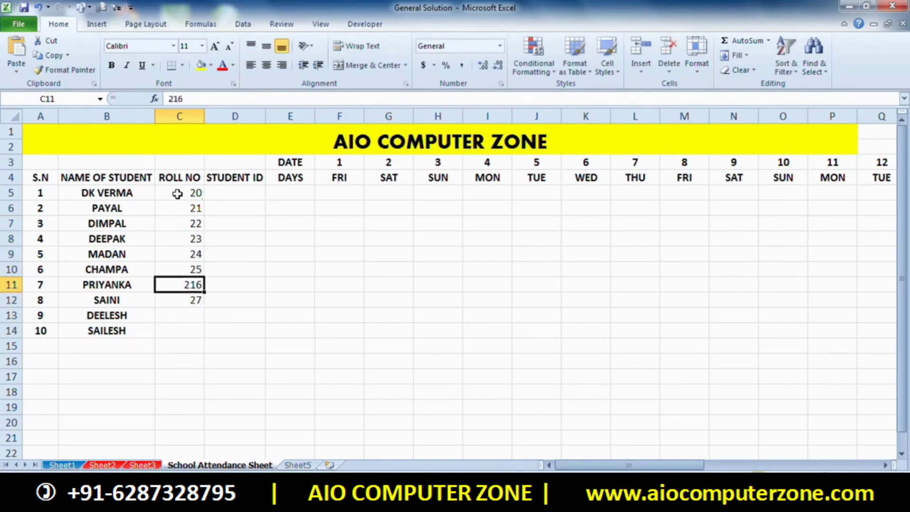
type("26")
key("Return")
key("Return")
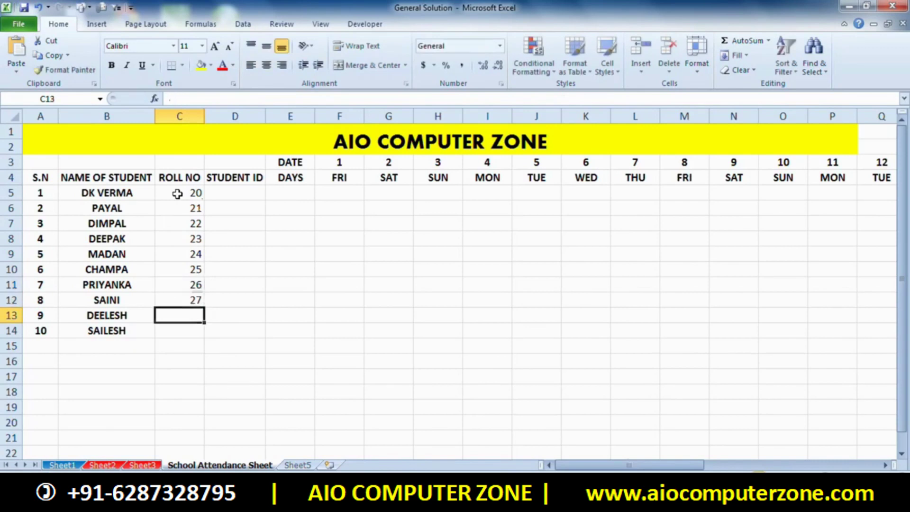
type("28")
key("Return")
type("29")
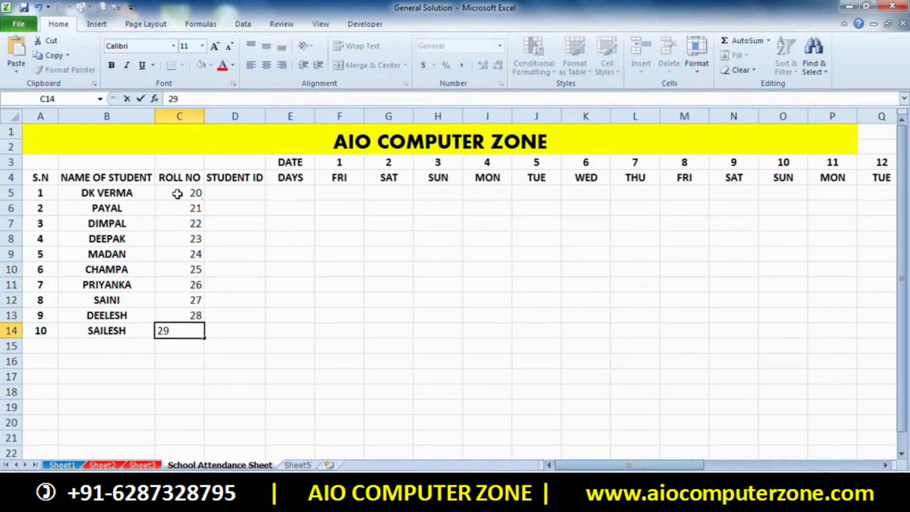
left_click(345, 372)
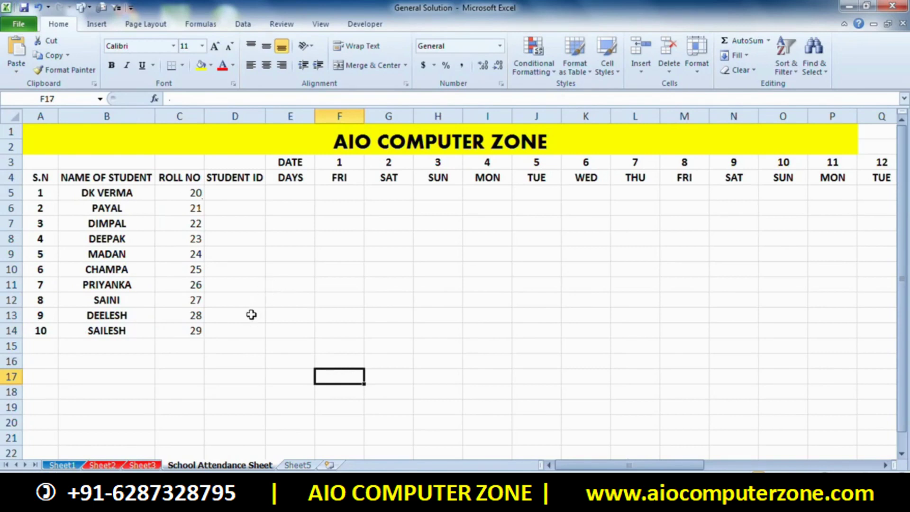
- Centre the roll numbers in C5:C14 and make them bold
left_click_drag(191, 195, 191, 332)
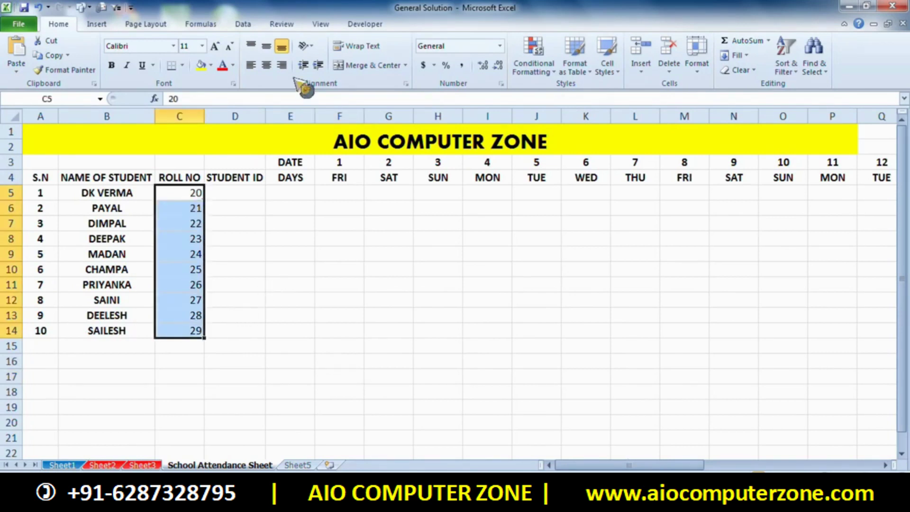
left_click(266, 65)
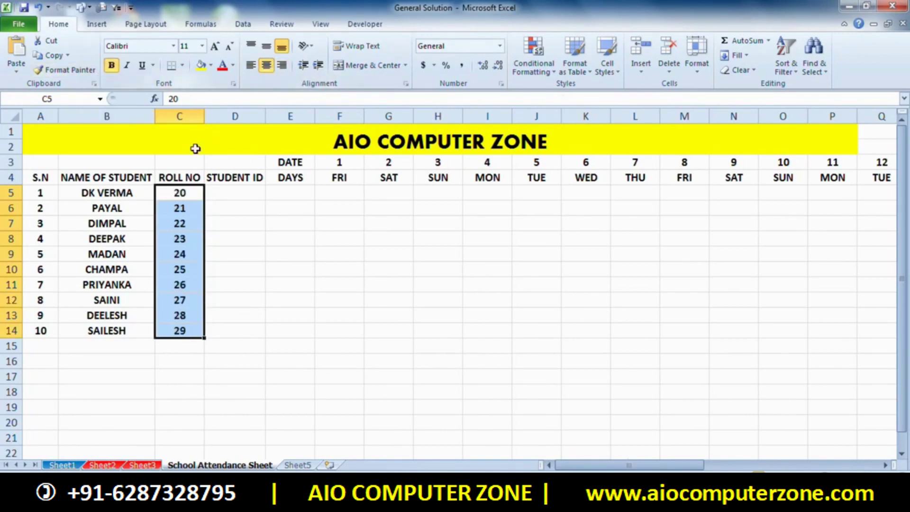
left_click(348, 270)
- Enter each student's numeric ID down column D from D5 to D14
double_click(254, 194)
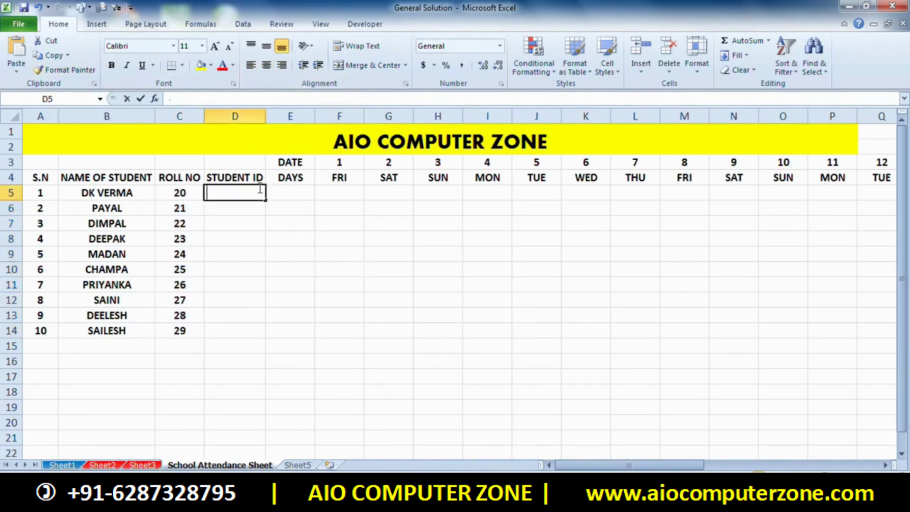
type("1541541")
key("Return")
type("5")
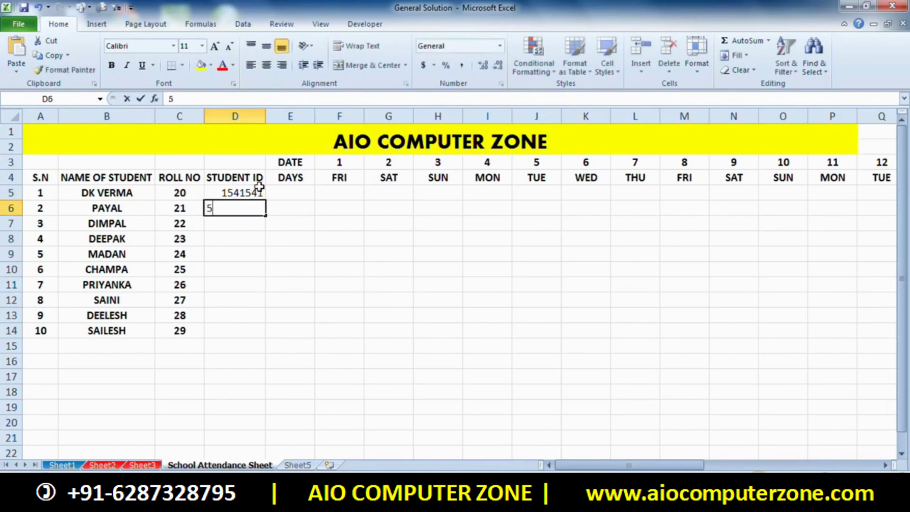
type("252")
key("Return")
type("55555")
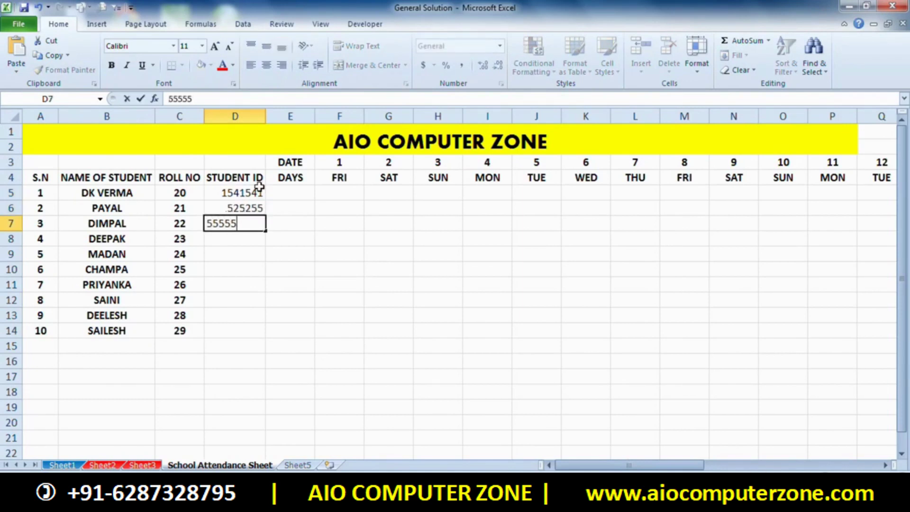
key("Return")
type("5555")
key("Return")
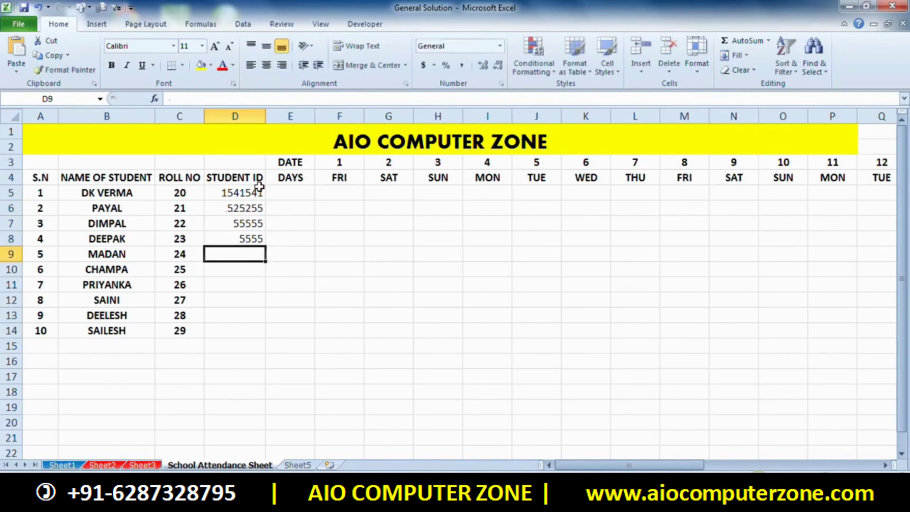
type("784472")
key("Return")
type("5481")
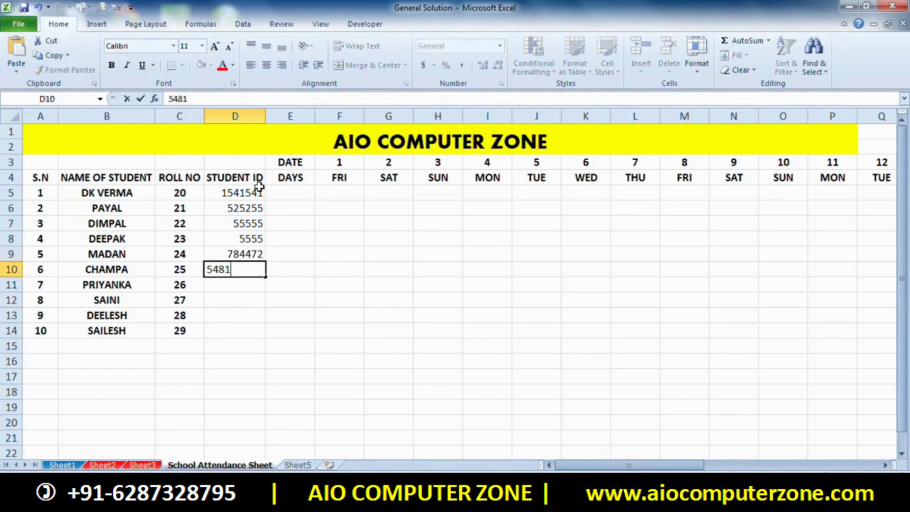
type("45")
key("Return")
type("457854")
key("Return")
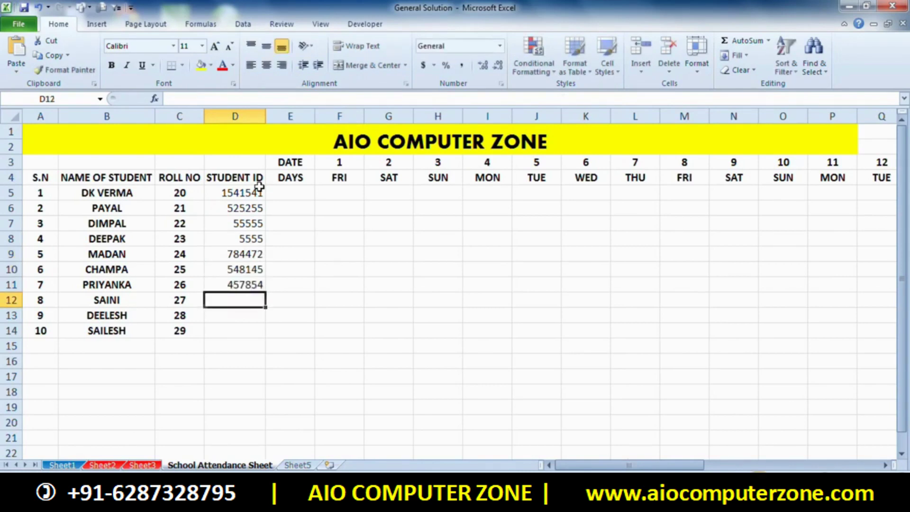
type("58721")
key("Return")
type("4585445")
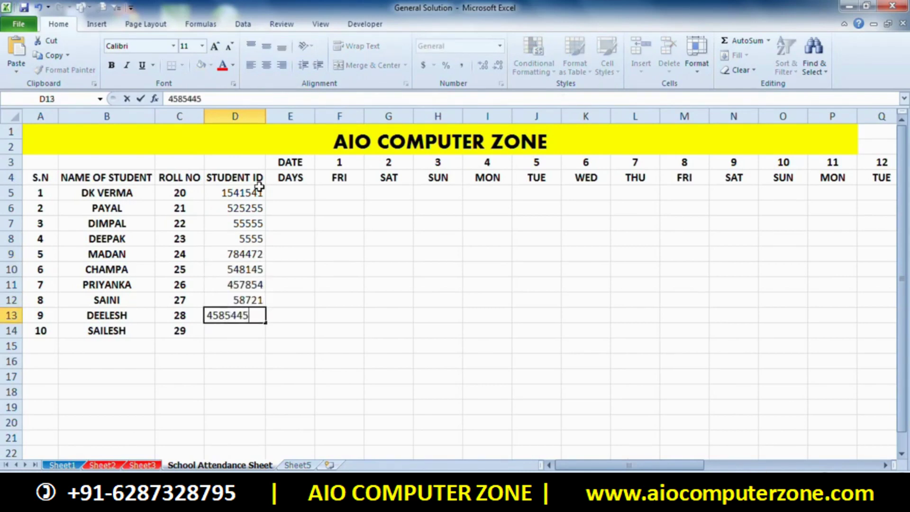
key("Return")
type("4752745")
key("Return")
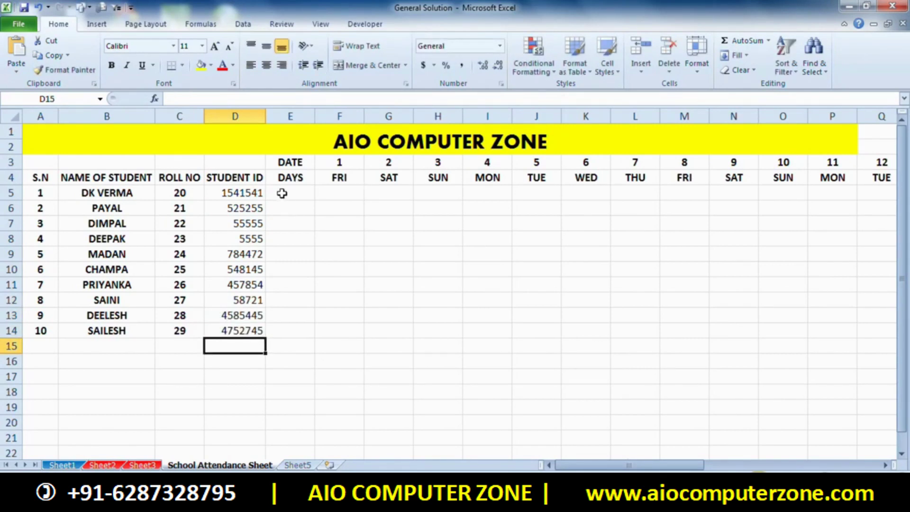
- Give the DATE header in E3 a red fill with white text
left_click(287, 162)
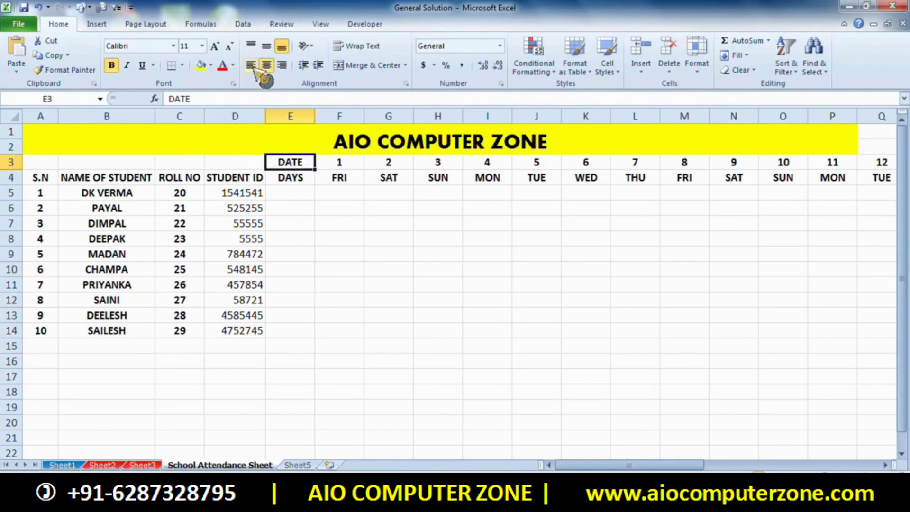
left_click(233, 65)
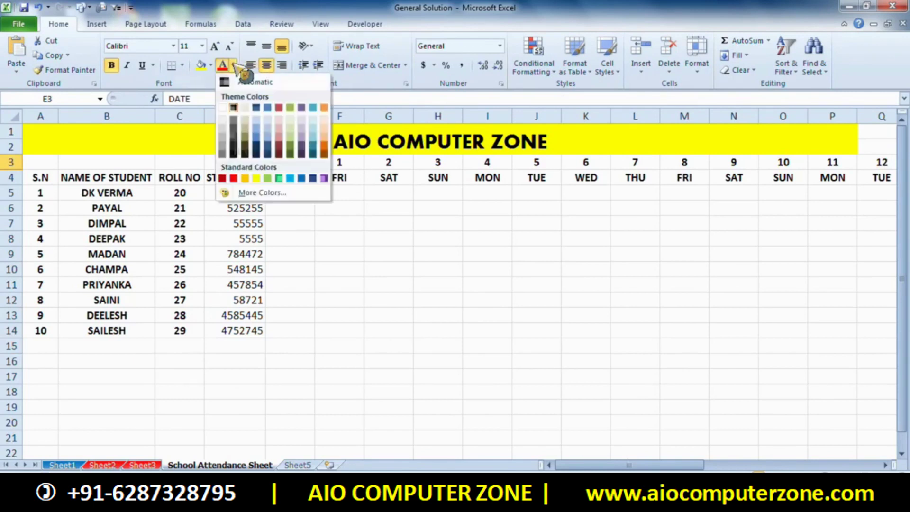
left_click(313, 179)
left_click(351, 204)
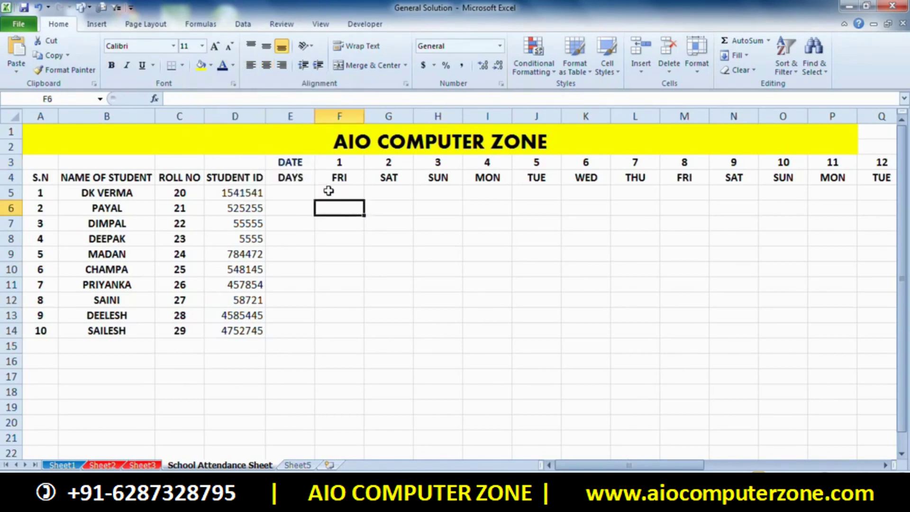
left_click(291, 163)
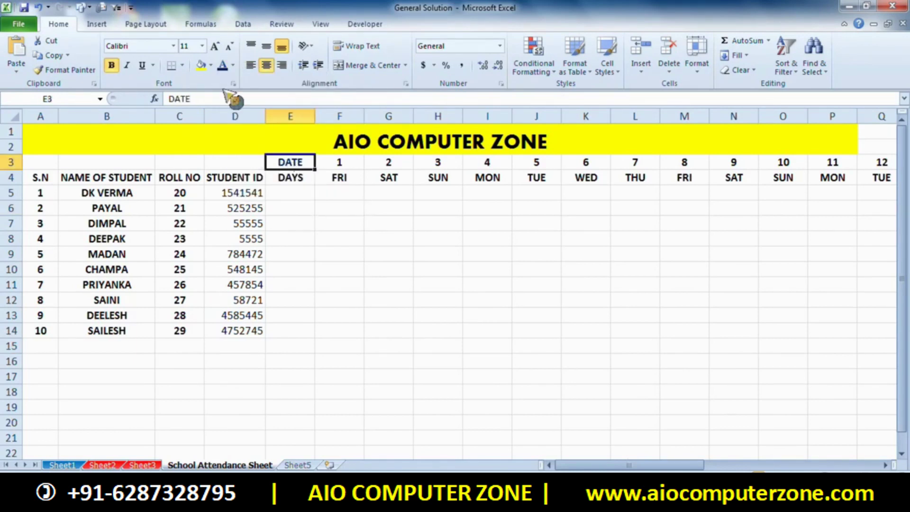
left_click(211, 65)
left_click(211, 162)
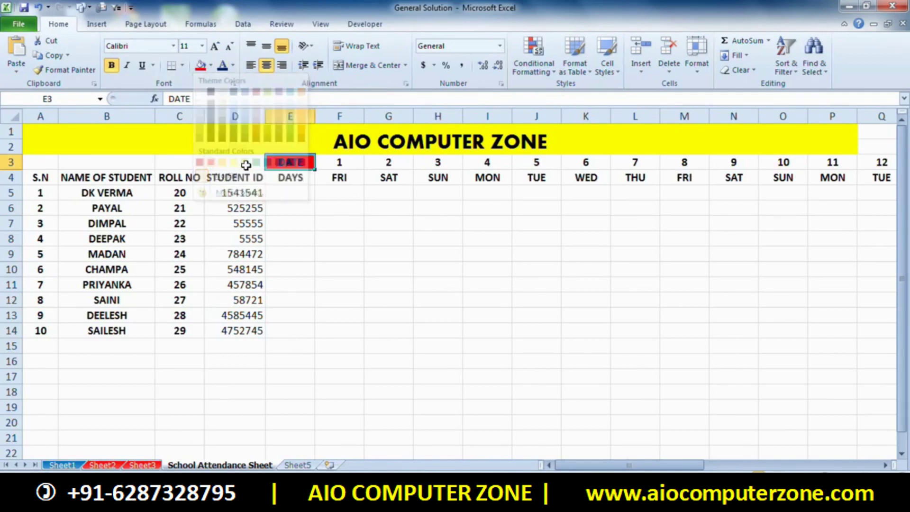
left_click(233, 66)
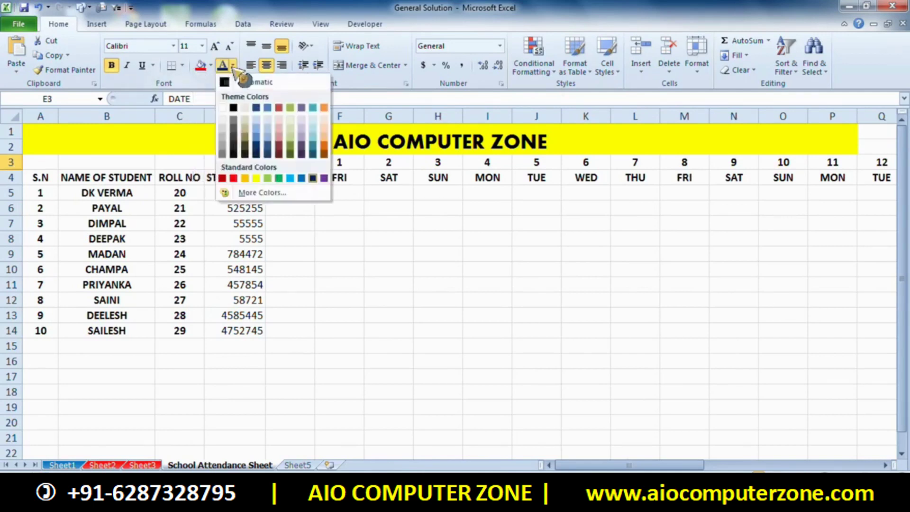
left_click(222, 107)
left_click(353, 222)
- Give the DAYS header in E4 a dark blue fill with white text
left_click(292, 178)
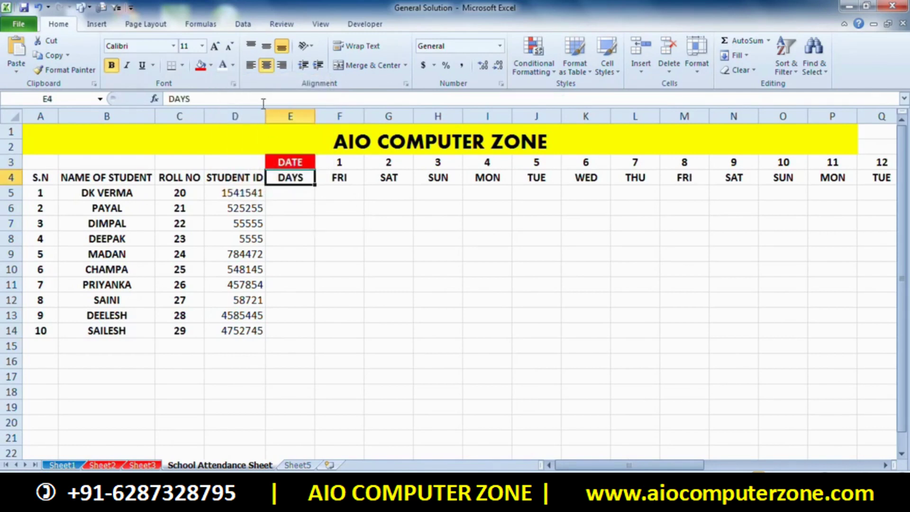
left_click(211, 65)
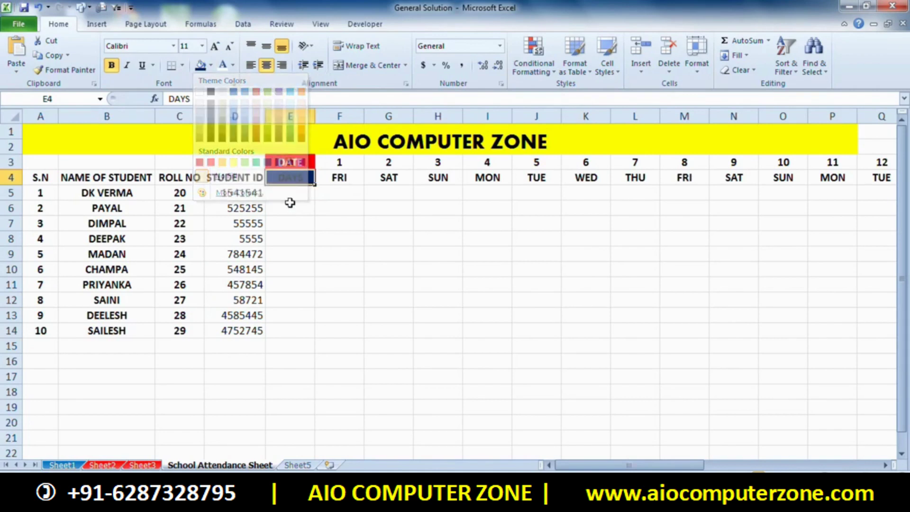
left_click(292, 162)
left_click(223, 67)
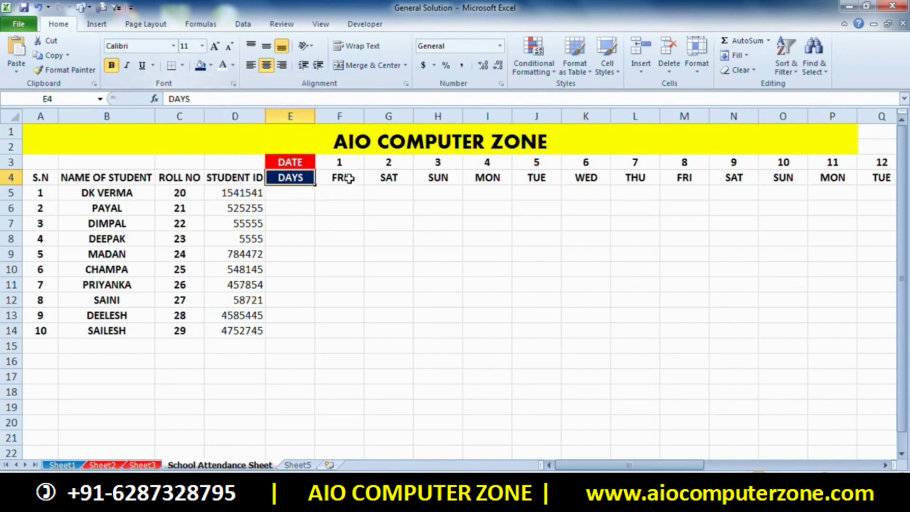
left_click(386, 228)
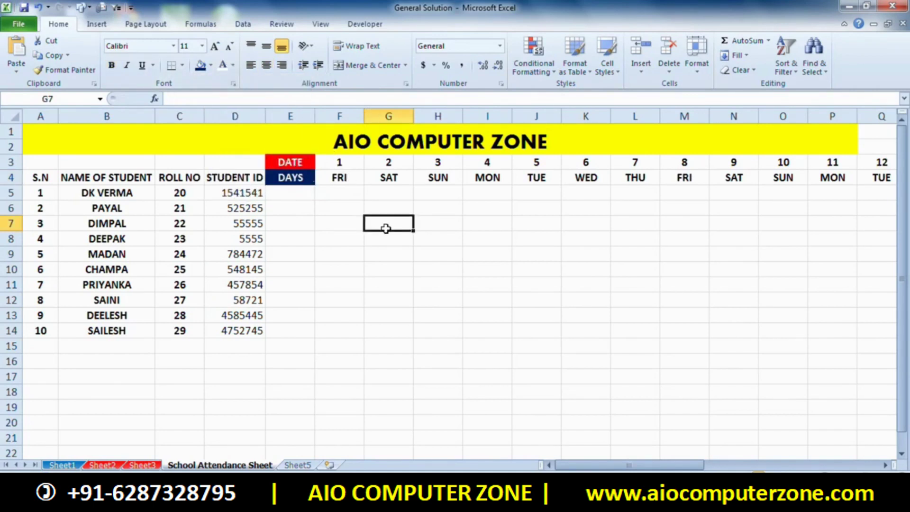
- Fill S.N dark blue and NAME OF STUDENT green, both with white text
left_click(36, 180)
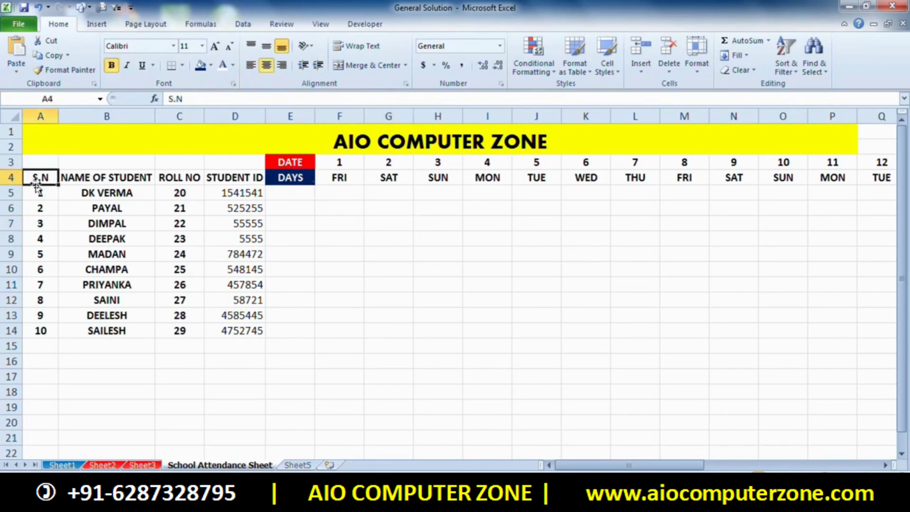
left_click(200, 65)
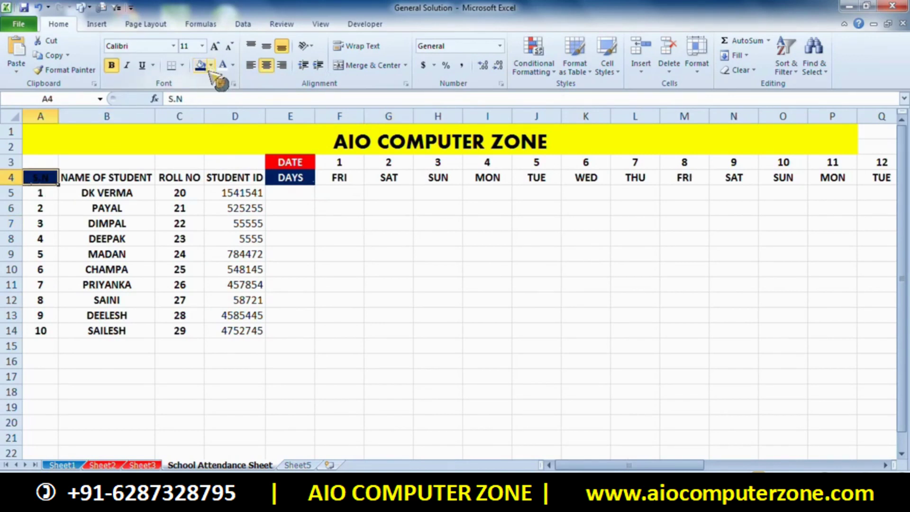
left_click(222, 65)
left_click(116, 178)
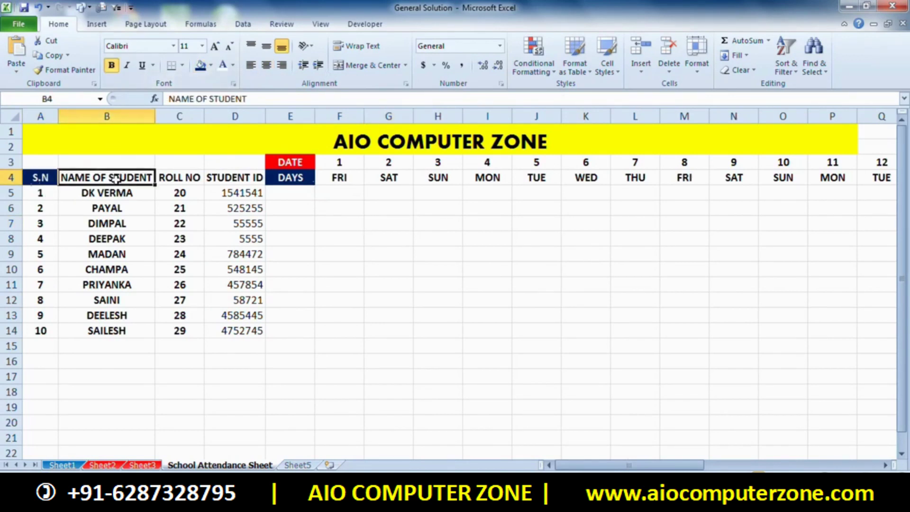
left_click(211, 66)
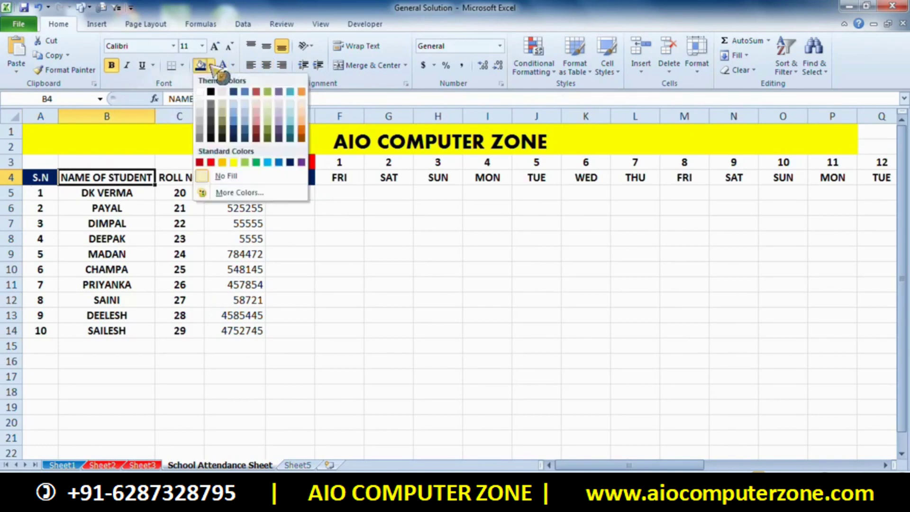
left_click(256, 162)
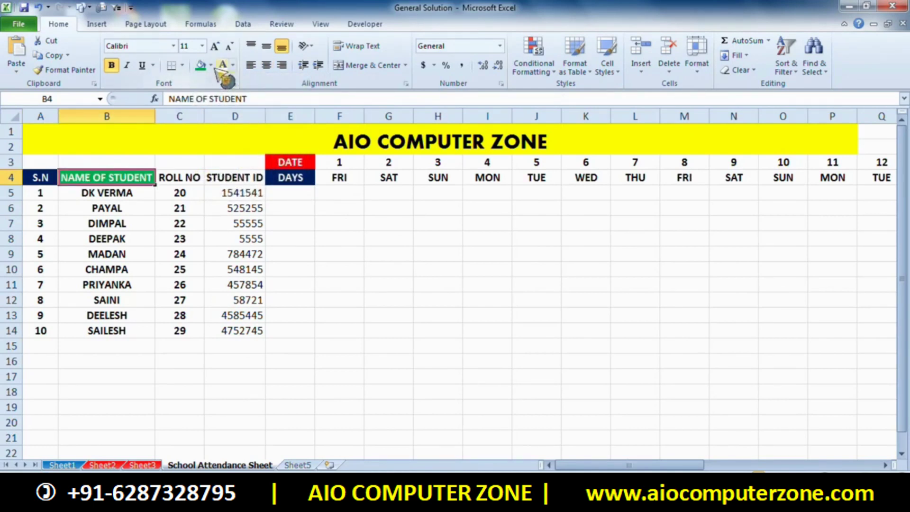
left_click(211, 66)
left_click(198, 134)
- Fill the ROLL NO header purple and the STUDENT ID header red
left_click(191, 180)
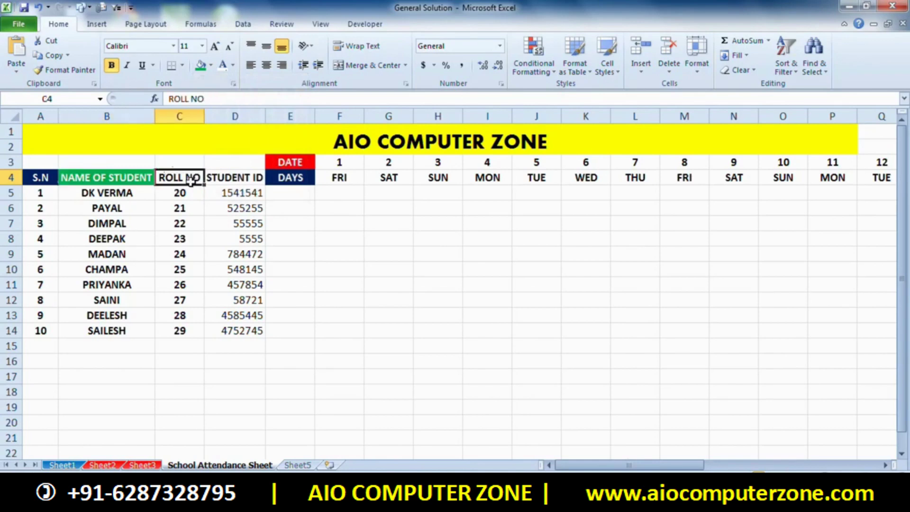
left_click(211, 65)
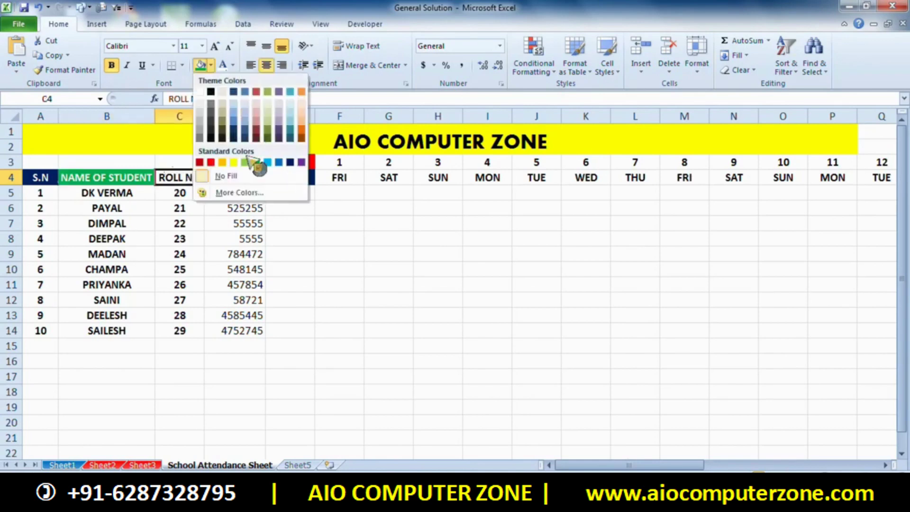
left_click(302, 162)
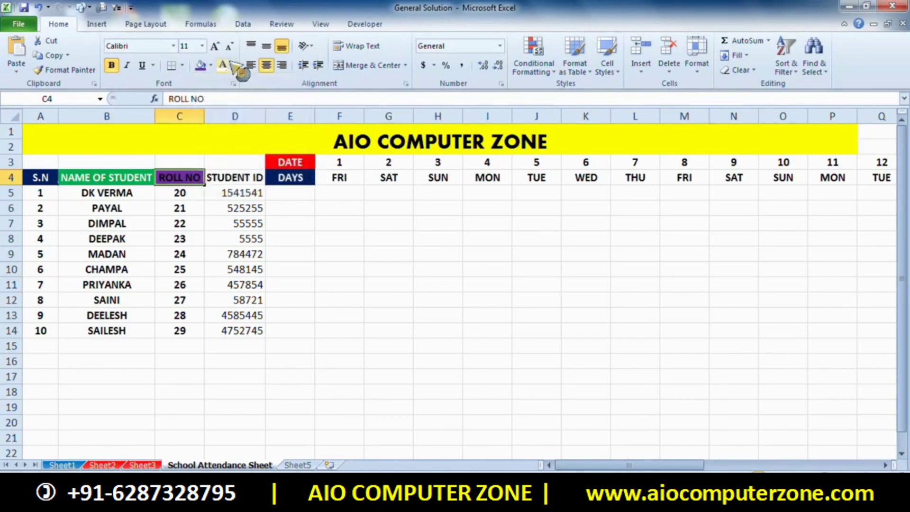
left_click(247, 176)
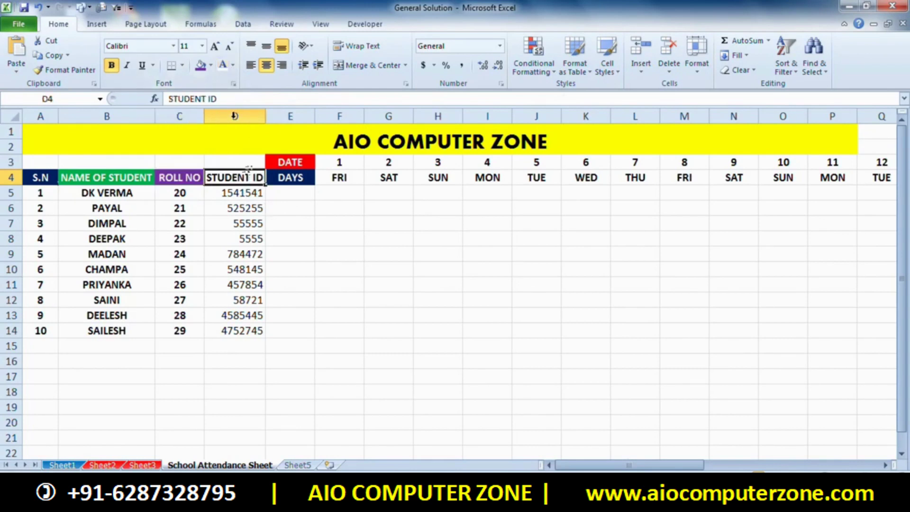
left_click(212, 66)
left_click(214, 162)
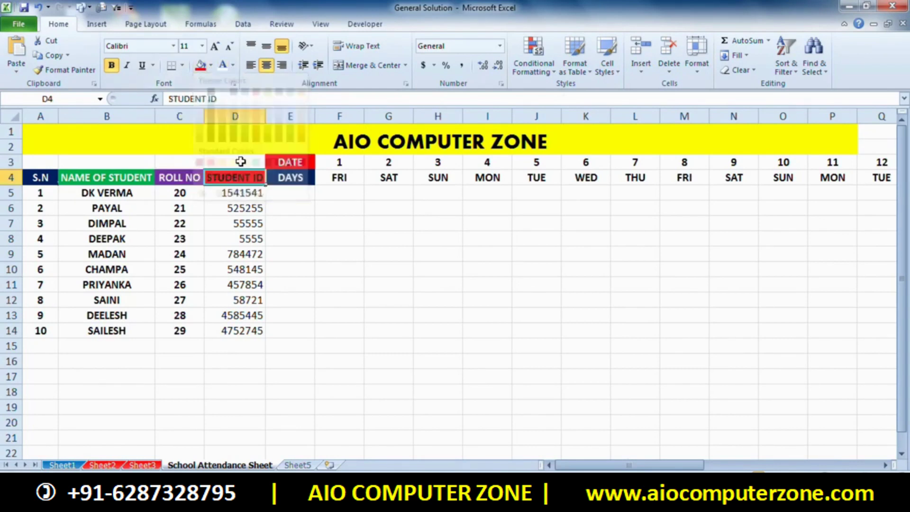
left_click(316, 271)
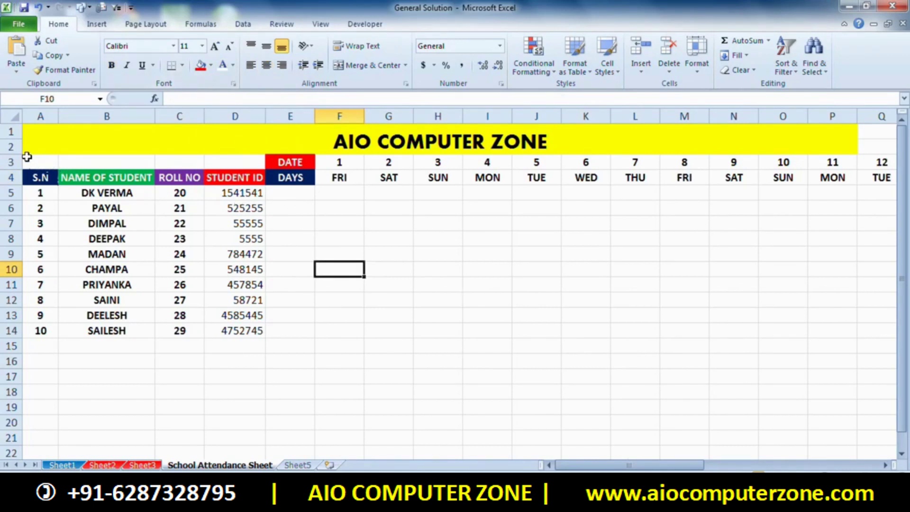
- Clear the row 3 entries, then undo to restore the DATE row
left_click(25, 152)
left_click(40, 162)
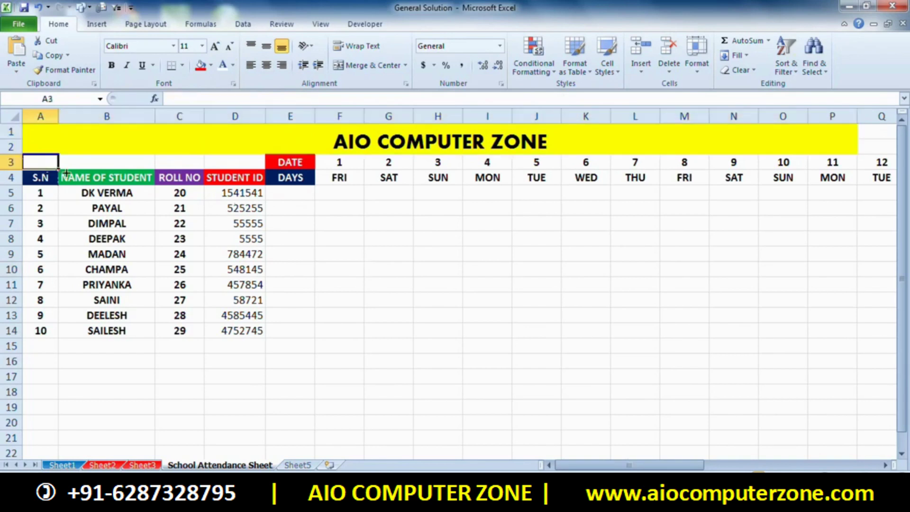
key("shift+Right")
key("shift+Right")
key("shift+Right")
key("shift+Right")
key("shift+Right")
key("shift+Right")
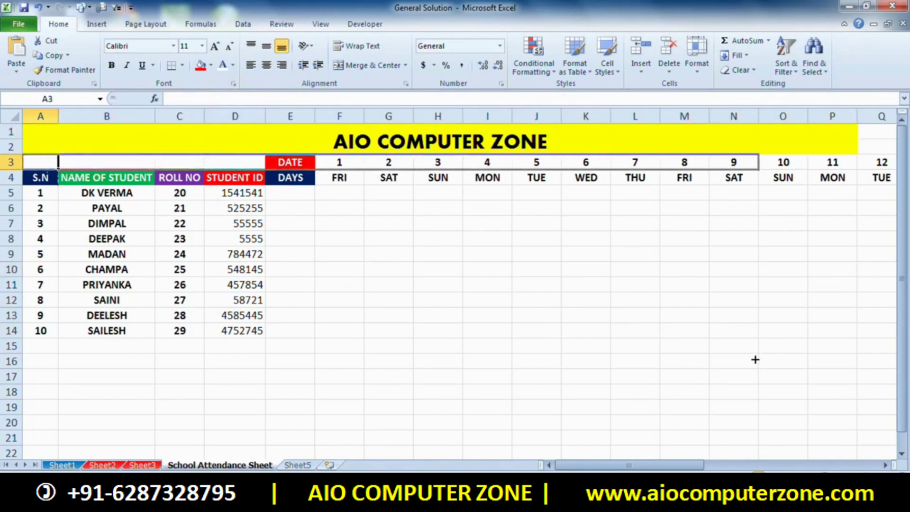
key("Delete")
left_click(552, 306)
key("ctrl+z")
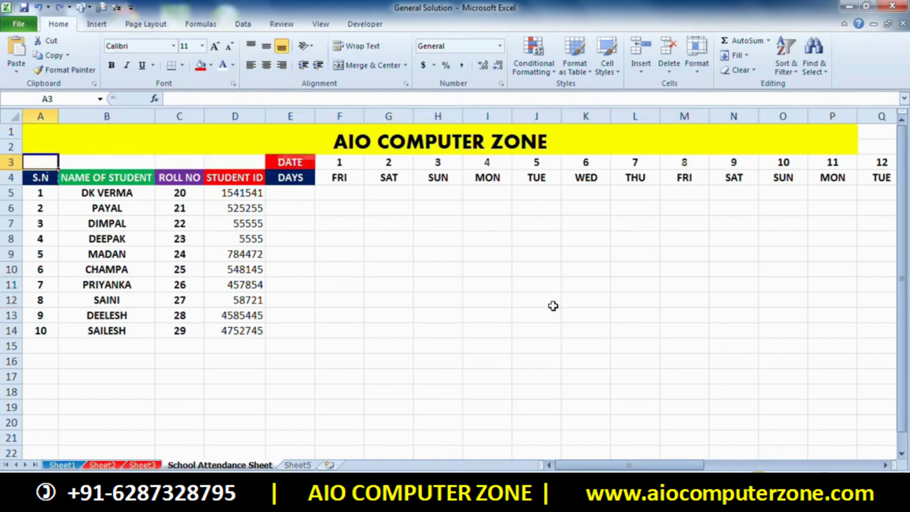
left_click(554, 305)
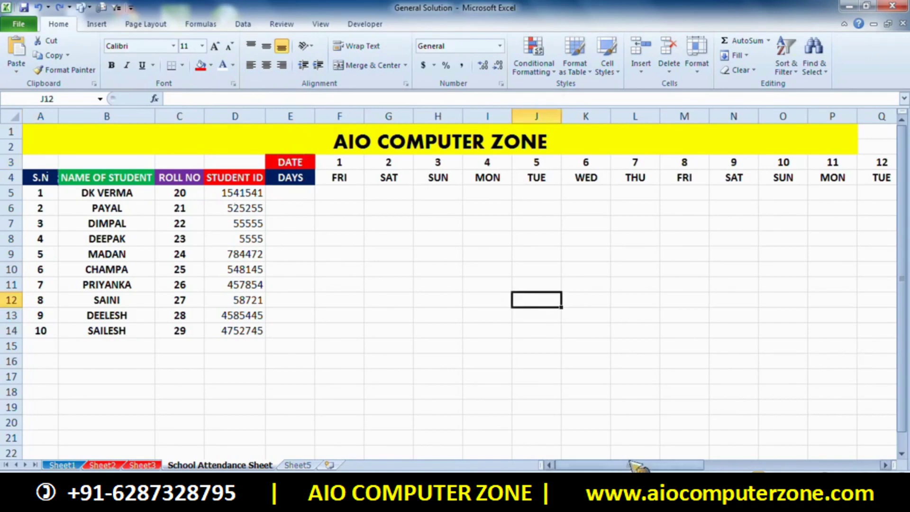
left_click_drag(625, 464, 626, 462)
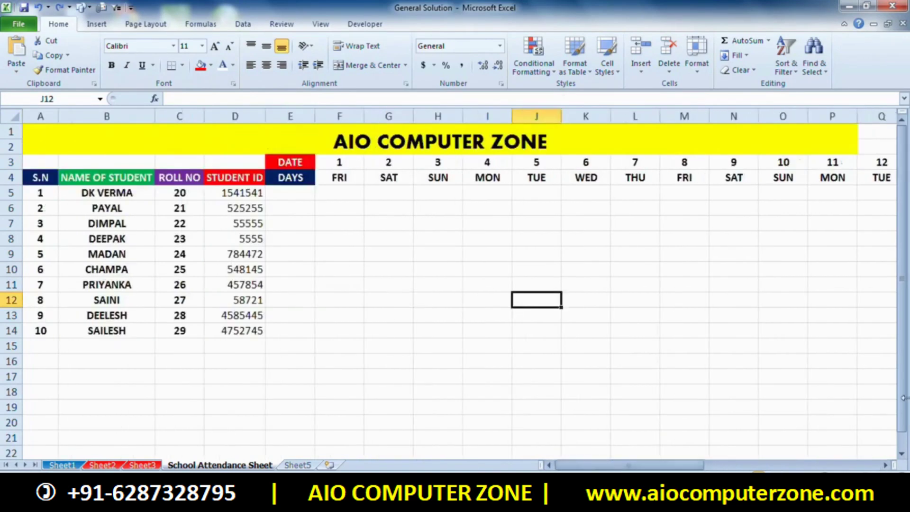
- Apply All Borders to the student section of the attendance grid (A3:Q19)
mouse_move(879, 400)
left_mouse_down()
mouse_move(510, 308)
mouse_move(29, 163)
left_mouse_up()
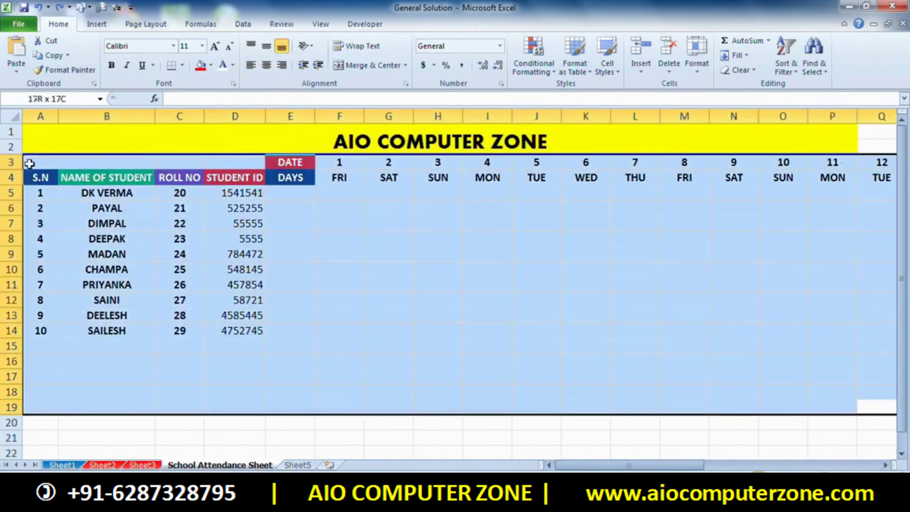
left_click(183, 65)
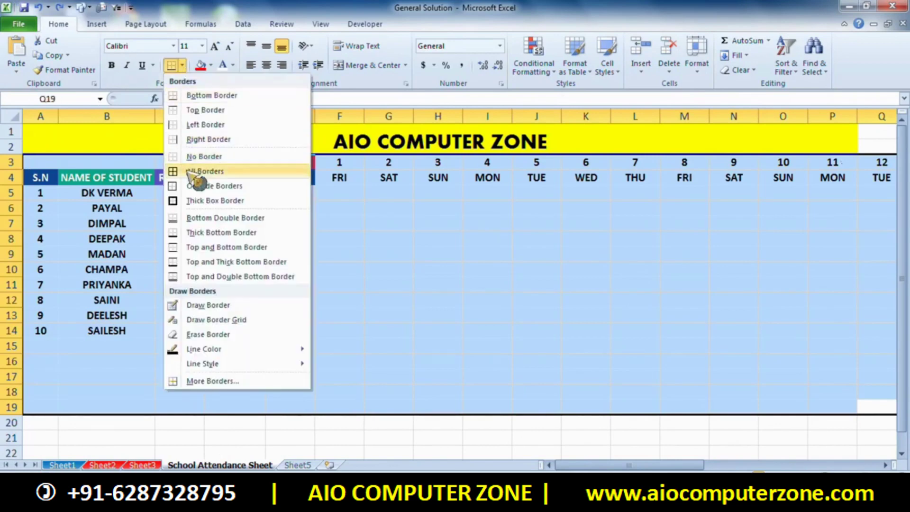
left_click(203, 171)
scroll(242, 209, "right", 3)
left_click(533, 288)
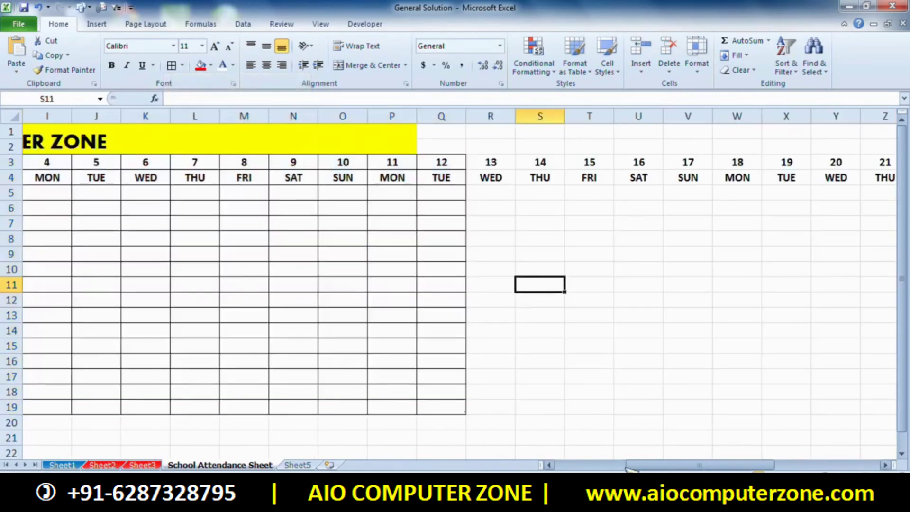
left_click_drag(629, 470, 567, 467)
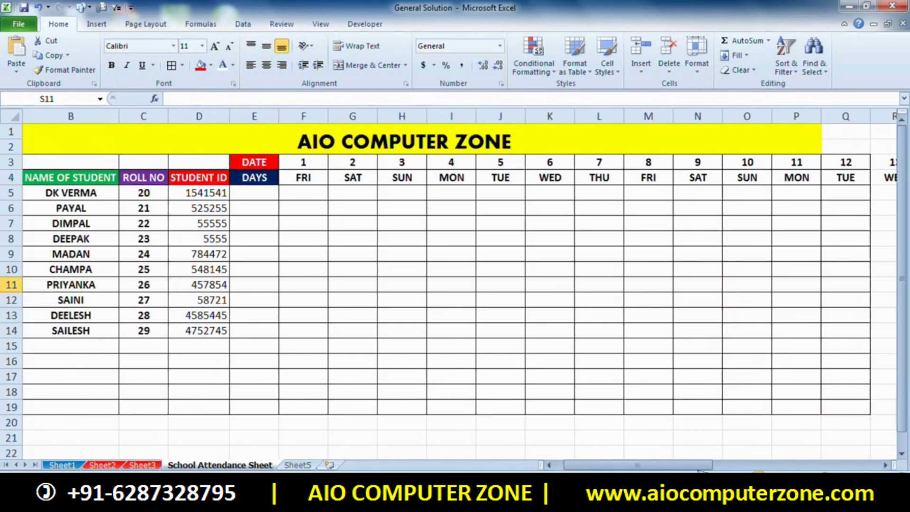
left_click_drag(702, 469, 657, 469)
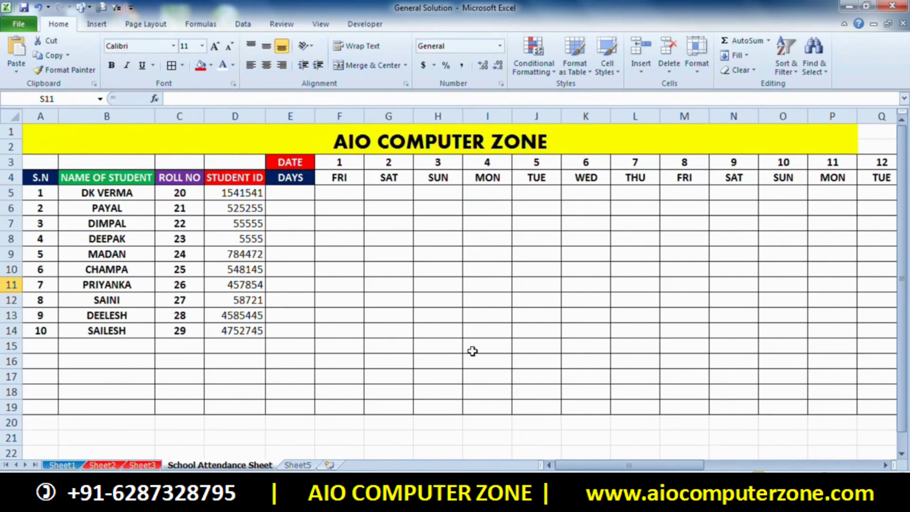
- Apply All Borders to the next block of date columns
scroll(471, 375, "down", 3)
left_click_drag(226, 300, 473, 409)
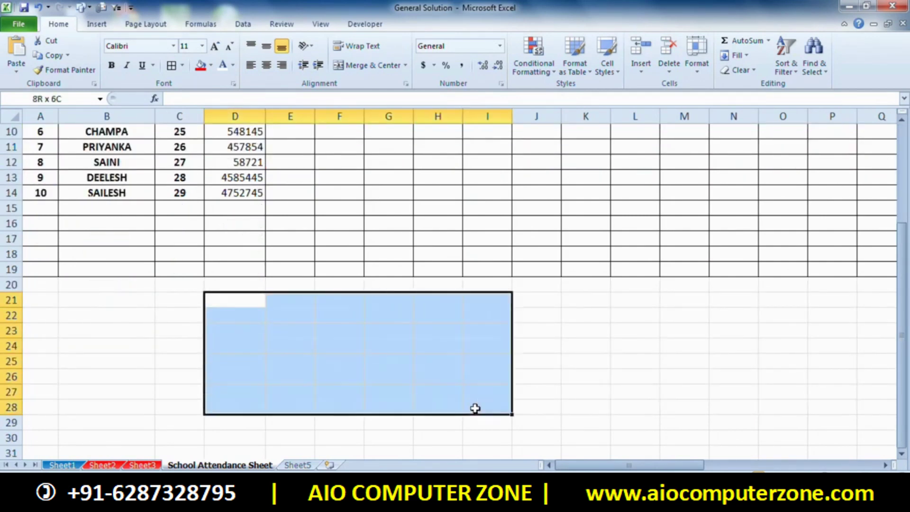
left_click(182, 65)
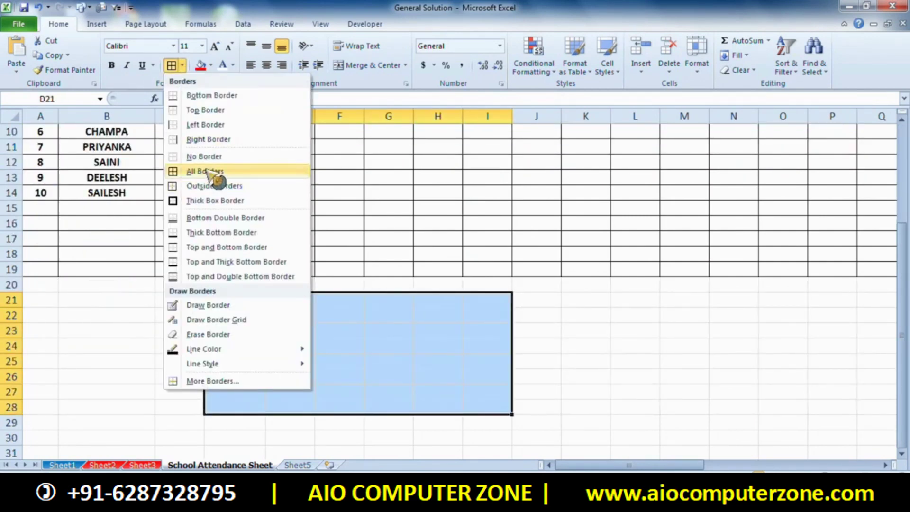
left_click(182, 175)
scroll(630, 401, "up", 3)
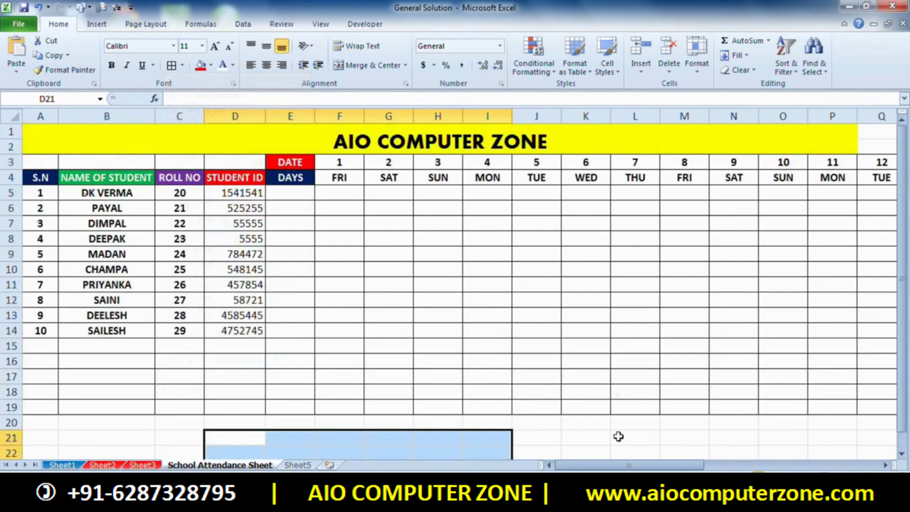
left_click(618, 438)
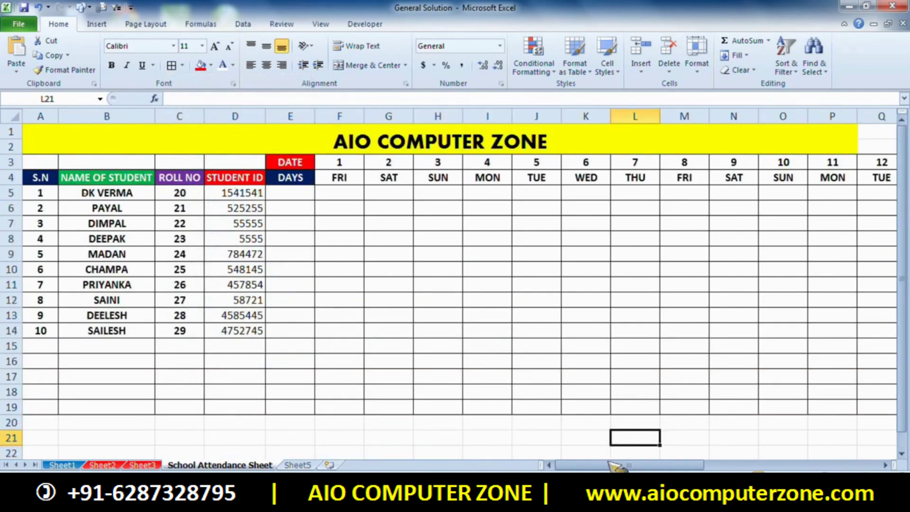
- Apply All Borders to the days 13–26 block and the days 27–31 block
left_click_drag(610, 465, 723, 464)
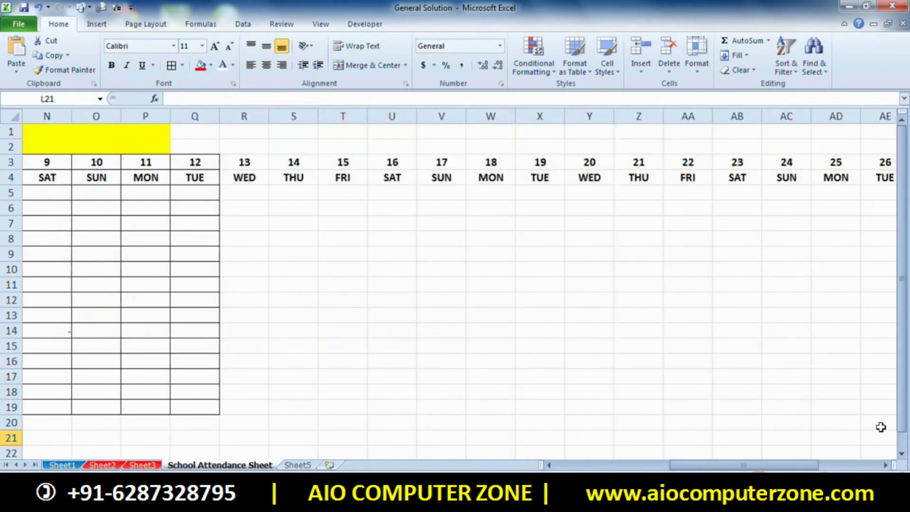
mouse_move(881, 423)
left_mouse_down()
mouse_move(287, 156)
mouse_move(244, 158)
left_mouse_up()
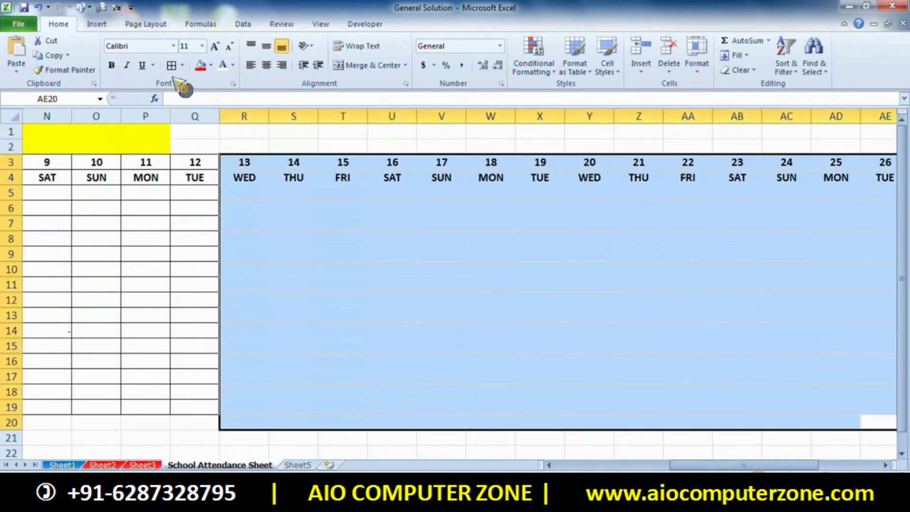
left_click(182, 65)
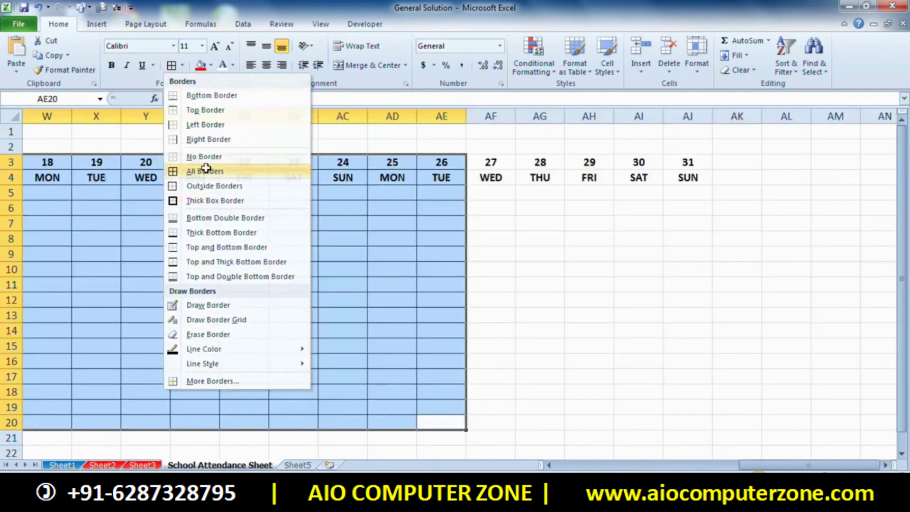
left_click(209, 171)
left_click(536, 360)
left_click_drag(834, 423, 474, 162)
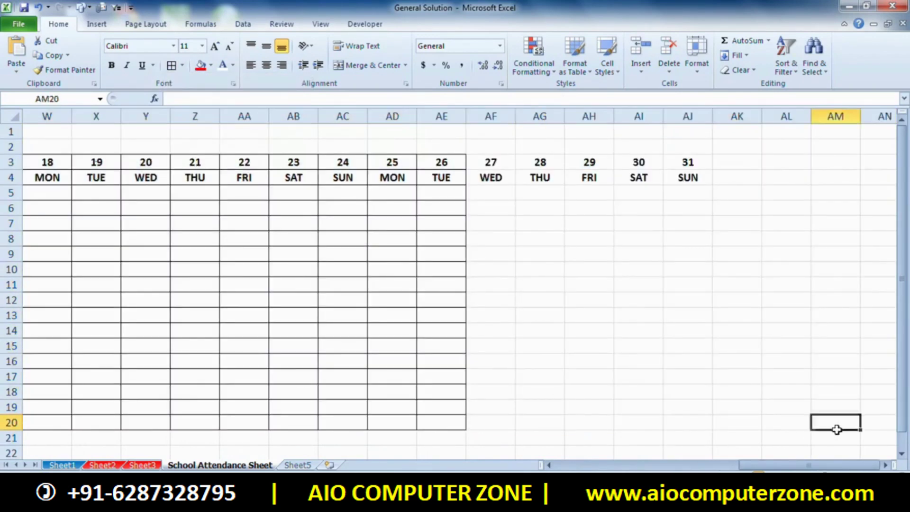
left_click(172, 65)
left_click(589, 254)
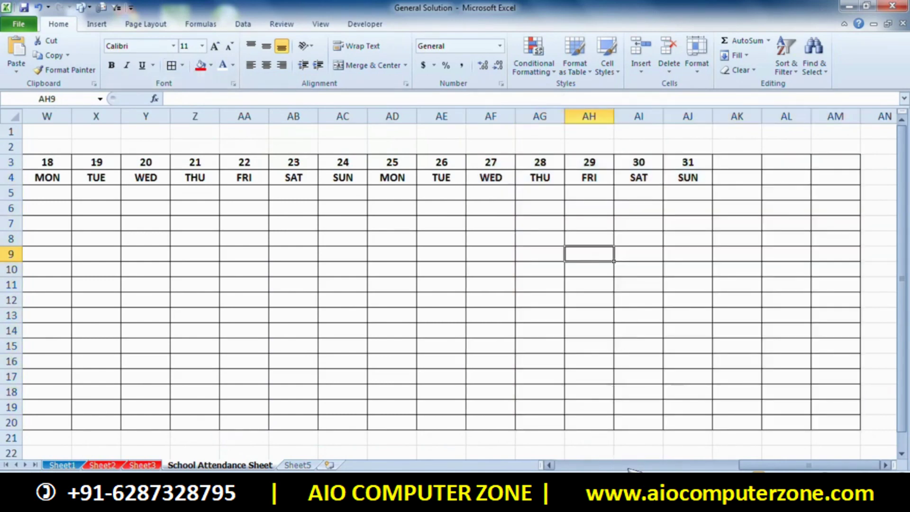
left_click_drag(768, 467, 521, 456)
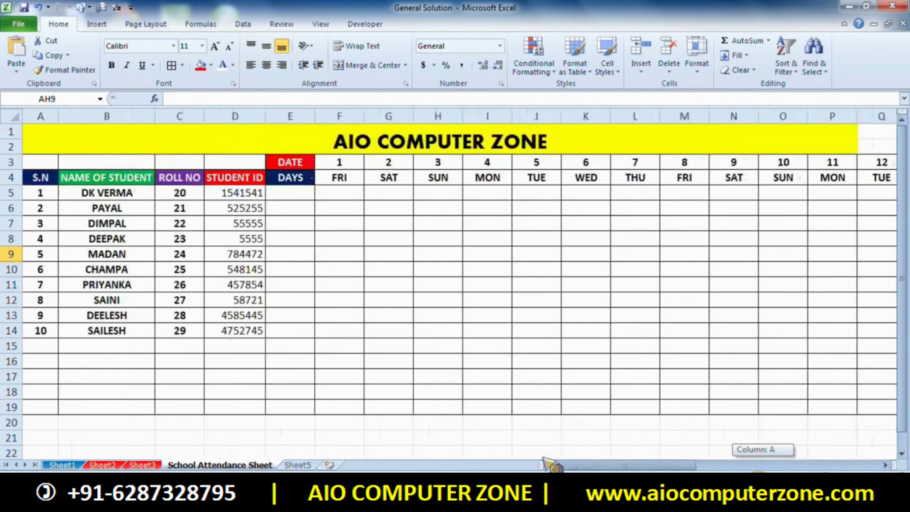
- Fill the weekday-name row F4:AJ4 with yellow
double_click(289, 195)
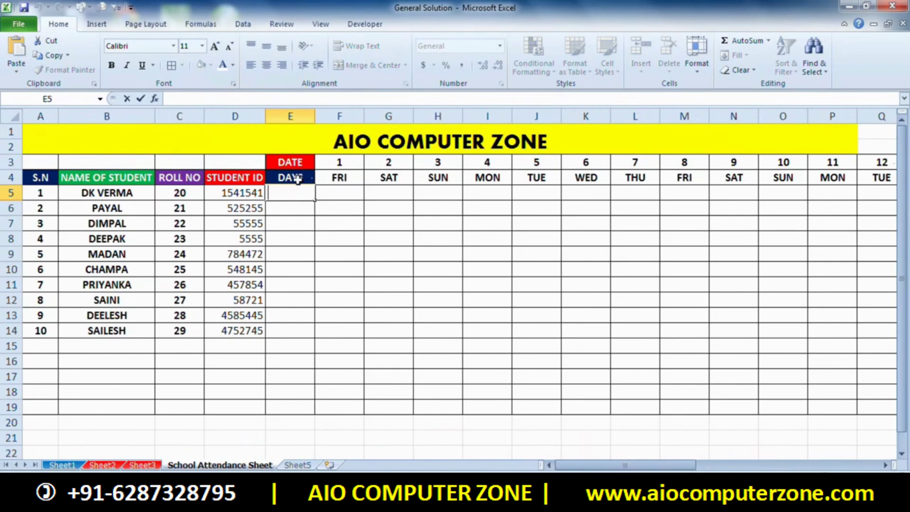
left_click(339, 192)
left_click(299, 178)
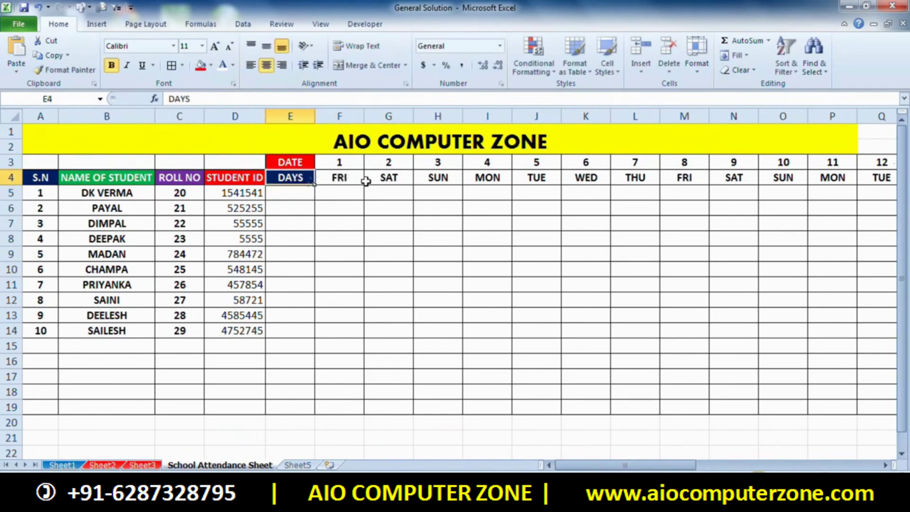
left_click(350, 176)
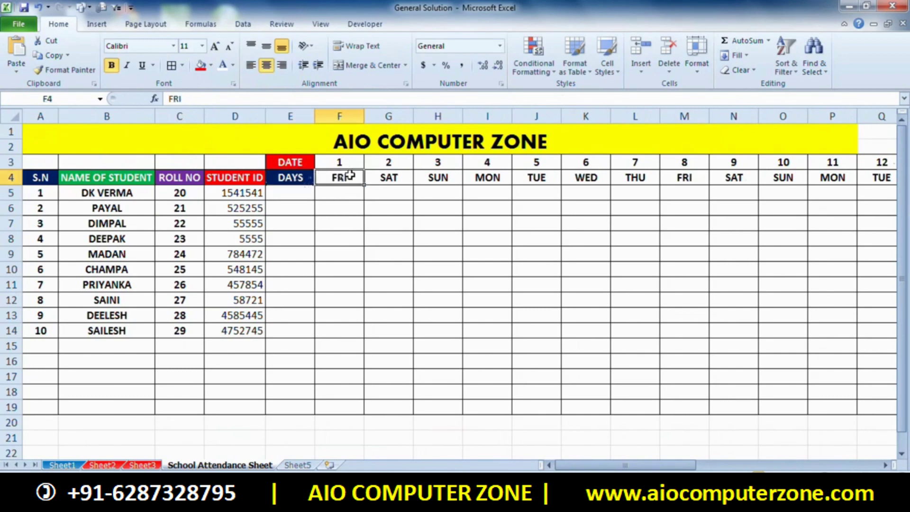
left_click_drag(350, 176, 325, 175)
left_click(332, 176)
mouse_move(328, 176)
left_mouse_down()
mouse_move(901, 179)
mouse_move(807, 179)
left_mouse_up()
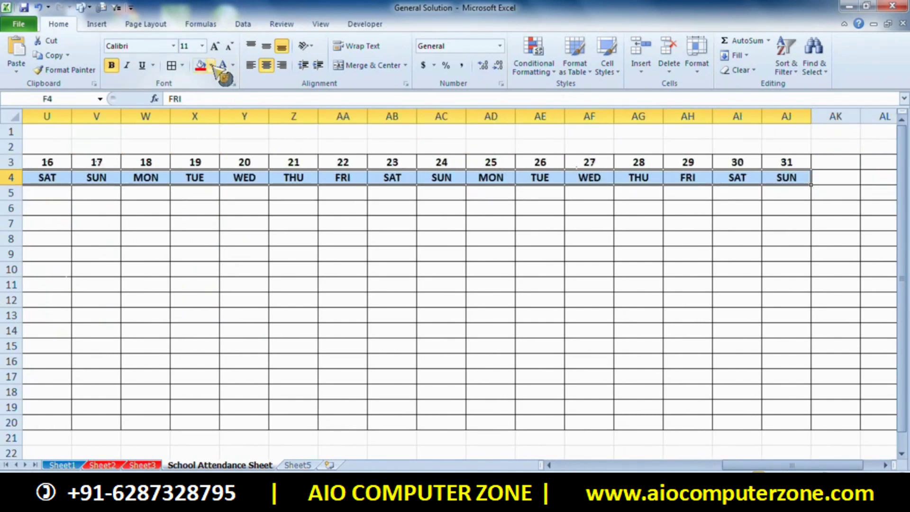
left_click(211, 65)
left_click(238, 164)
left_click_drag(792, 465, 652, 467)
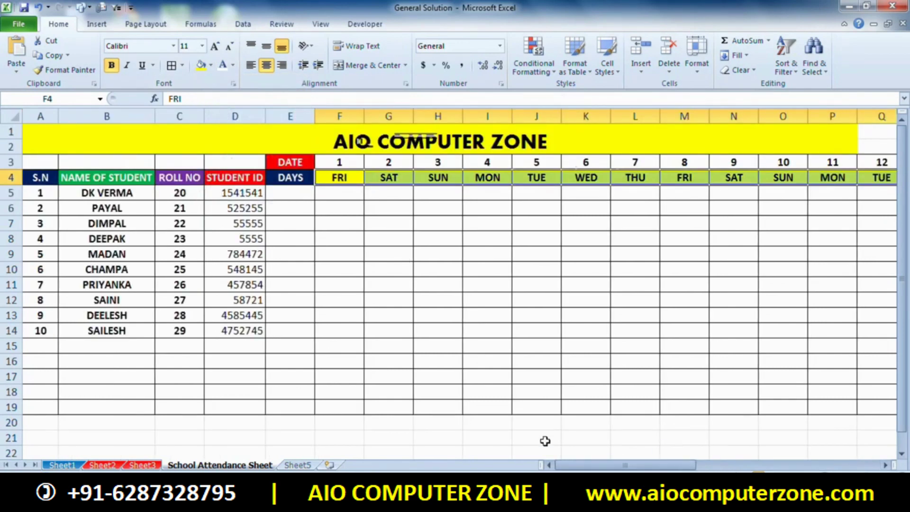
left_click(545, 438)
- Fill the date-number row F3:AJ3 with red
left_click_drag(334, 163, 900, 163)
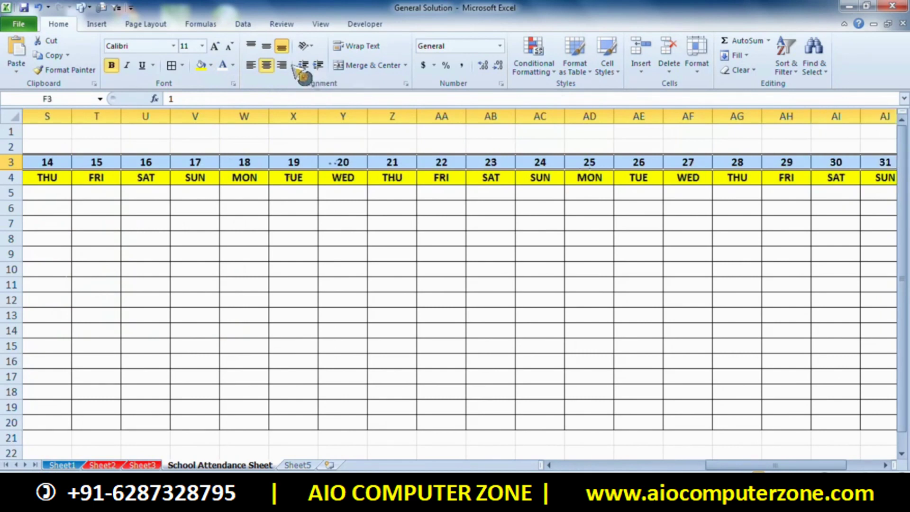
left_click(211, 65)
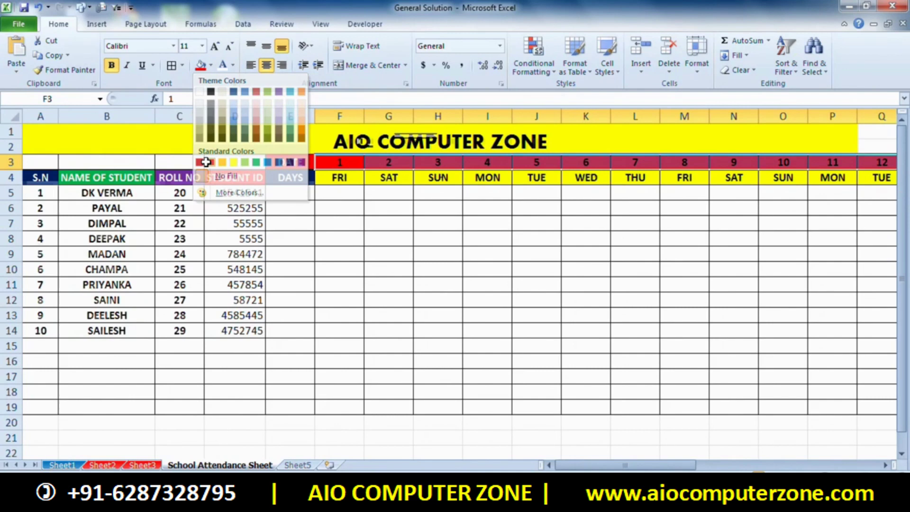
left_click(206, 162)
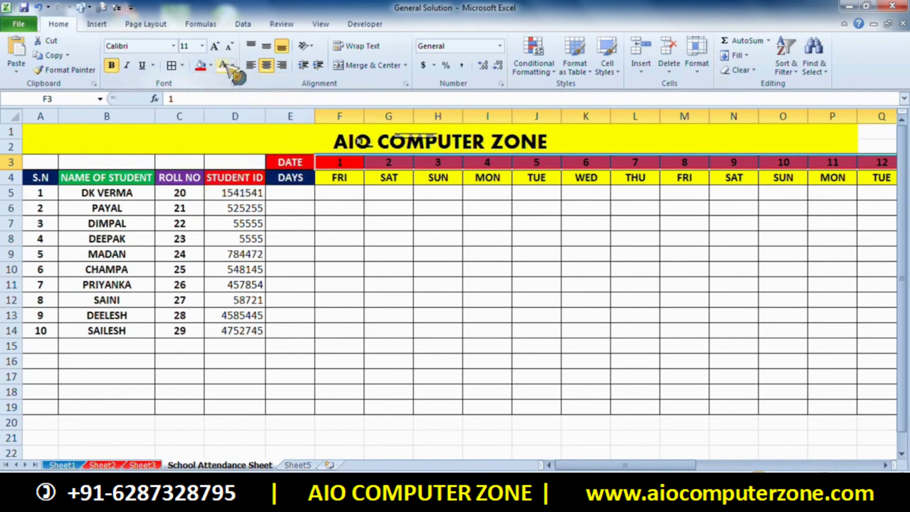
left_click(514, 316)
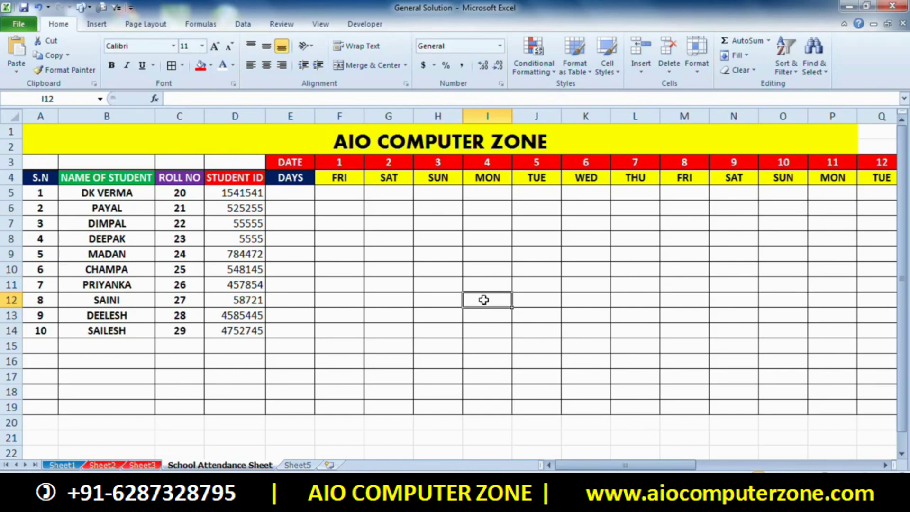
- Enter P for all ten students under day 1 and copy those marks
left_click(300, 195)
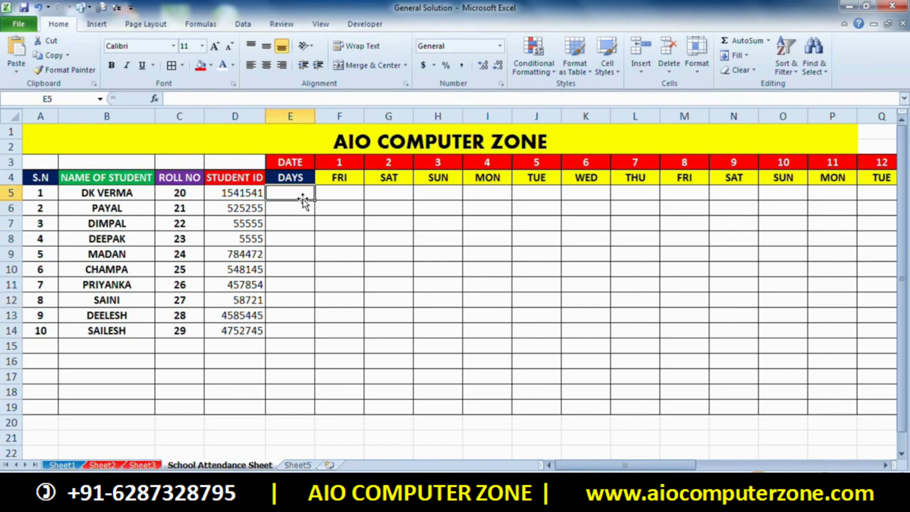
left_click(330, 197)
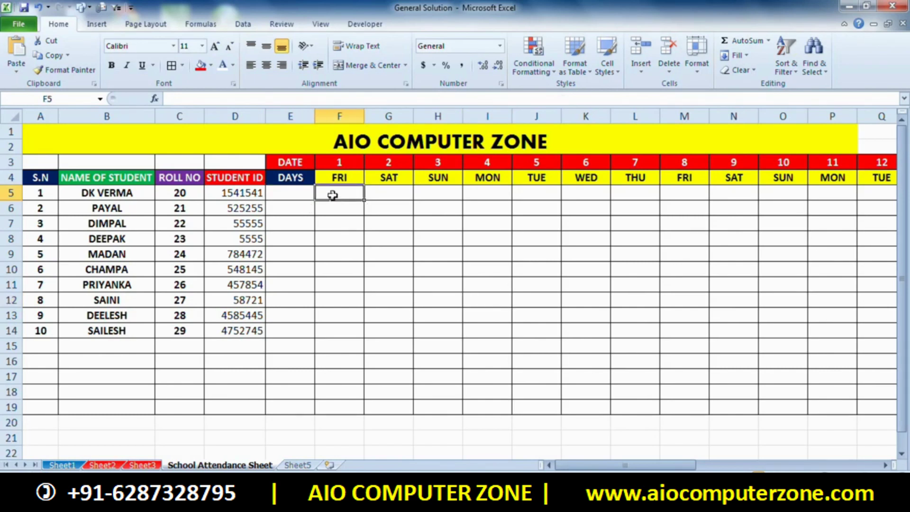
type("P")
key("Return")
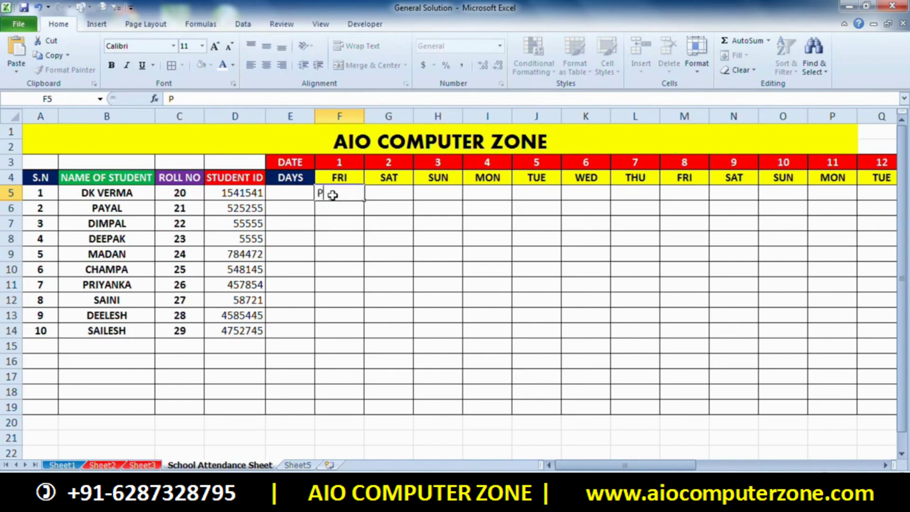
type("P ")
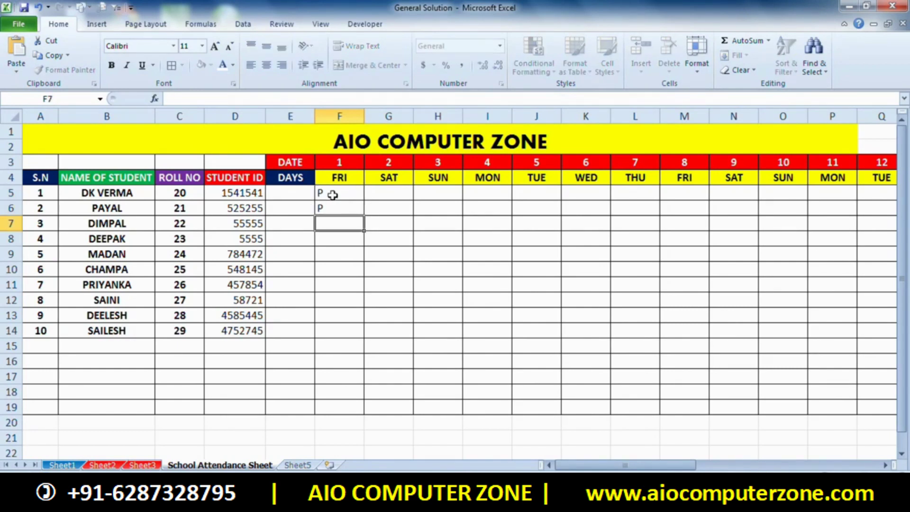
type("P P P P P P P")
key("Return")
type("P")
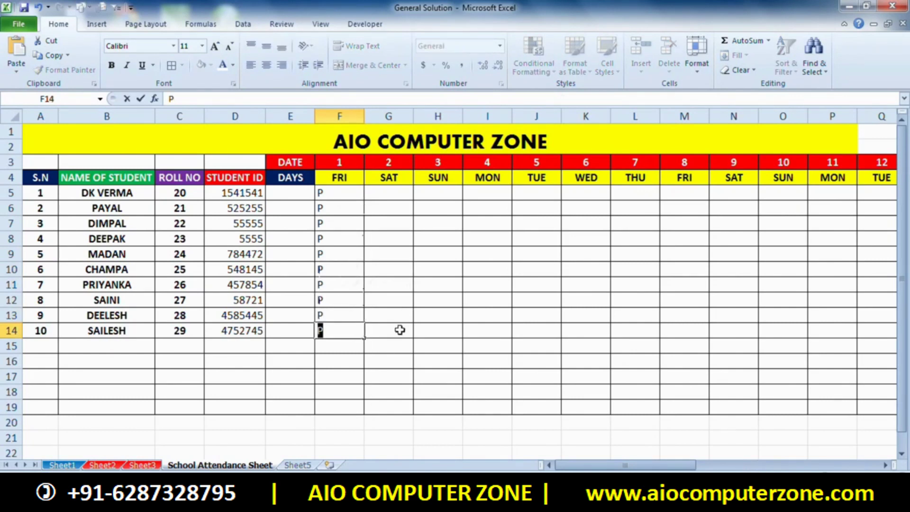
left_click(367, 331)
left_click_drag(334, 330, 327, 198)
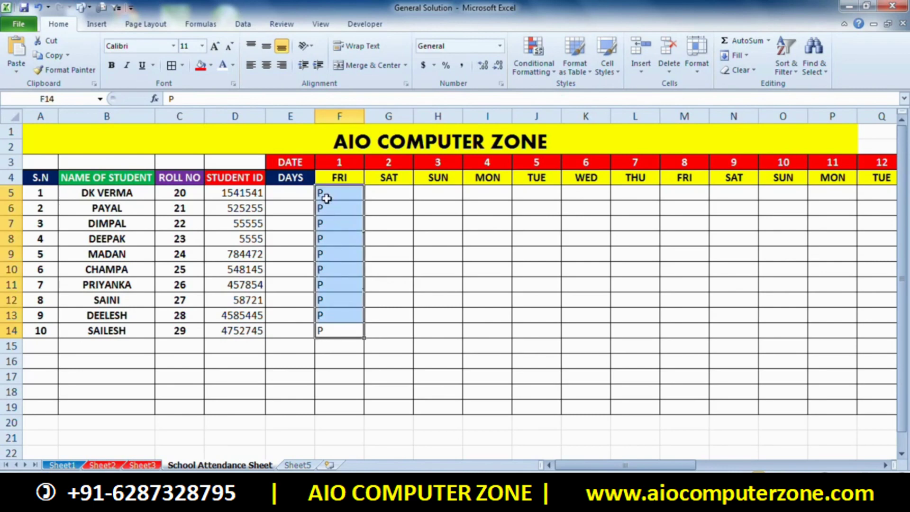
key("ctrl+c")
- Paste the P marks into the day 4, 6, 8, 11 and 13 columns
left_click_drag(481, 194, 493, 332)
key("ctrl+v")
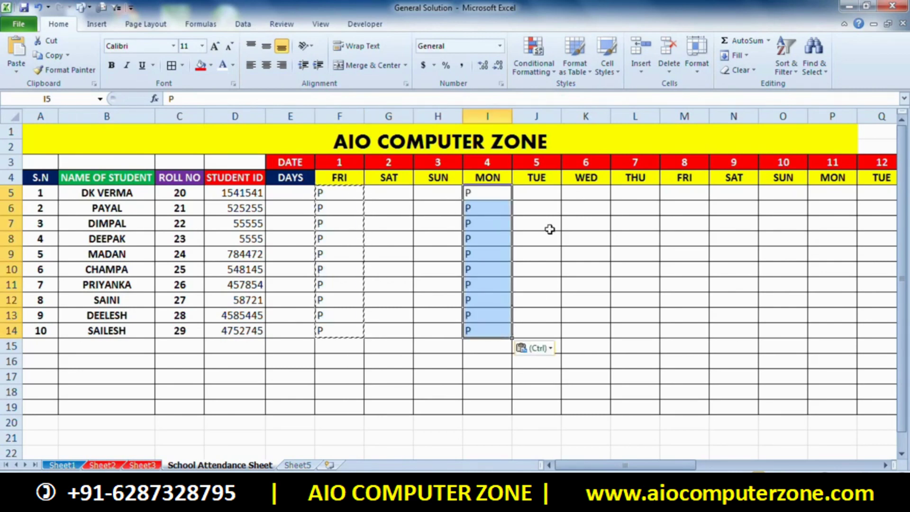
left_click_drag(581, 194, 604, 330)
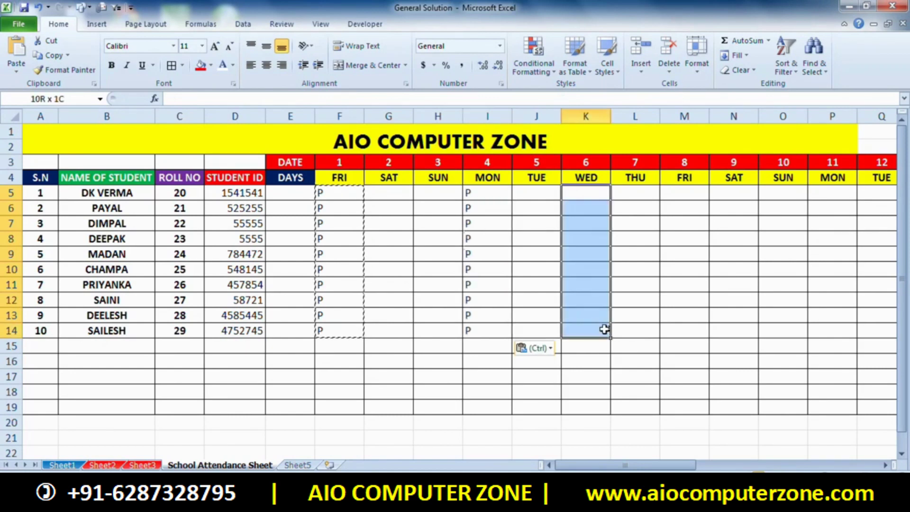
key("ctrl+v")
left_click_drag(697, 194, 698, 335)
key("ctrl+v")
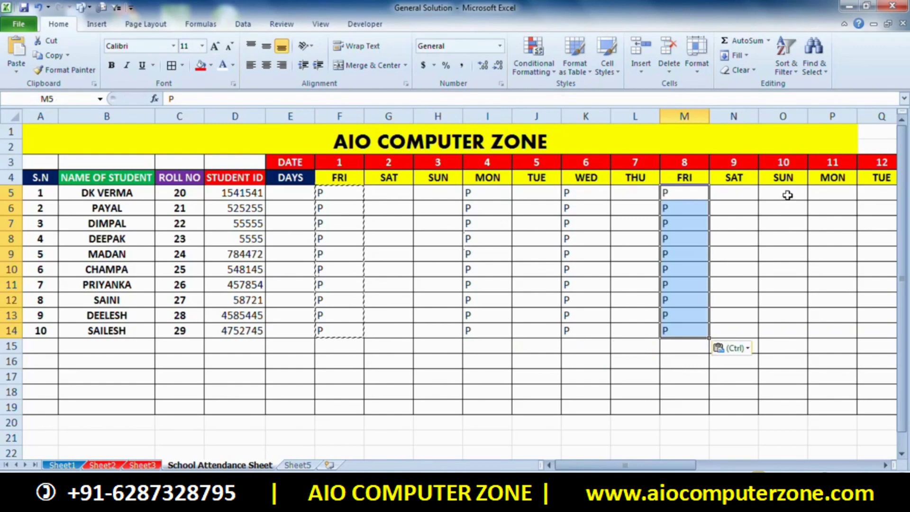
left_click(785, 195)
left_click_drag(788, 203, 815, 309)
left_click_drag(829, 192, 825, 332)
key("ctrl+v")
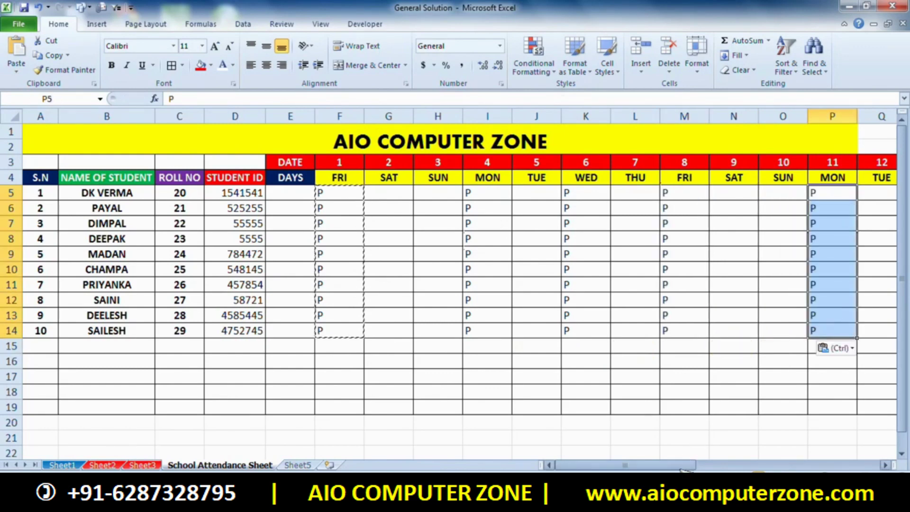
left_click_drag(684, 466, 769, 468)
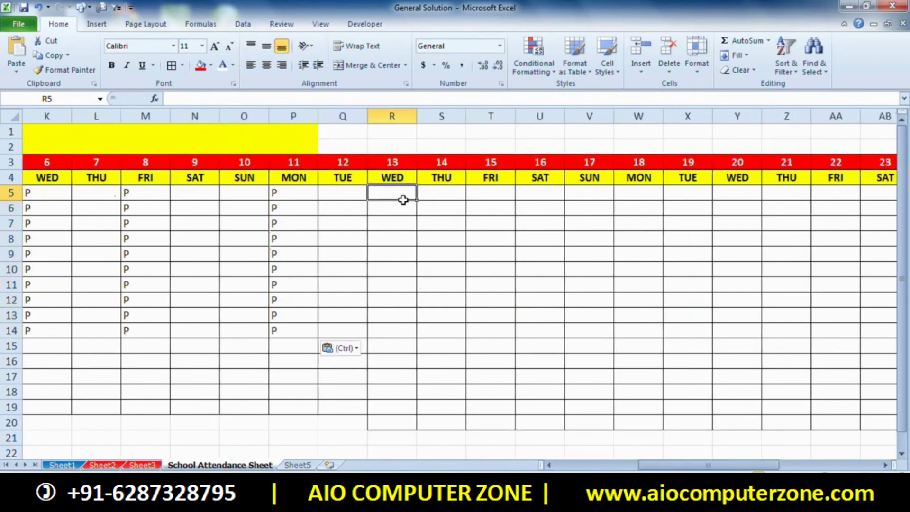
left_click_drag(404, 197, 414, 338)
key("ctrl+v")
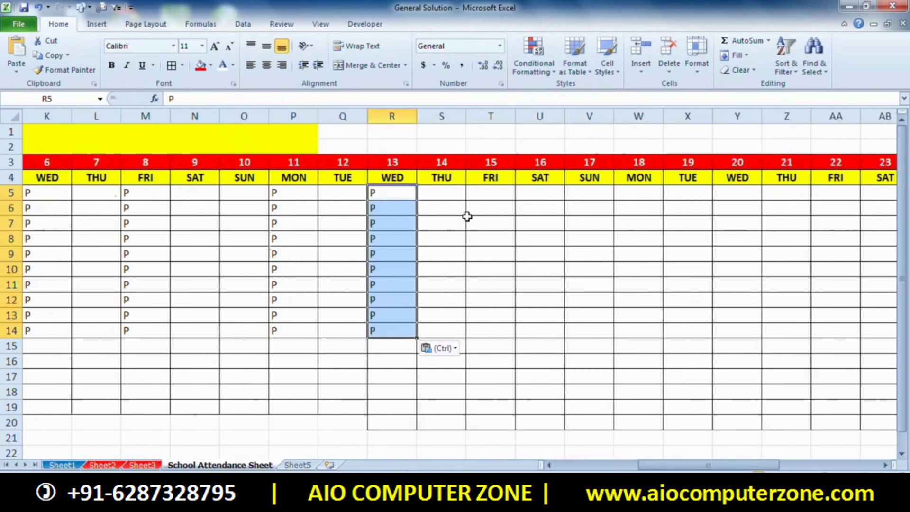
- Paste the P marks into days 15, 16, 18, 20 and 22, undoing a misplaced paste
left_click_drag(489, 192, 491, 335)
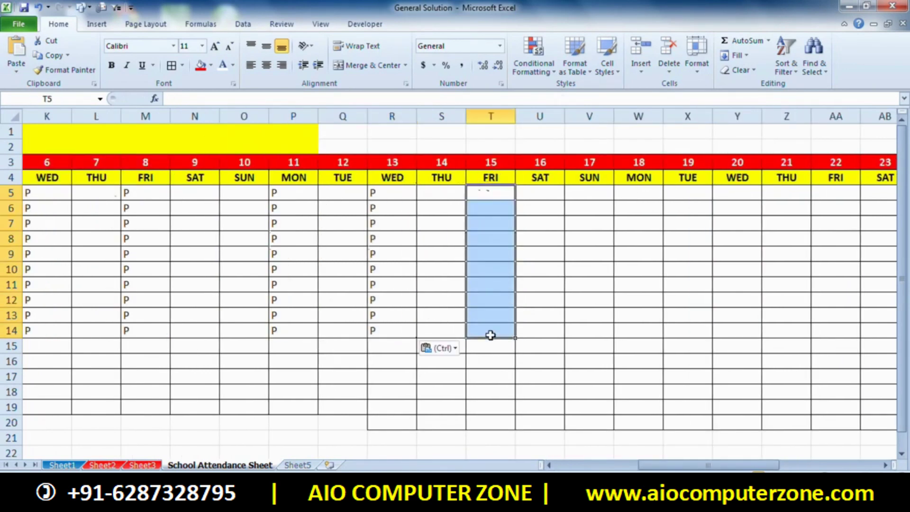
key("ctrl+v")
left_click_drag(562, 190, 544, 331)
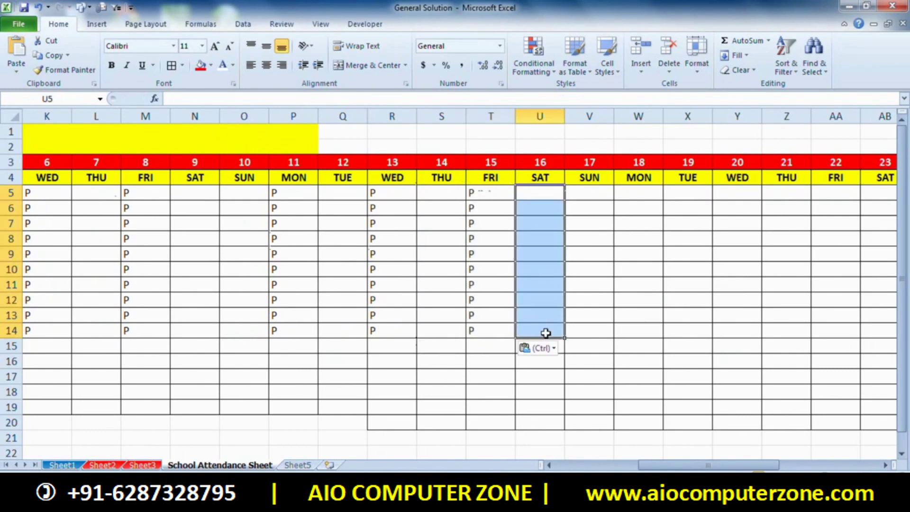
key("ctrl+v")
left_click_drag(635, 192, 646, 330)
key("ctrl+v")
left_click_drag(740, 190, 745, 327)
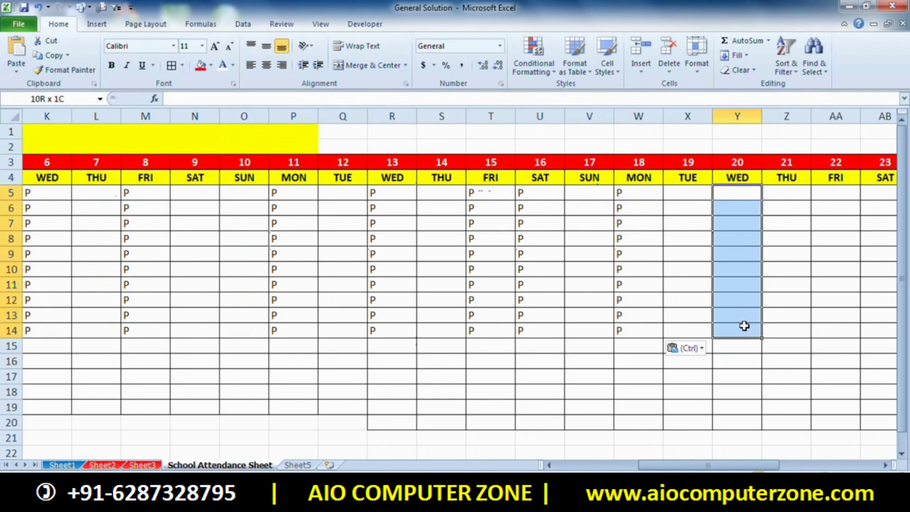
key("ctrl+v")
left_click_drag(742, 465, 810, 465)
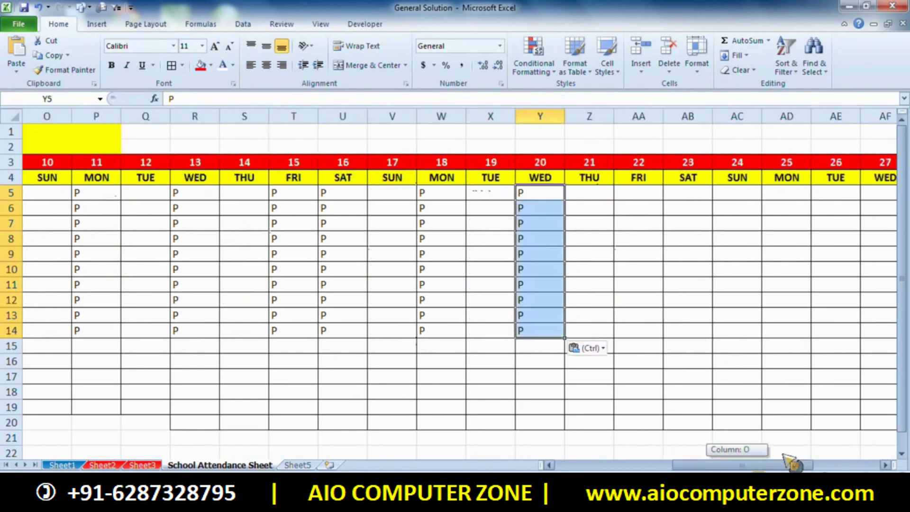
mouse_move(451, 180)
left_mouse_down()
mouse_move(455, 337)
mouse_move(465, 323)
left_mouse_up()
key("ctrl+v")
mouse_move(506, 193)
left_mouse_down()
mouse_move(506, 327)
mouse_move(515, 340)
left_mouse_up()
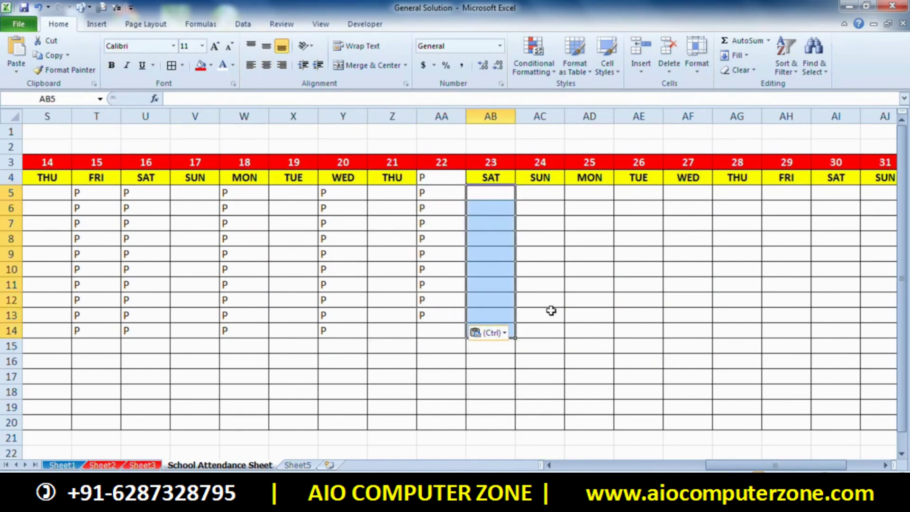
key("ctrl+z")
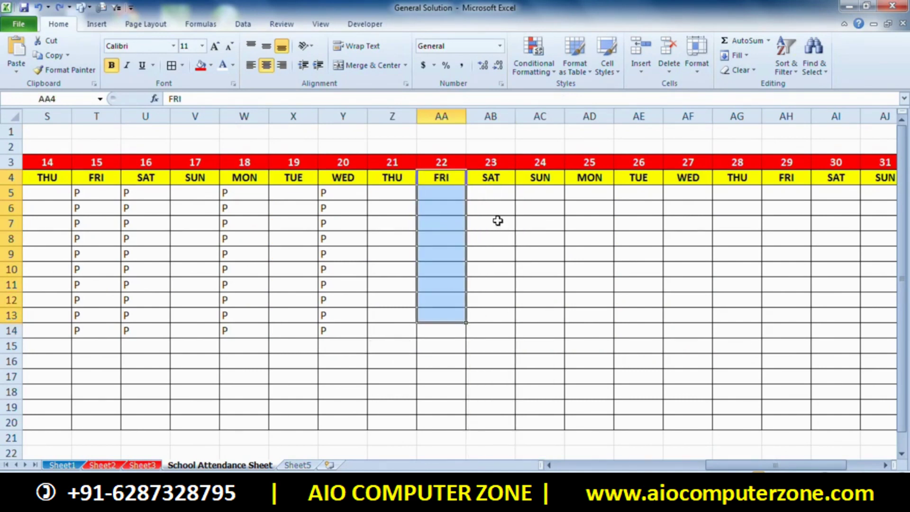
left_click_drag(441, 193, 446, 327)
key("ctrl+v")
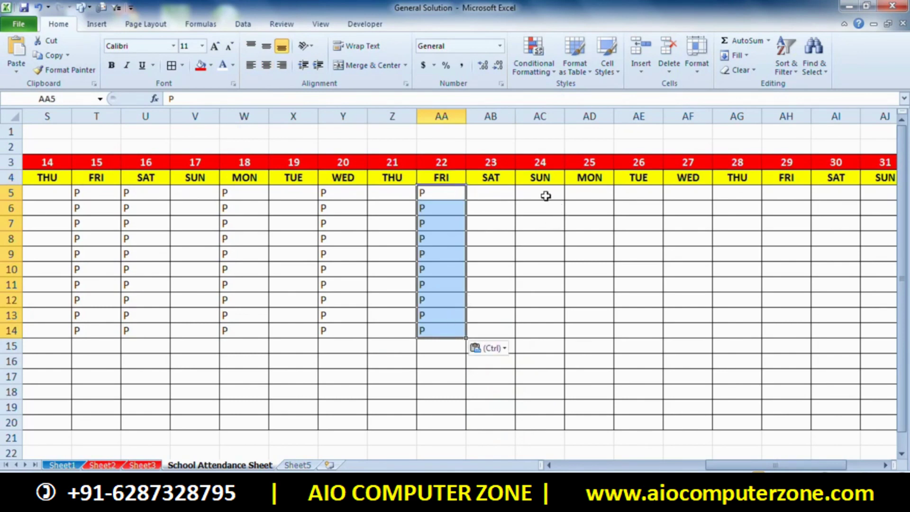
- Paste the P marks into the day 24, 26, 28 and 30 columns
left_click_drag(546, 196, 550, 331)
key("ctrl+v")
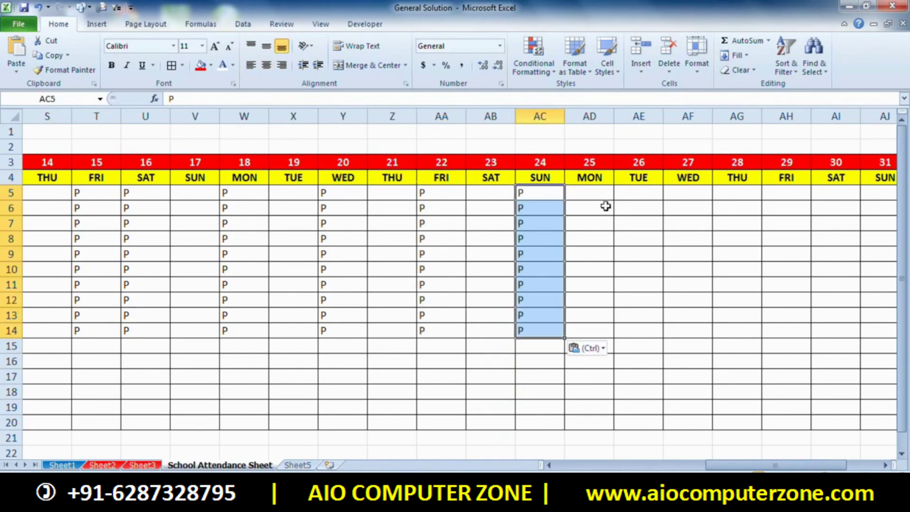
left_click_drag(629, 192, 642, 328)
key("ctrl+v")
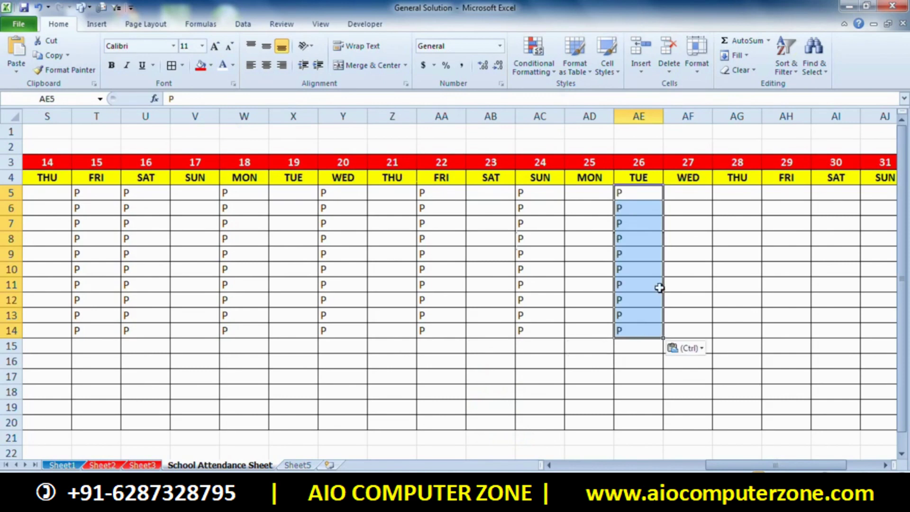
left_click_drag(727, 193, 738, 327)
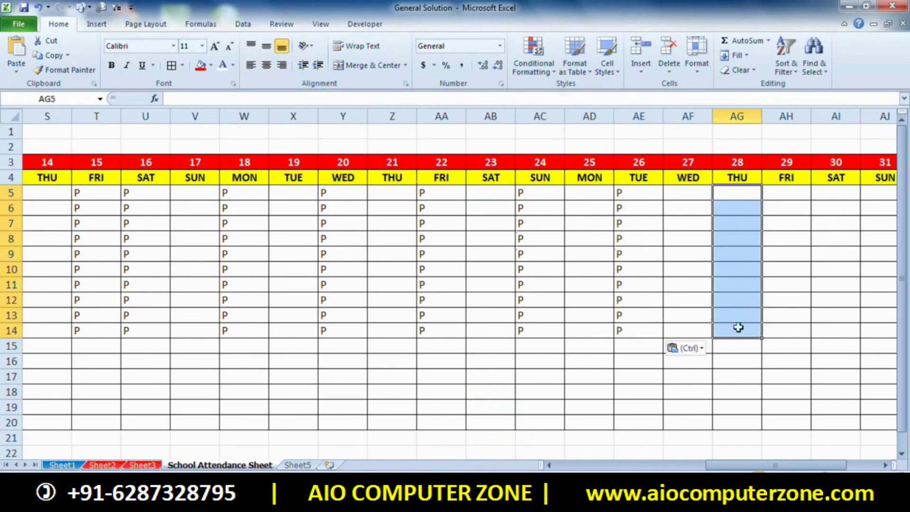
key("ctrl+v")
mouse_move(820, 192)
left_mouse_down()
mouse_move(836, 240)
mouse_move(835, 331)
left_mouse_up()
key("ctrl+v")
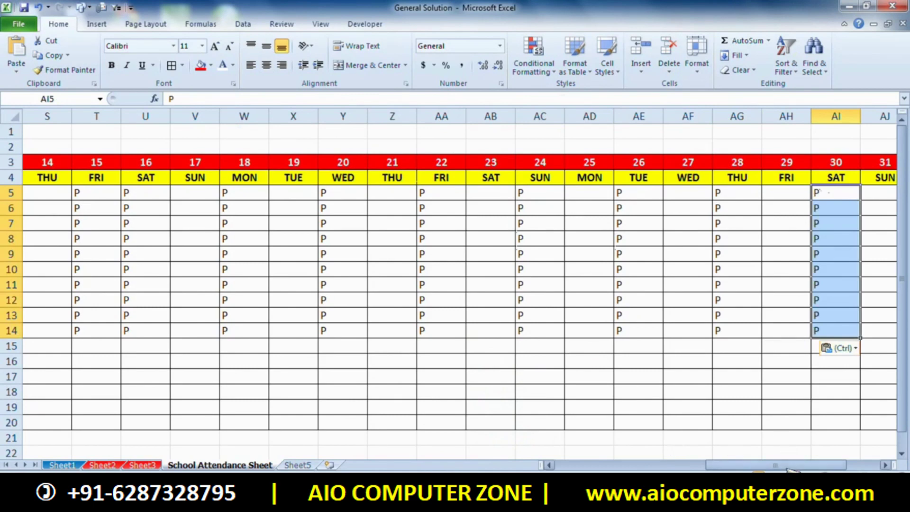
left_click_drag(787, 465, 820, 466)
left_click(686, 194)
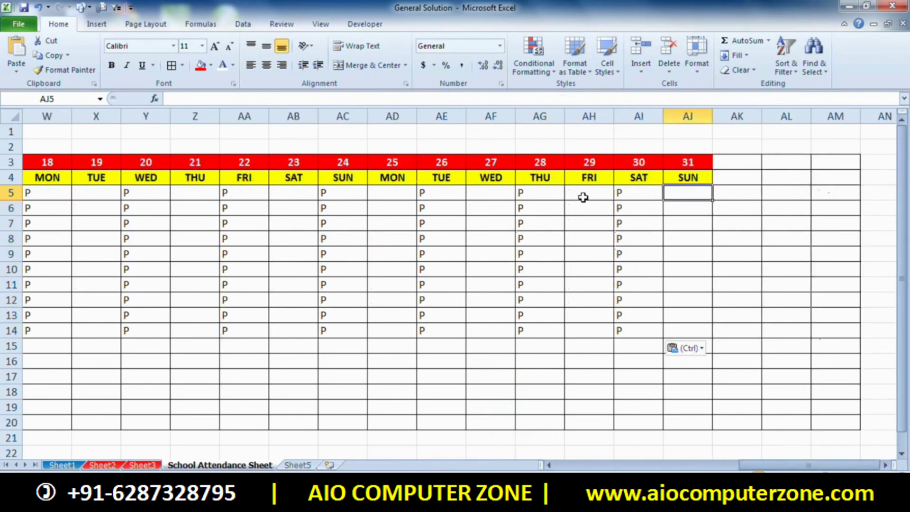
- Enter A for all ten students under day 31, correcting the mistyped AA entry
left_click(577, 197)
double_click(675, 194)
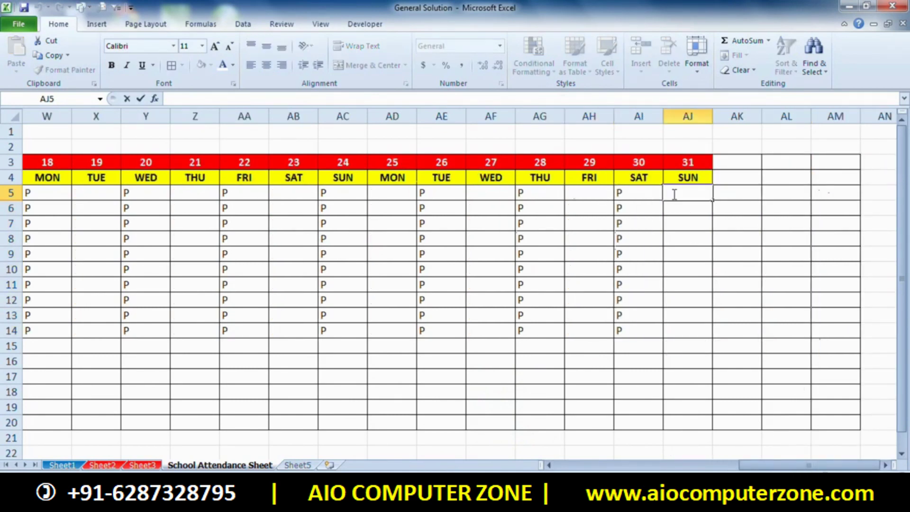
type("A A AA A ")
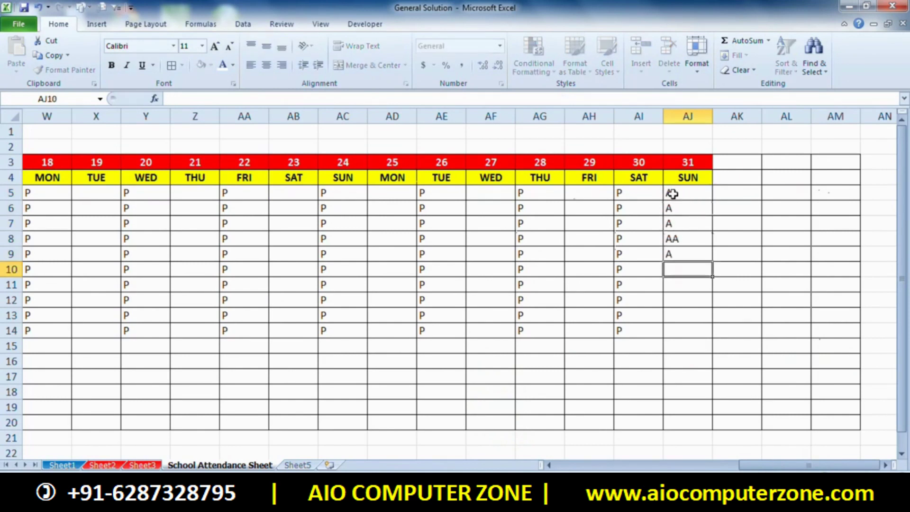
type("A")
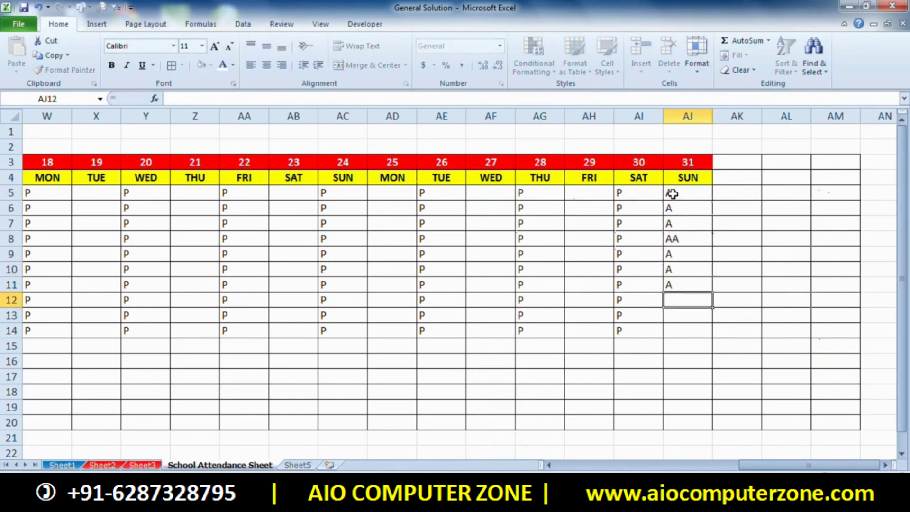
type(" A A A A")
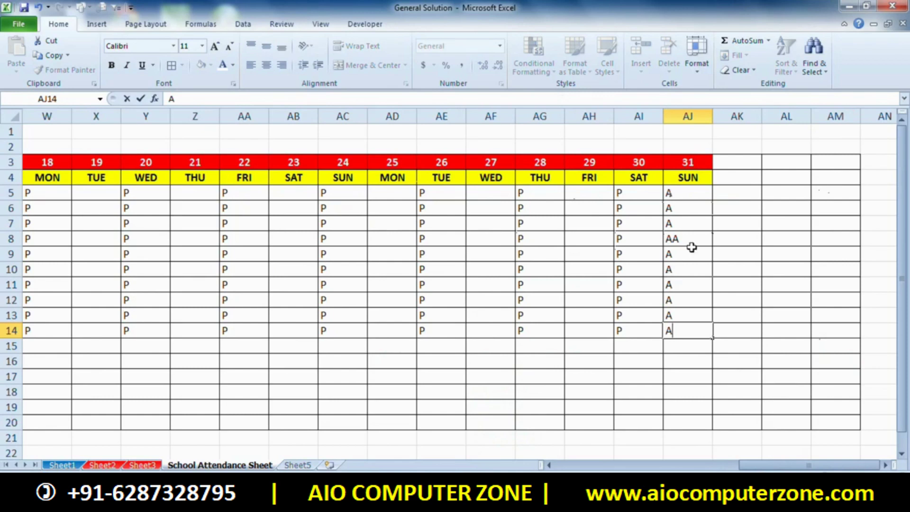
key("ctrl+Return")
left_click(691, 244)
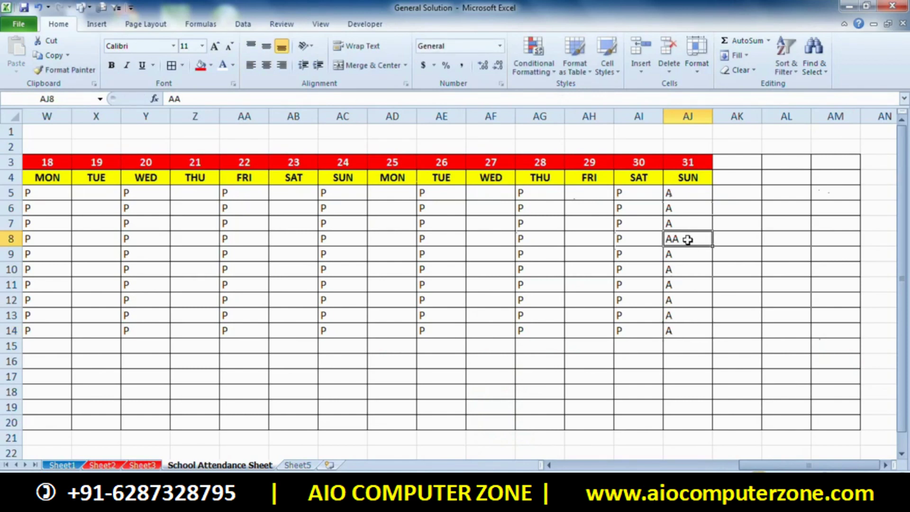
double_click(688, 240)
key("BackSpace")
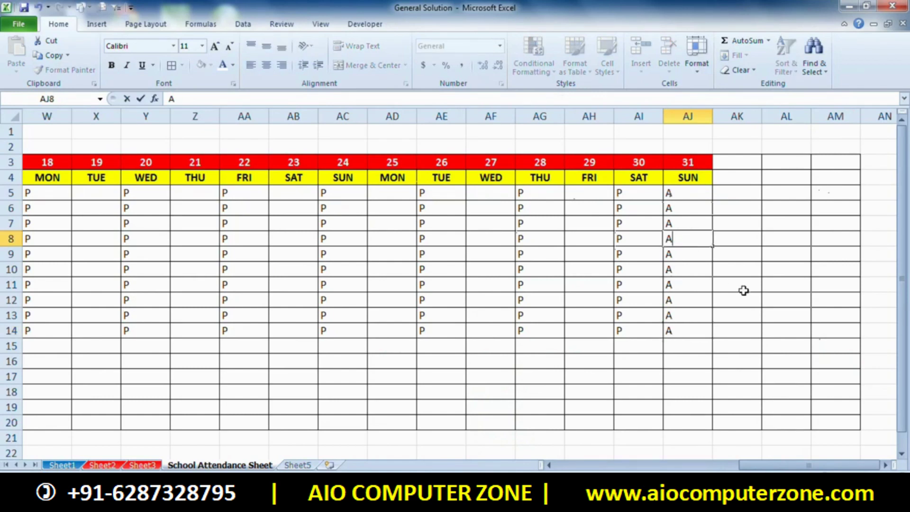
left_click(745, 288)
- Copy the day 31 A marks into the day 29 and day 25 columns
left_click_drag(688, 330, 666, 198)
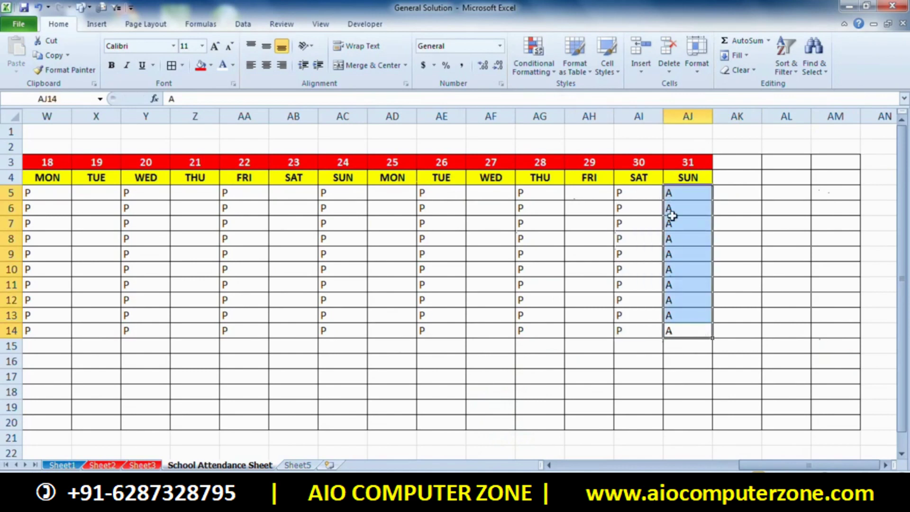
left_click(735, 341)
left_click_drag(703, 329, 674, 197)
key("ctrl+c")
left_click_drag(605, 197, 603, 329)
key("ctrl+v")
left_click_drag(377, 195, 407, 324)
key("ctrl+v")
left_click_drag(293, 193, 309, 309)
left_click(449, 328)
- Delete the A marks from AD5:AD14 (25 MON) and AJ5:AJ14 (31 SUN)
left_click_drag(392, 192, 392, 330)
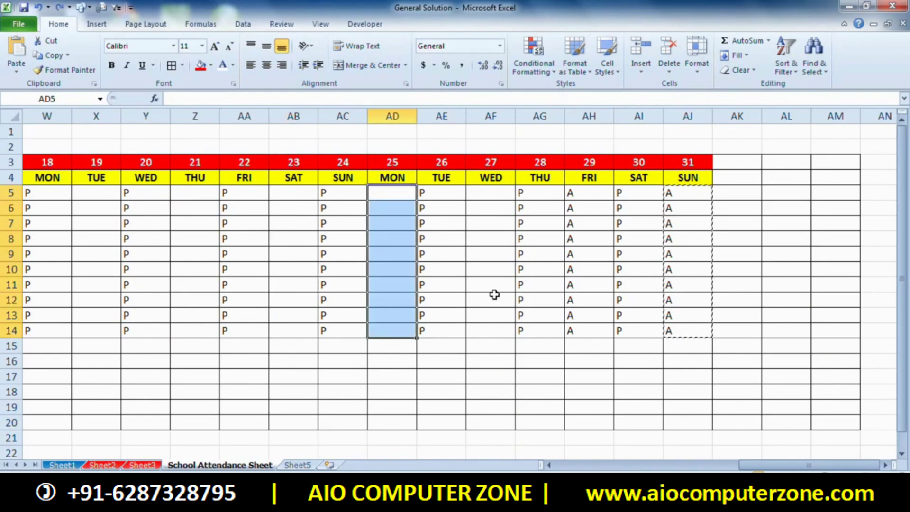
key("Delete")
left_click(758, 283)
left_click(696, 195)
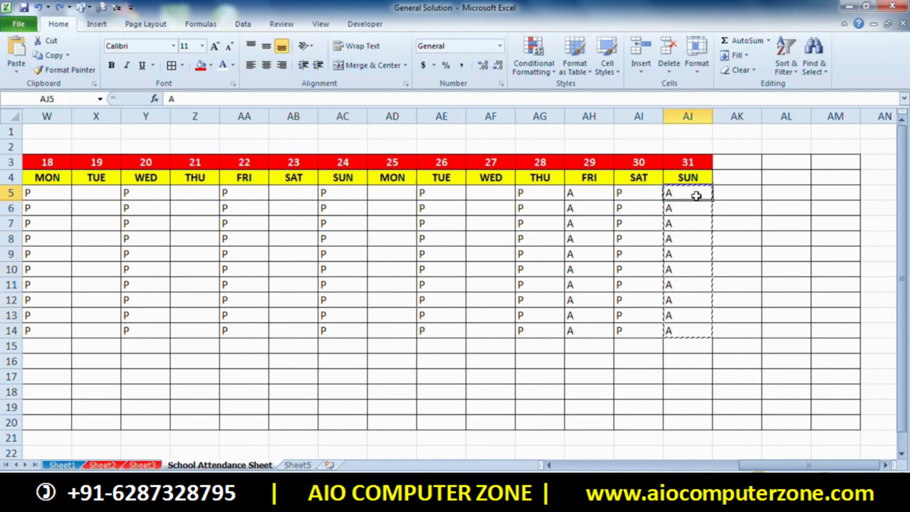
left_click_drag(696, 196, 687, 328)
key("Delete")
left_click(756, 344)
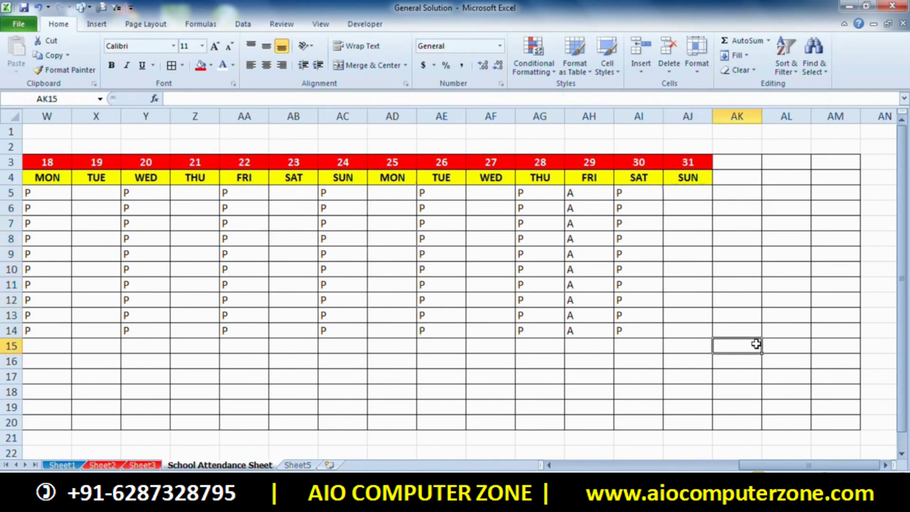
left_click_drag(385, 195, 403, 331)
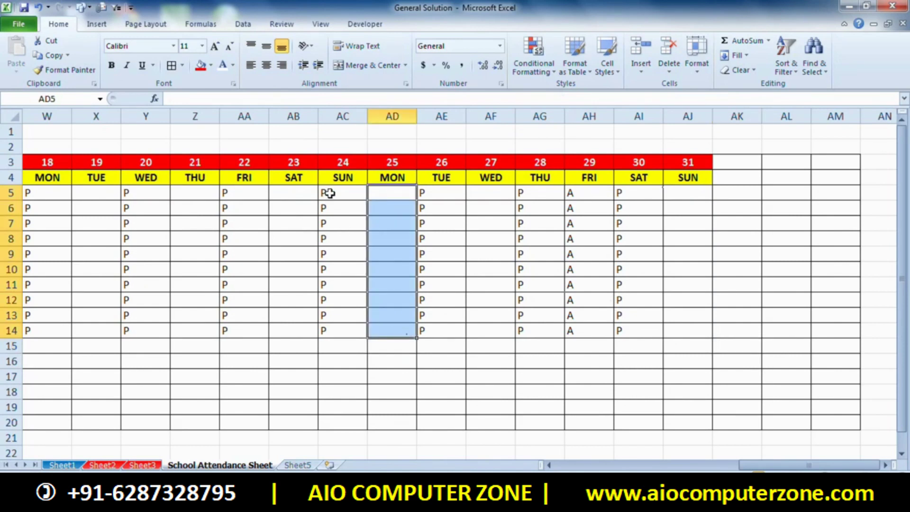
- Clear the P marks from the Sunday 24 column
left_click(433, 235)
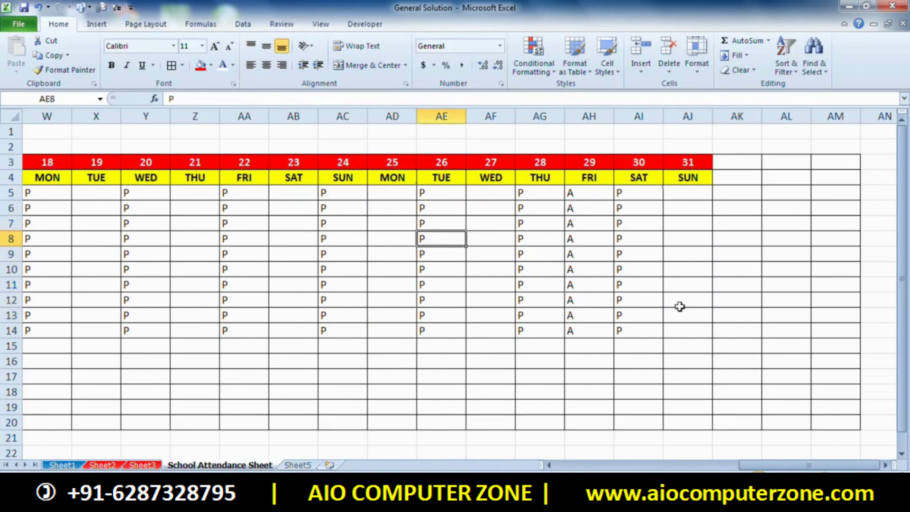
double_click(685, 194)
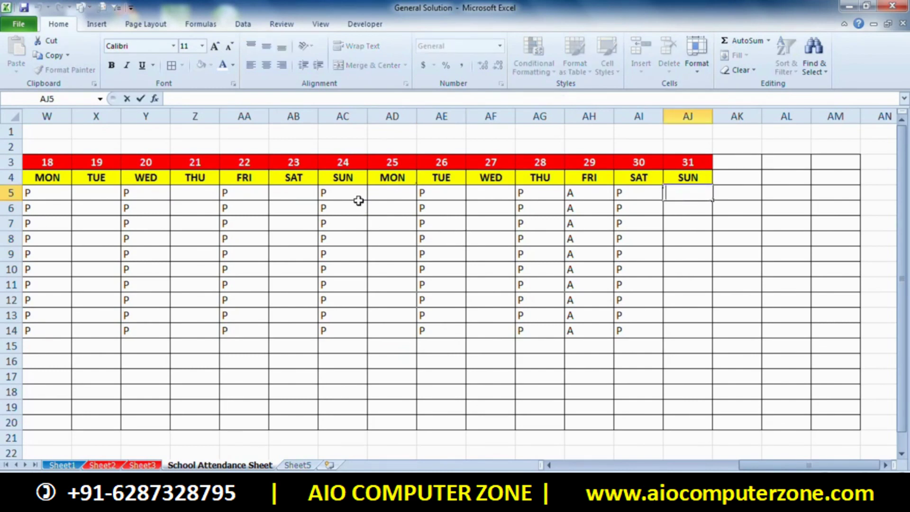
left_click_drag(346, 194, 348, 331)
key("Delete")
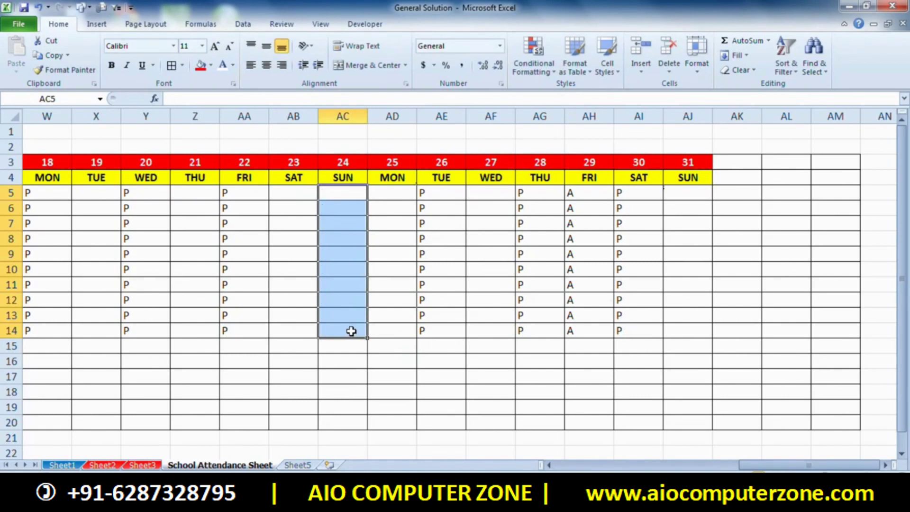
left_click(477, 310)
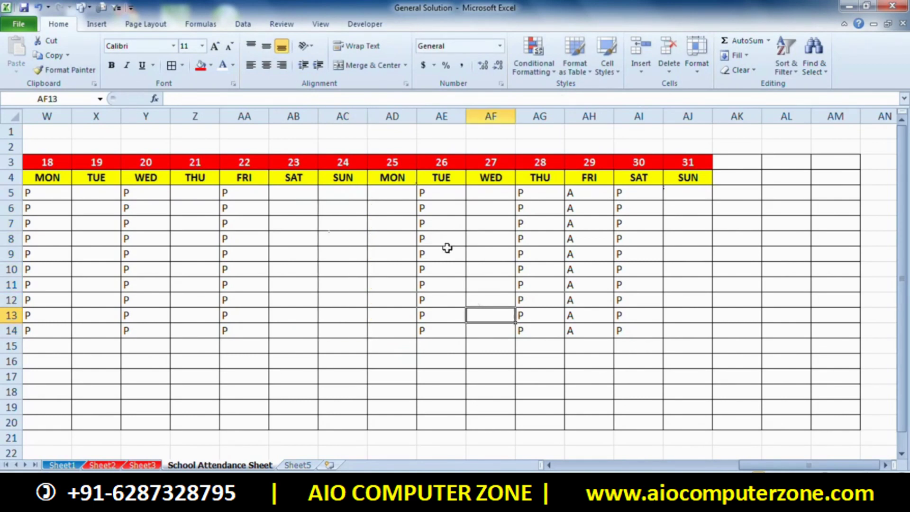
- Enter A for all ten students under Monday 25, fixing the mistyped AA entry
left_click(378, 193)
type("A")
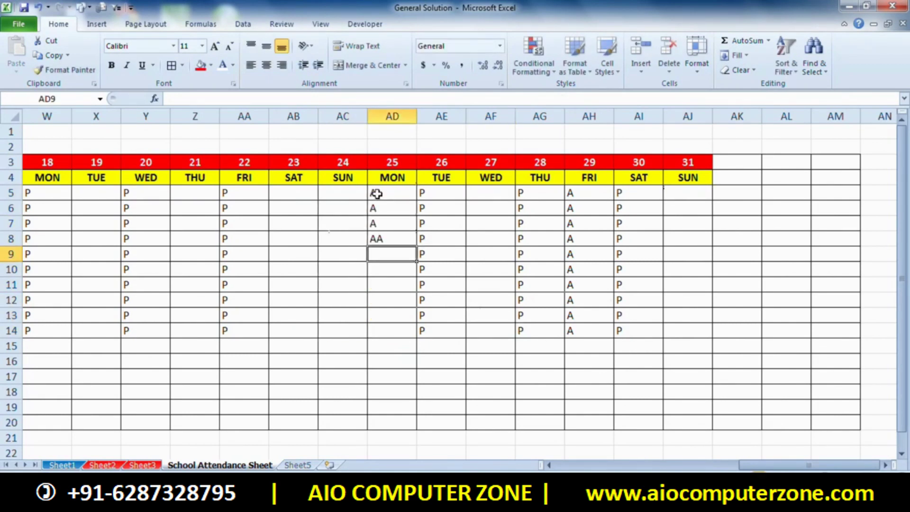
type(" A A AA A A A A A A")
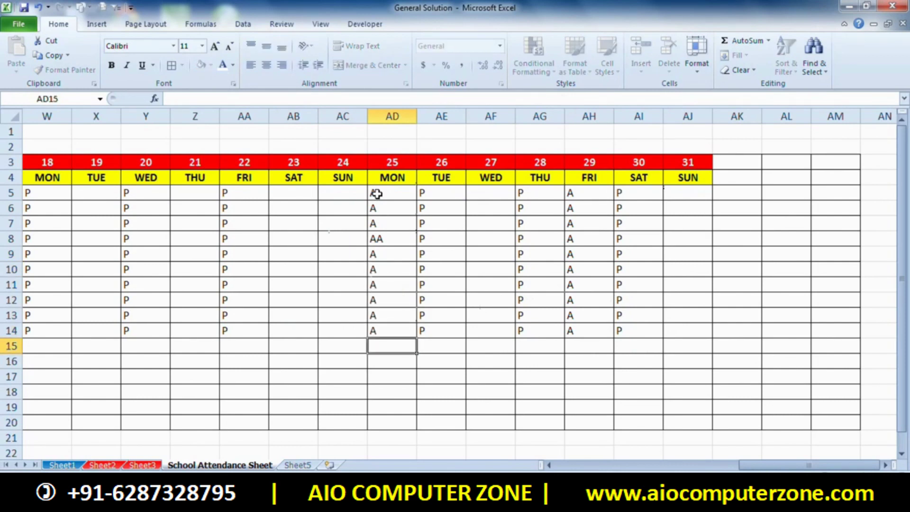
left_click(373, 240)
type("A")
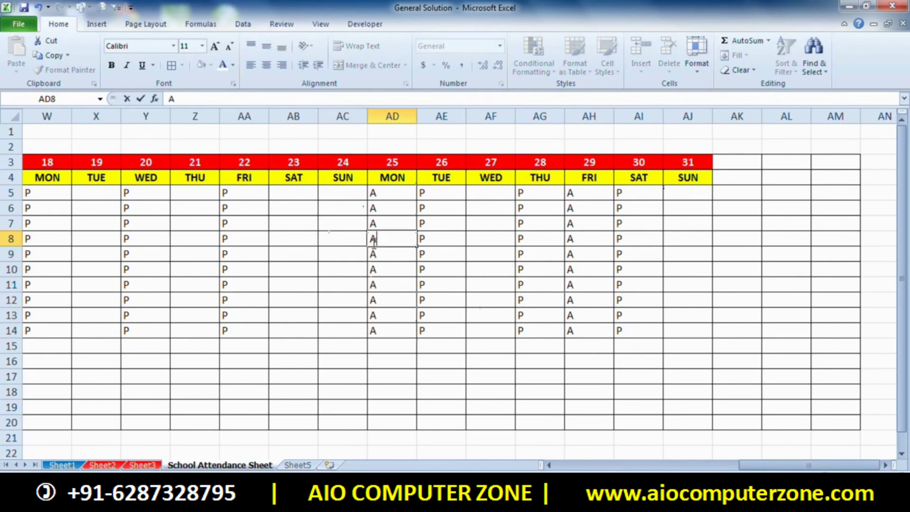
- Copy the Monday 25 absent marks into the 23 SAT, 21 THU and 19 TUE columns
left_click_drag(374, 189, 378, 332)
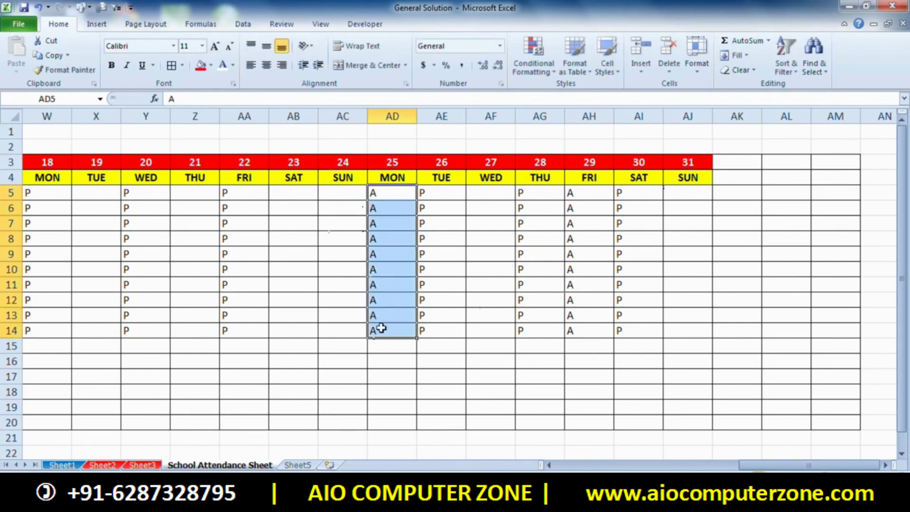
key("ctrl+c")
left_click_drag(294, 193, 299, 331)
key("ctrl+v")
mouse_move(210, 196)
left_mouse_down()
mouse_move(229, 310)
mouse_move(205, 331)
left_mouse_up()
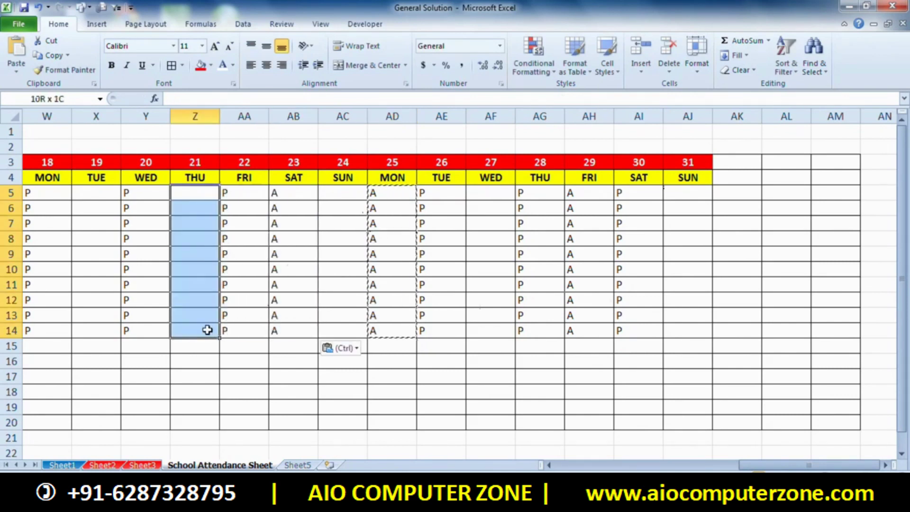
key("ctrl+v")
left_click_drag(83, 195, 92, 333)
key("ctrl+v")
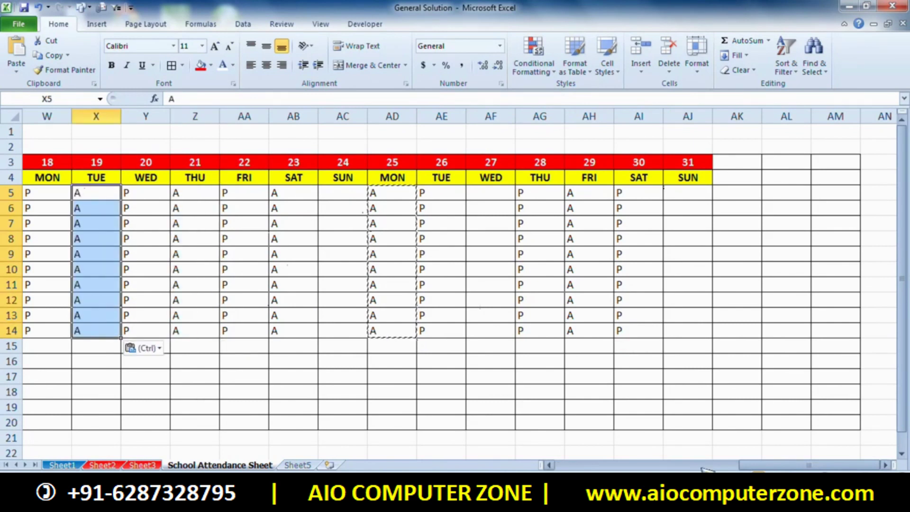
- Paste the absent marks into the 17 SUN, 14 THU and 12 TUE columns
left_click_drag(758, 465, 669, 465)
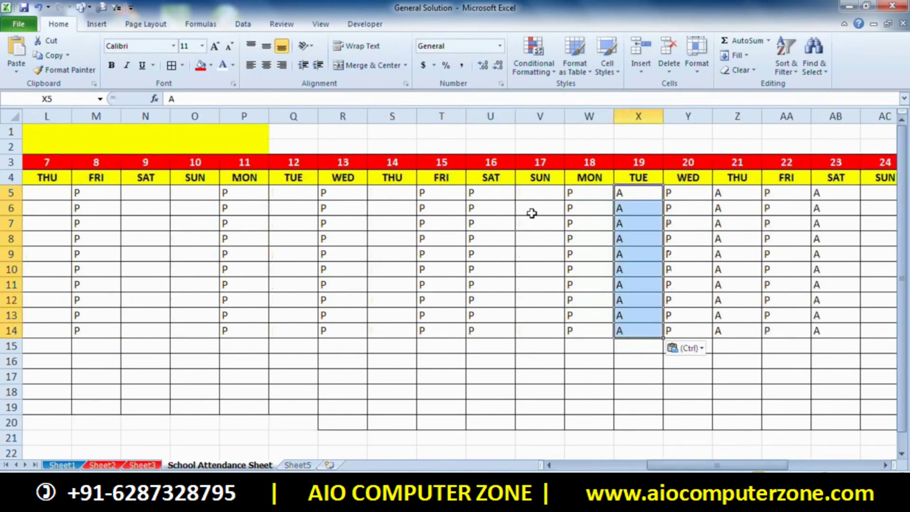
left_click_drag(541, 195, 533, 327)
key("ctrl+v")
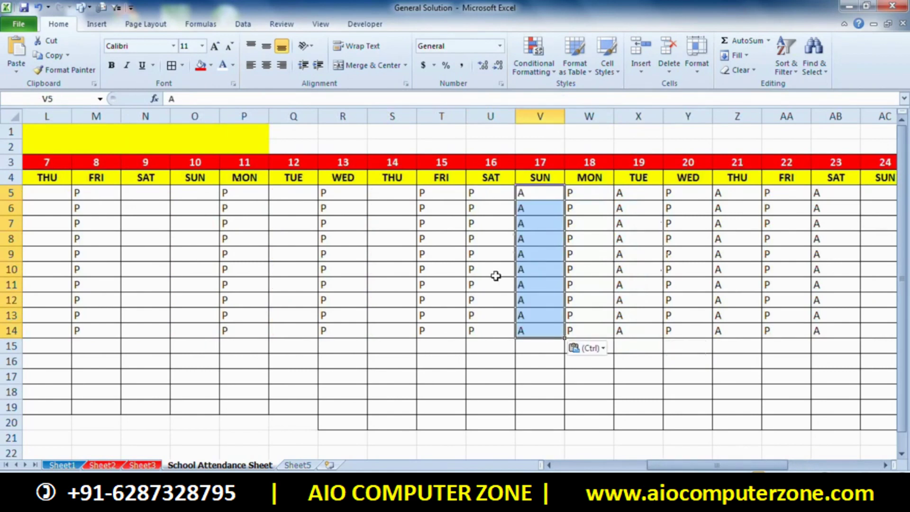
left_click_drag(386, 198, 392, 336)
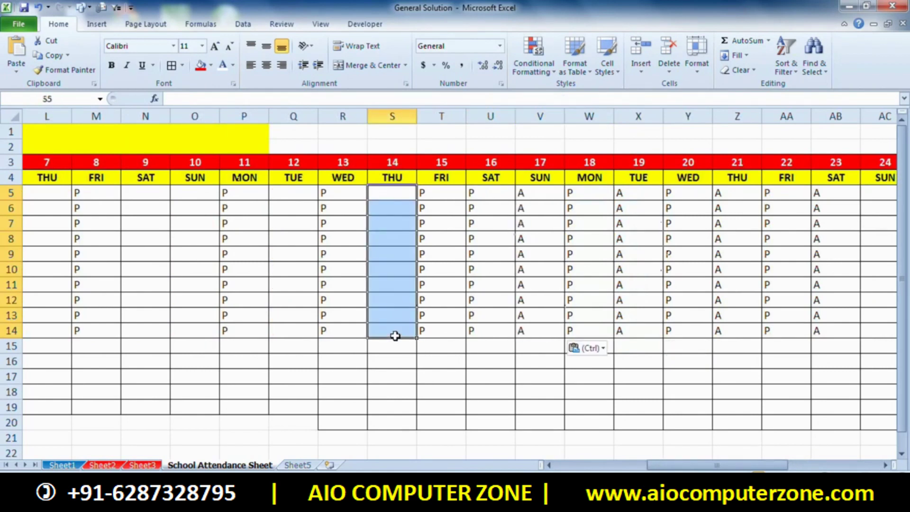
key("ctrl+v")
left_click_drag(298, 194, 301, 330)
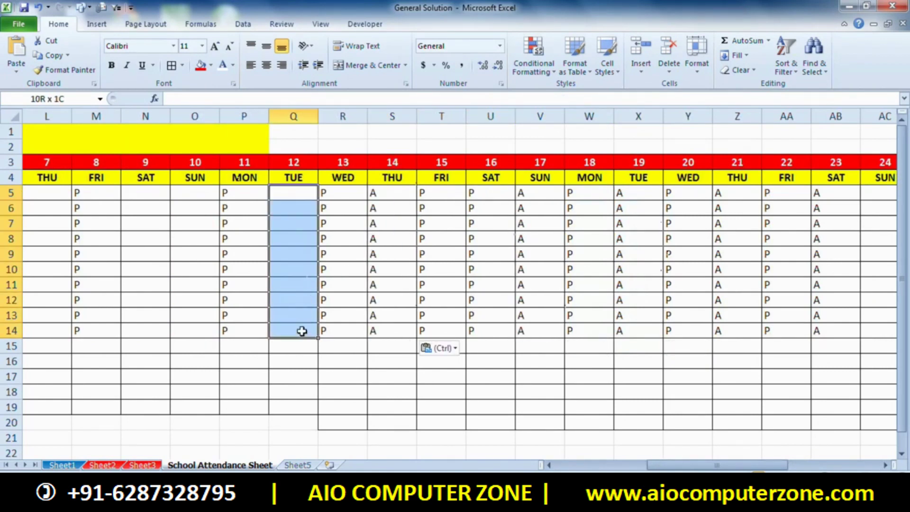
key("ctrl+v")
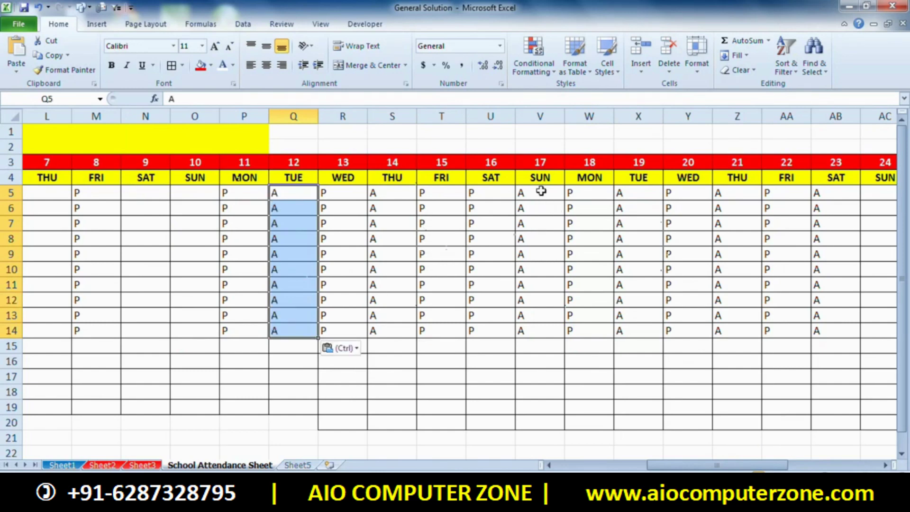
- Remove the absent marks mistakenly pasted under Sunday 17
left_click_drag(541, 191, 545, 333)
key("Delete")
left_click(674, 344)
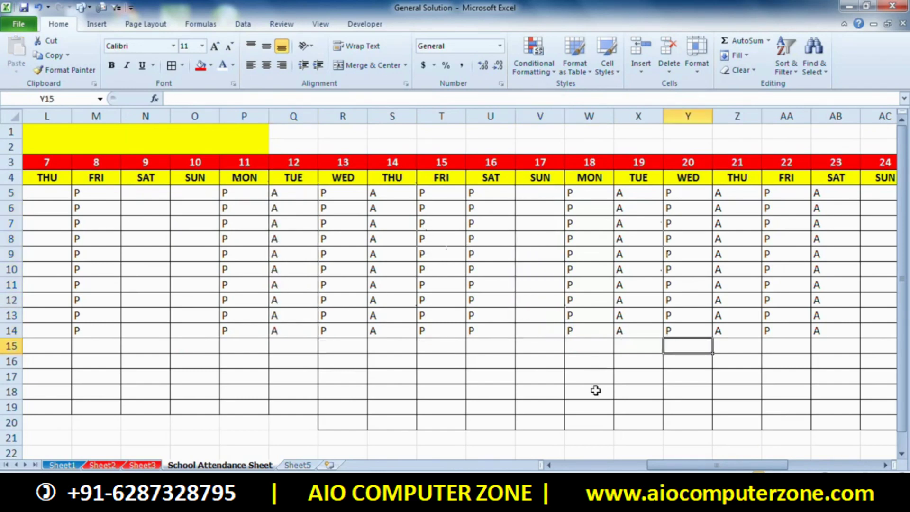
left_click_drag(695, 467, 638, 470)
left_click_drag(449, 193, 450, 329)
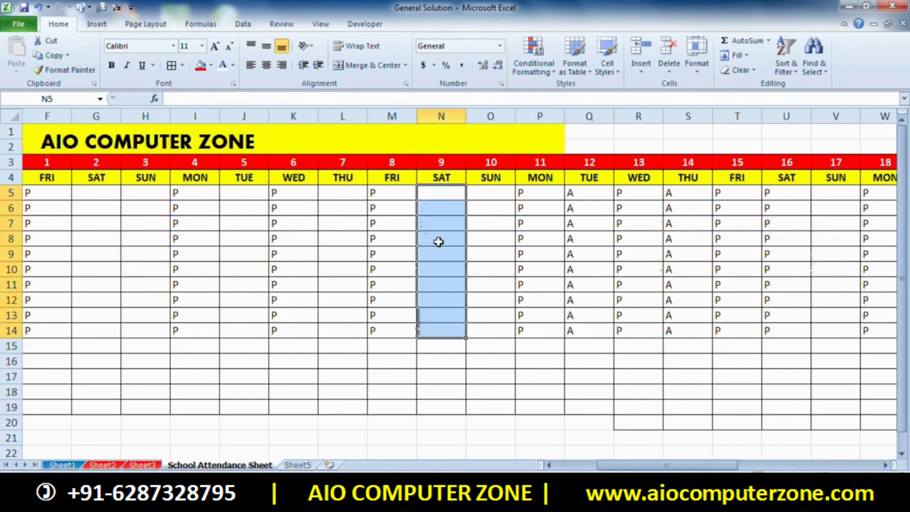
- Enter A for all ten students under 9 SAT and copy those marks
double_click(450, 193)
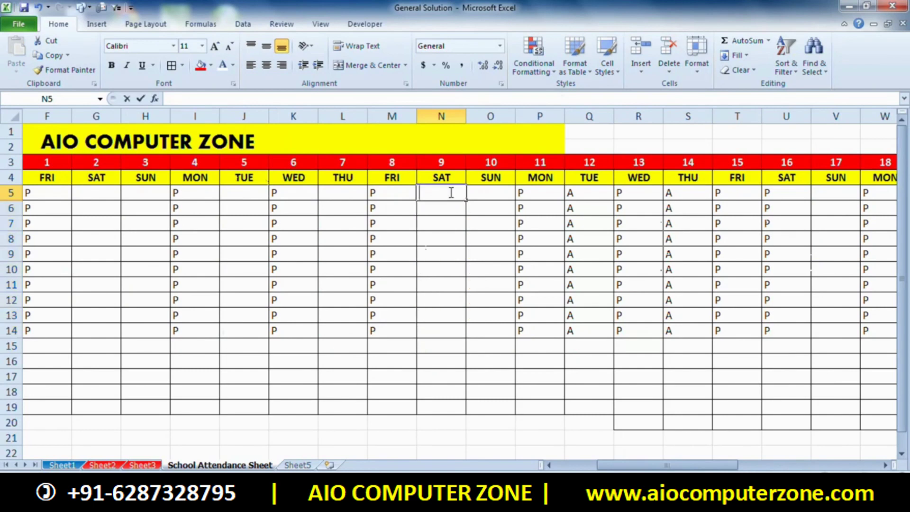
type("A A A ")
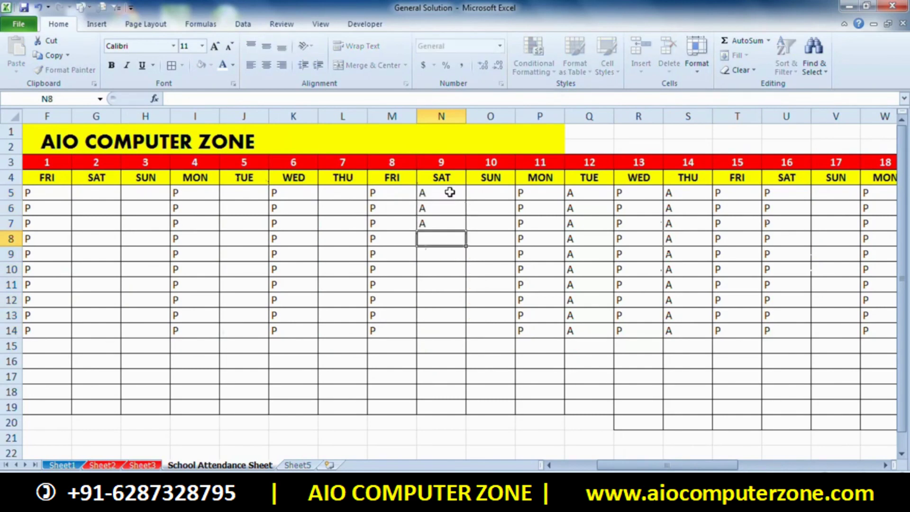
type("A A")
key("Return")
type("A")
key("Return")
type("A")
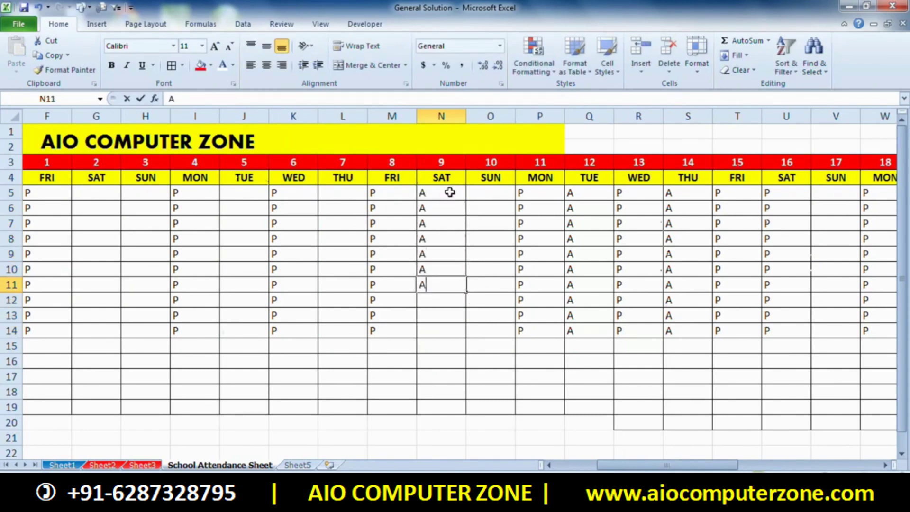
type(" A A A")
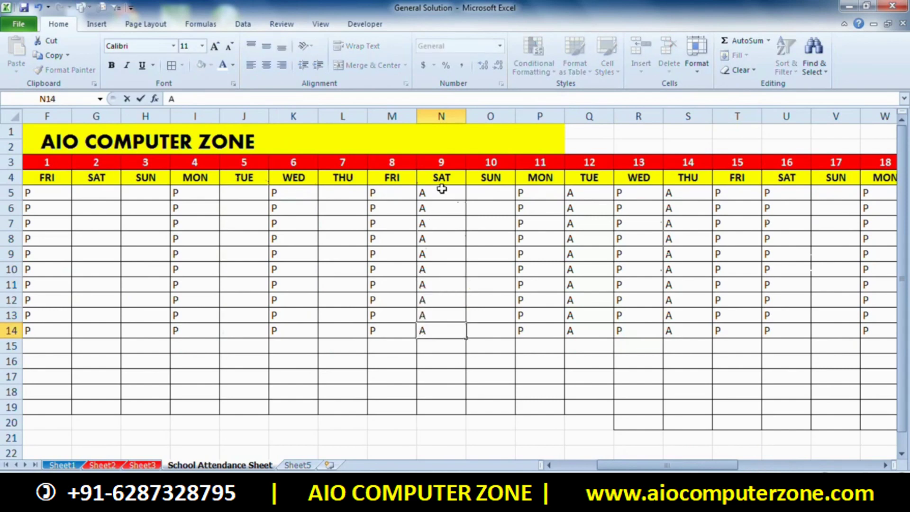
mouse_move(436, 191)
left_mouse_down()
mouse_move(429, 370)
mouse_move(425, 331)
left_mouse_up()
key("ctrl+c")
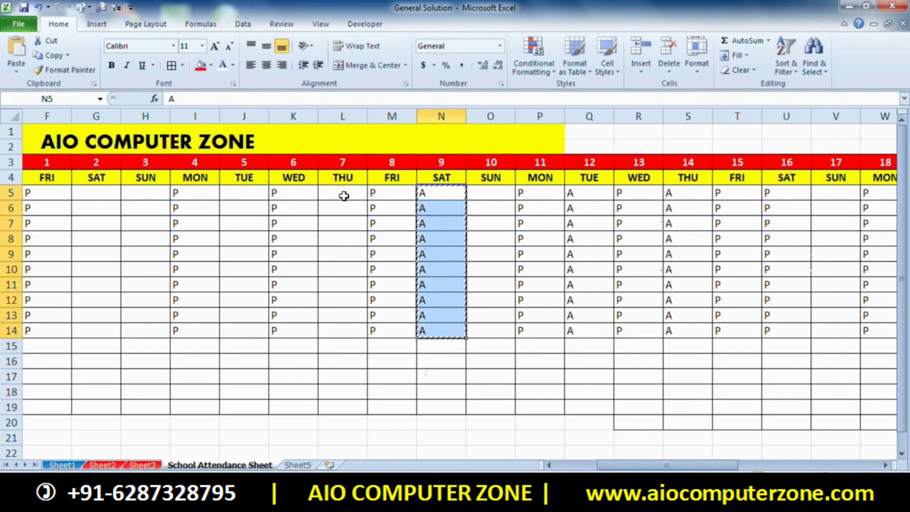
- Paste the absent marks into the 7 THU, 5 TUE and 2 SAT columns
left_click(348, 191)
left_click_drag(348, 191, 345, 330)
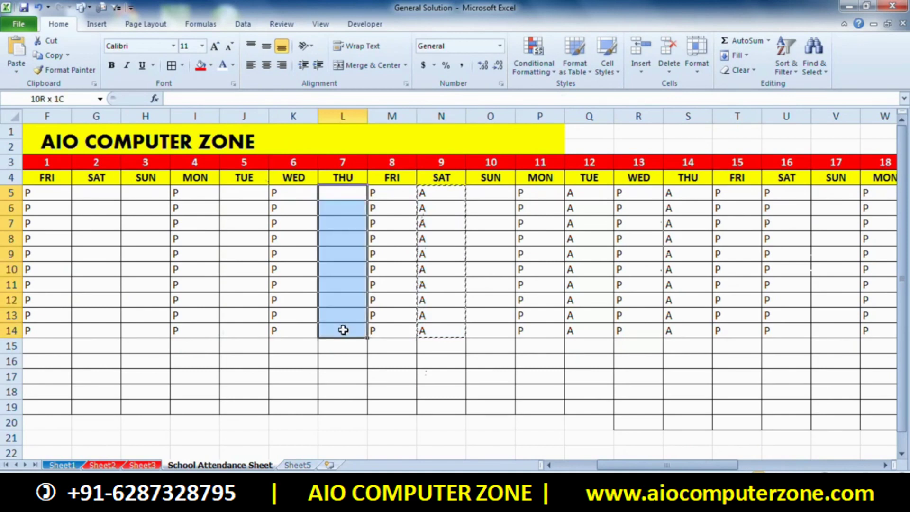
key("ctrl+v")
left_click_drag(250, 198, 249, 343)
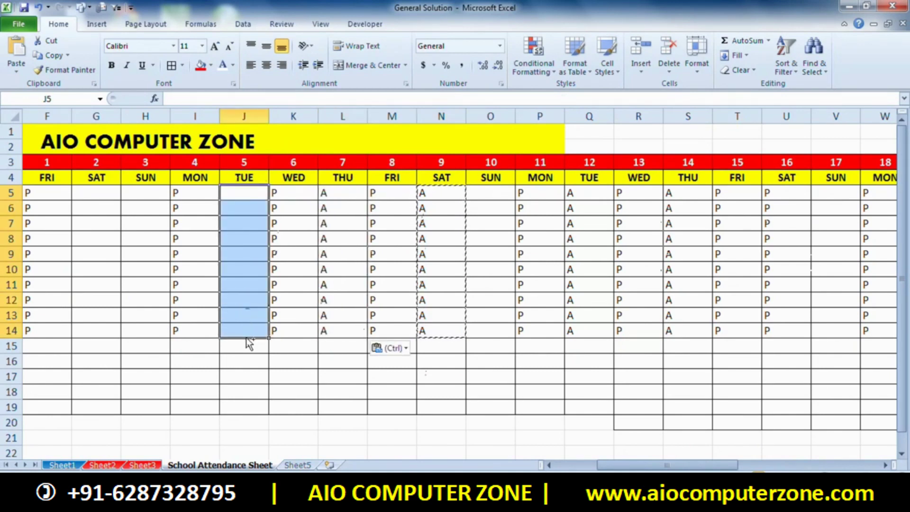
key("ctrl+v")
left_click_drag(98, 193, 106, 325)
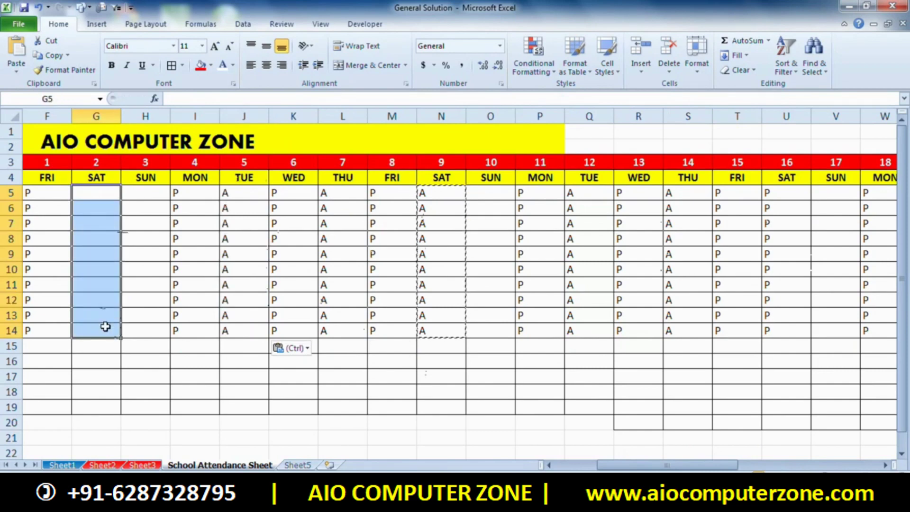
key("ctrl+v")
left_click_drag(681, 464, 639, 464)
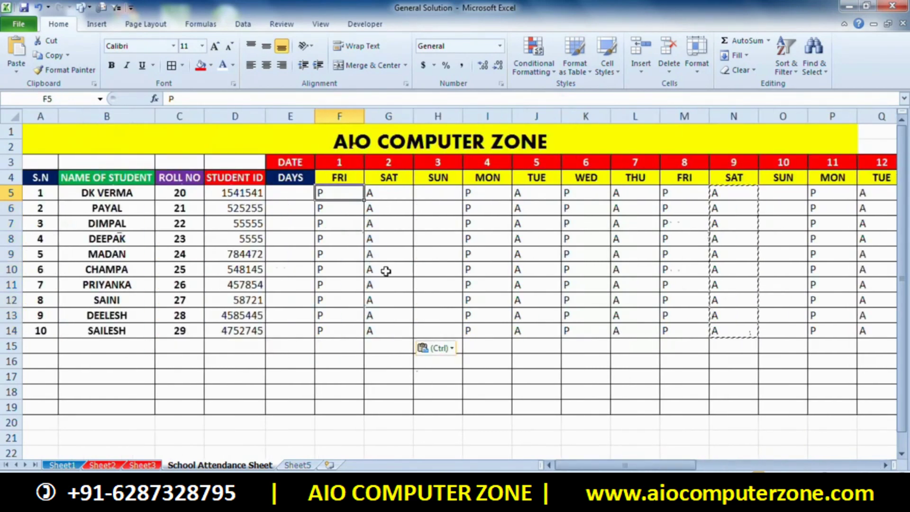
mouse_move(297, 193)
left_mouse_down()
mouse_move(652, 388)
mouse_move(903, 402)
left_mouse_up()
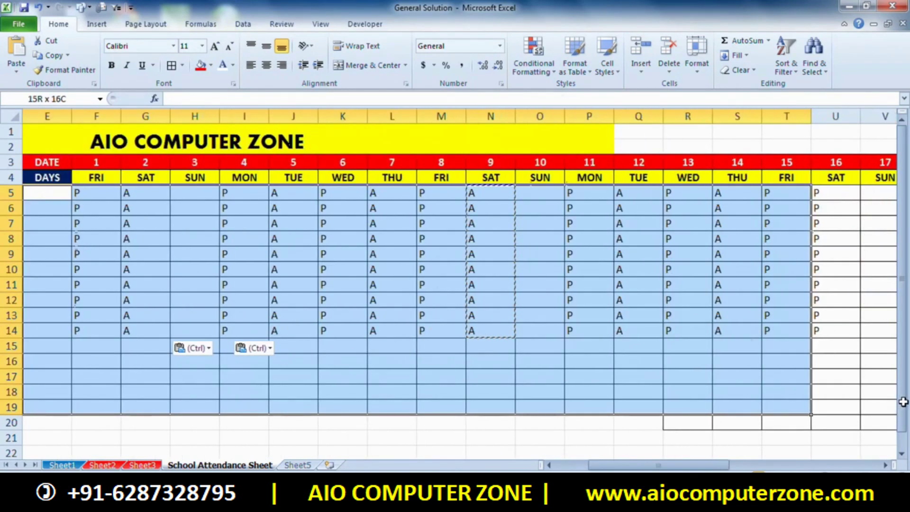
- Centre-align every P and A mark in the attendance grid from the DAYS column onward
left_click_drag(903, 403, 854, 384)
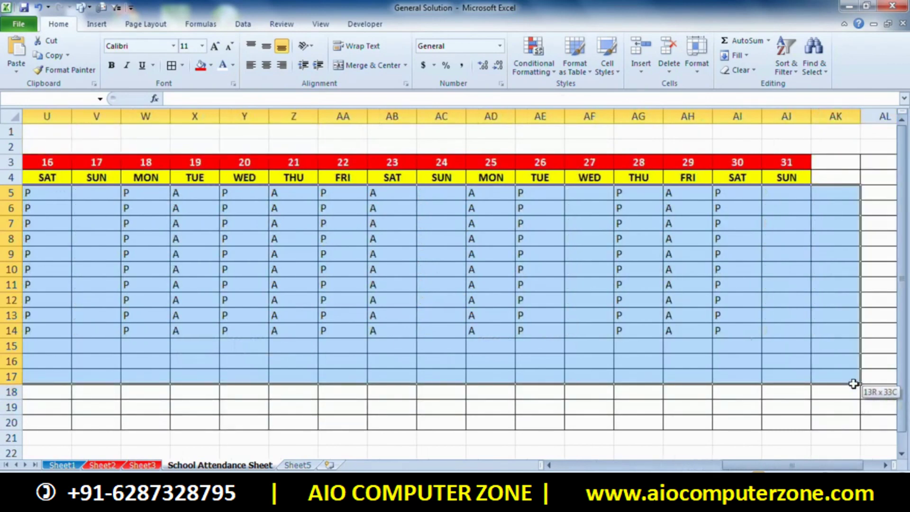
left_click(266, 65)
left_click(418, 235)
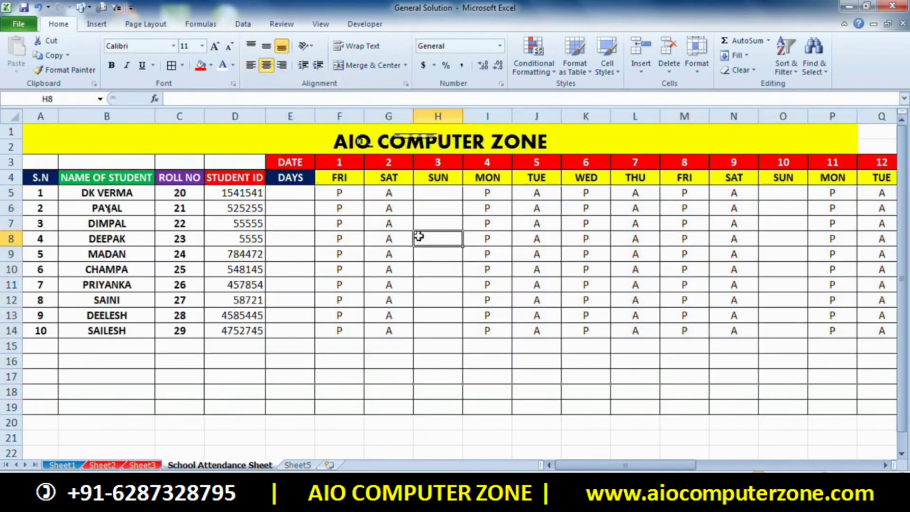
left_click(449, 263)
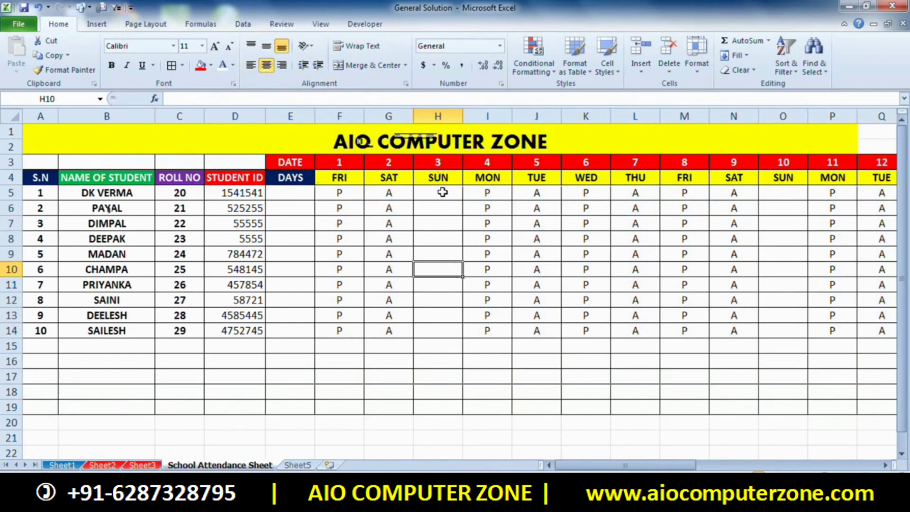
left_click_drag(437, 194, 436, 332)
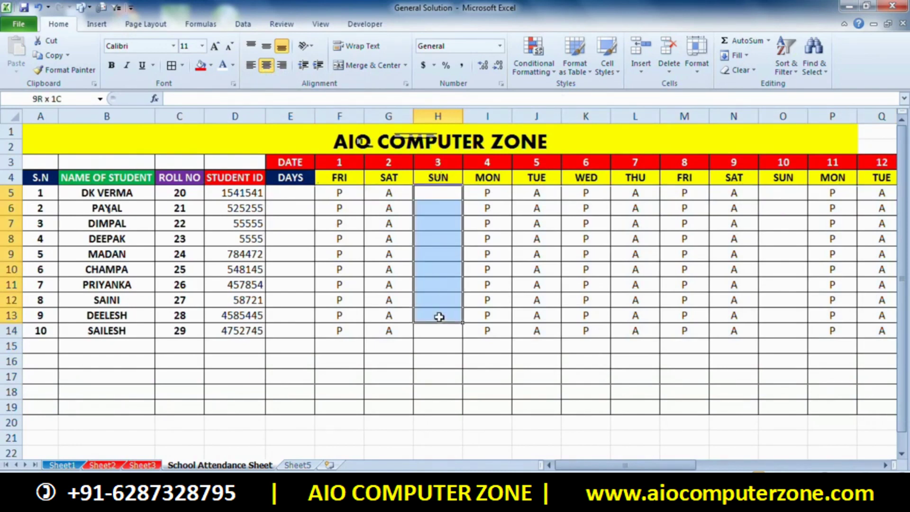
- Fill the date 3 Sunday cells and their SUN header red
left_click(233, 65)
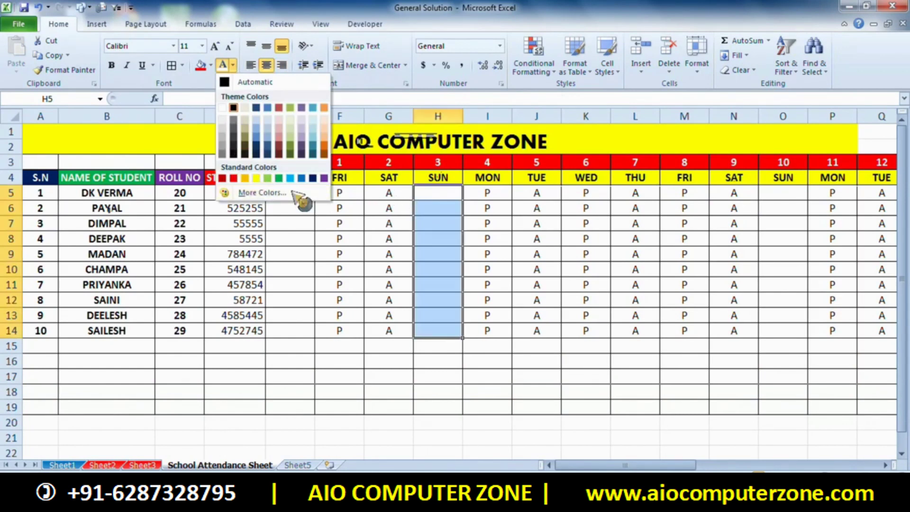
left_click(211, 65)
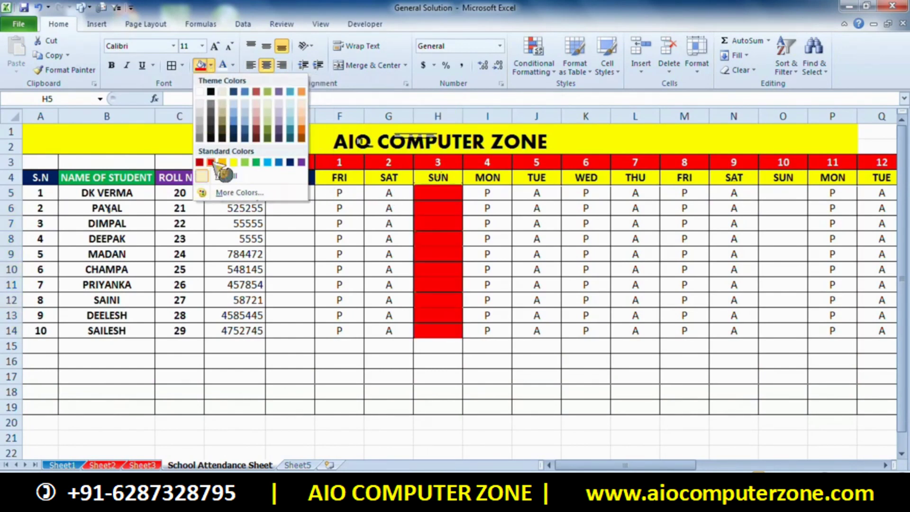
left_click(211, 163)
double_click(453, 178)
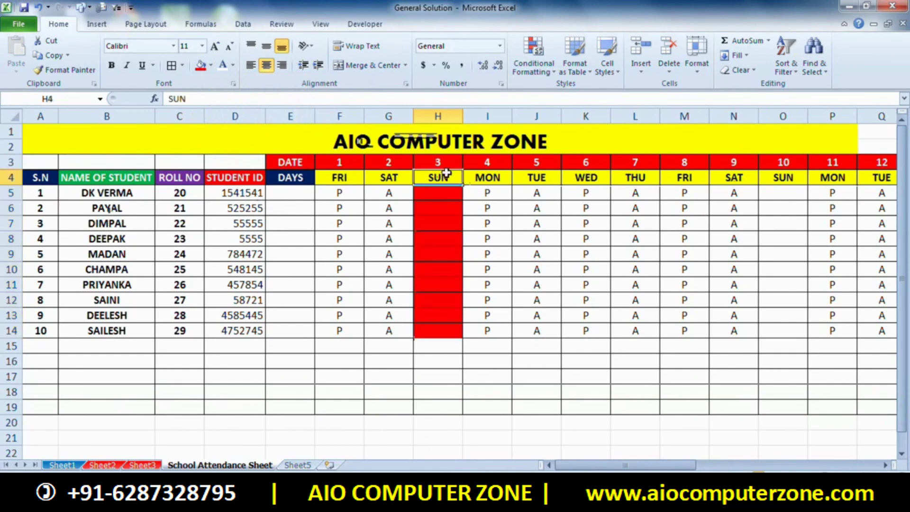
left_click(470, 254)
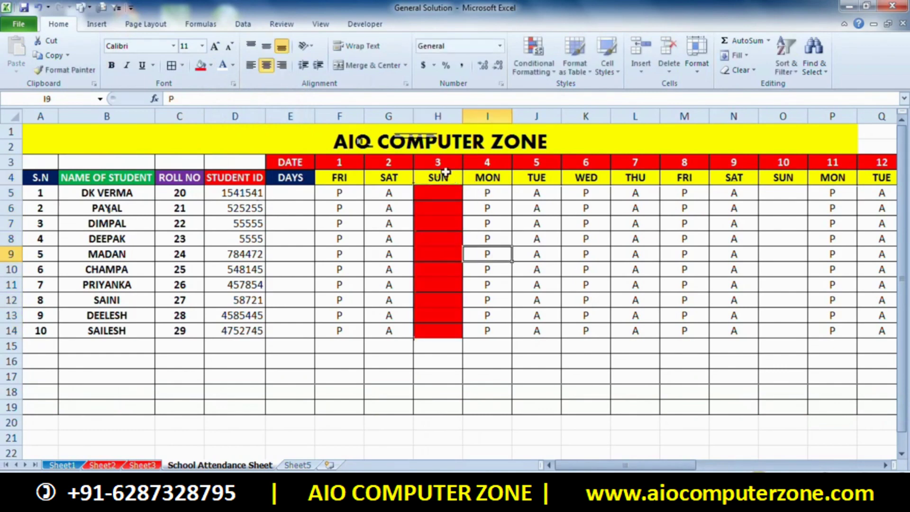
left_click_drag(446, 173, 438, 332)
left_click(201, 65)
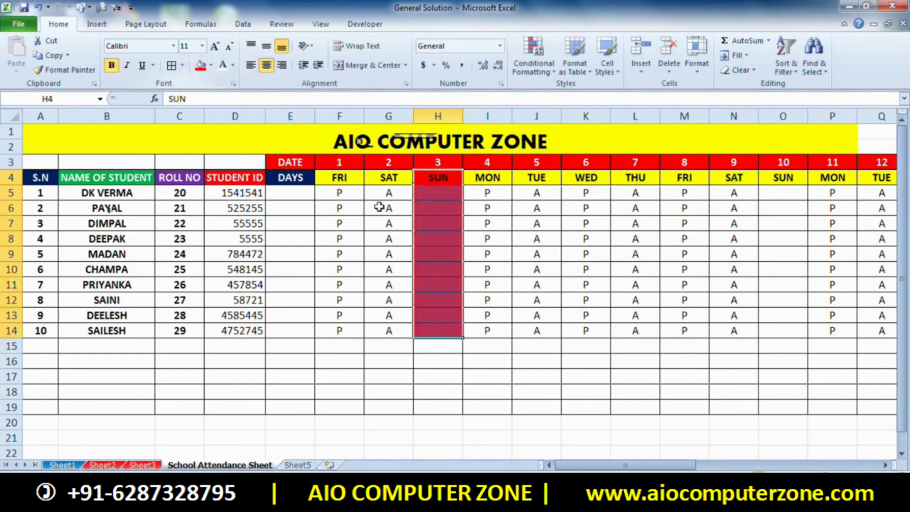
left_click(541, 300)
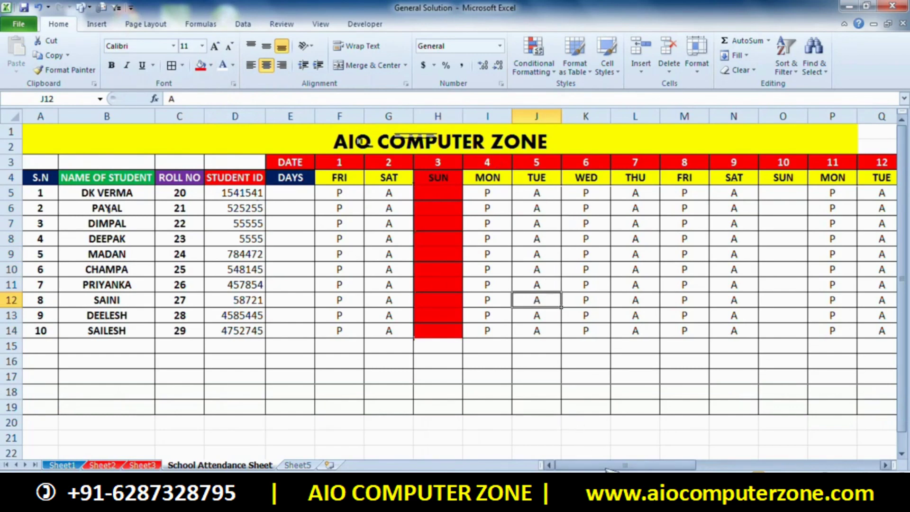
- Fill the entire date 10 and date 3 Sunday columns red
left_click_drag(569, 465, 641, 468)
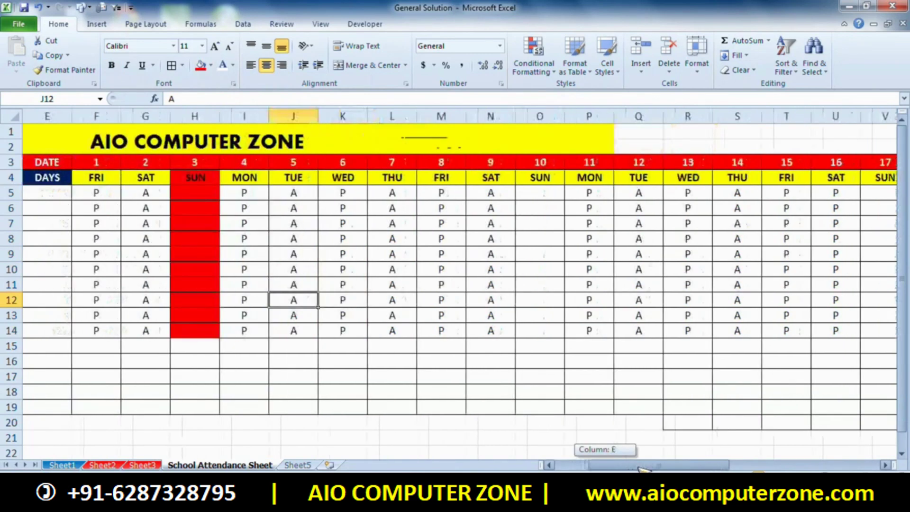
left_click_drag(540, 162, 550, 346)
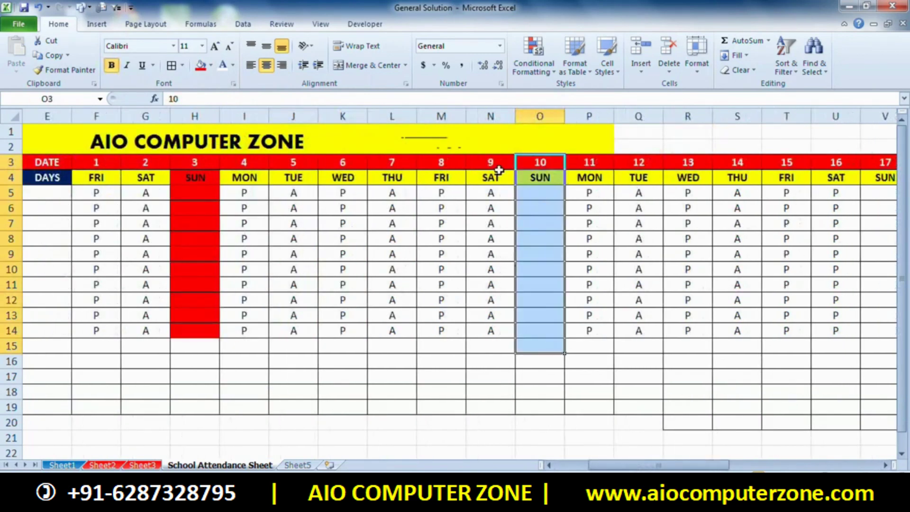
left_click(540, 116)
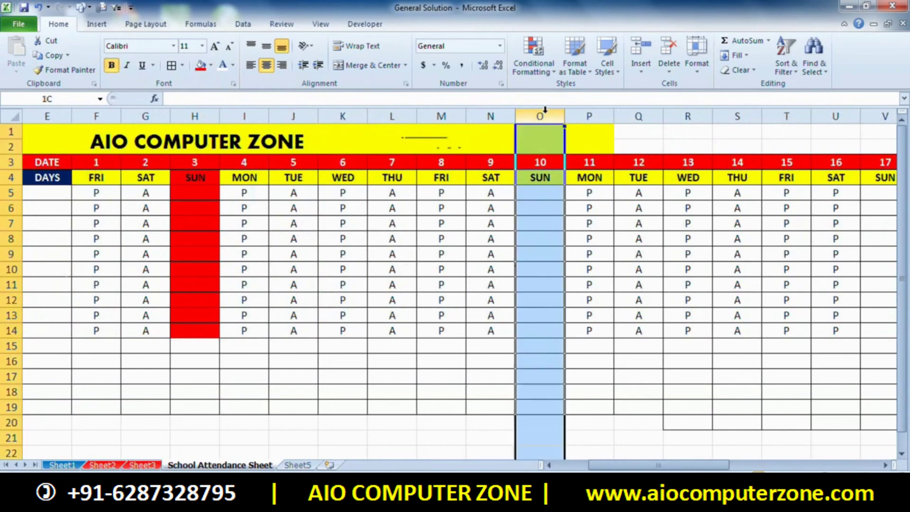
left_click(211, 66)
left_click(212, 140)
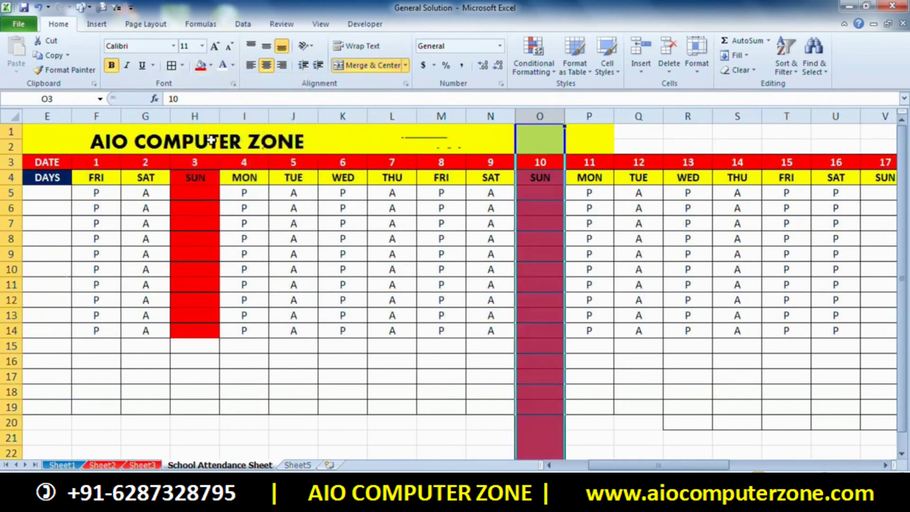
left_click(195, 116)
left_click(200, 65)
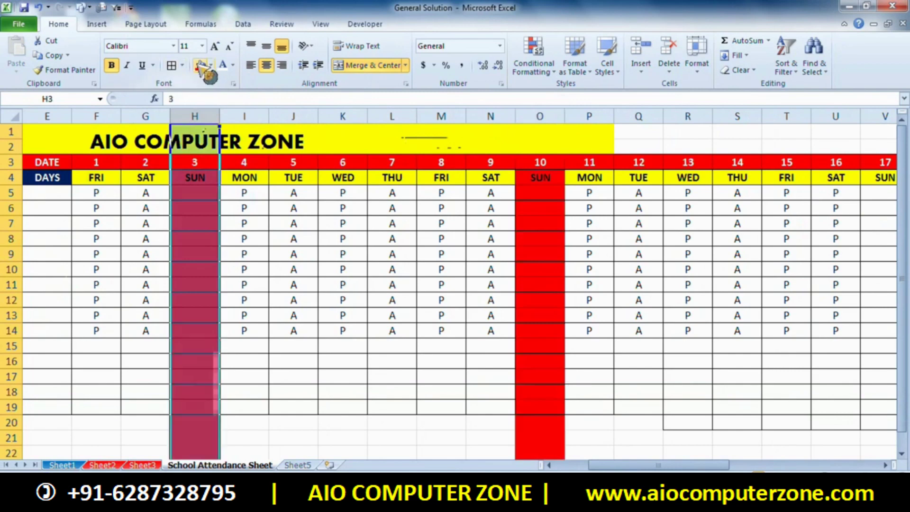
left_click(422, 245)
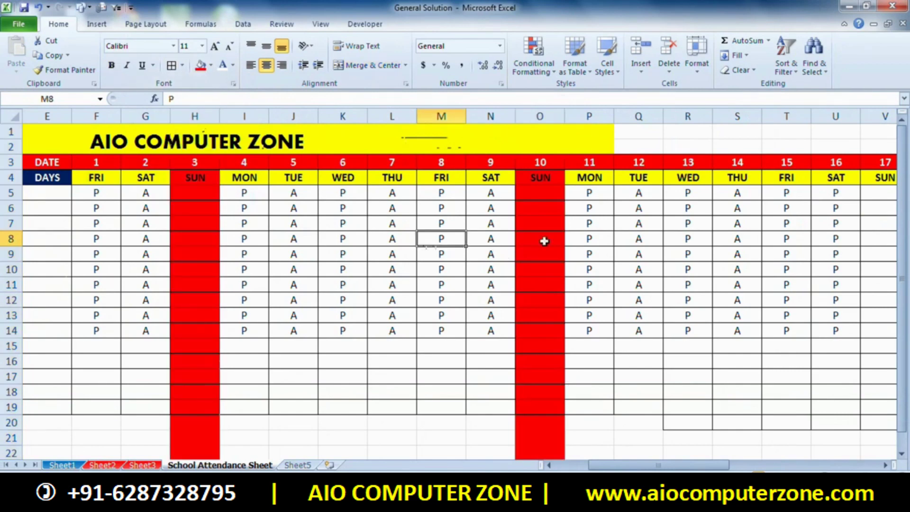
- Fill the entire date 17, 24 and 31 Sunday columns red
left_click_drag(659, 466, 693, 466)
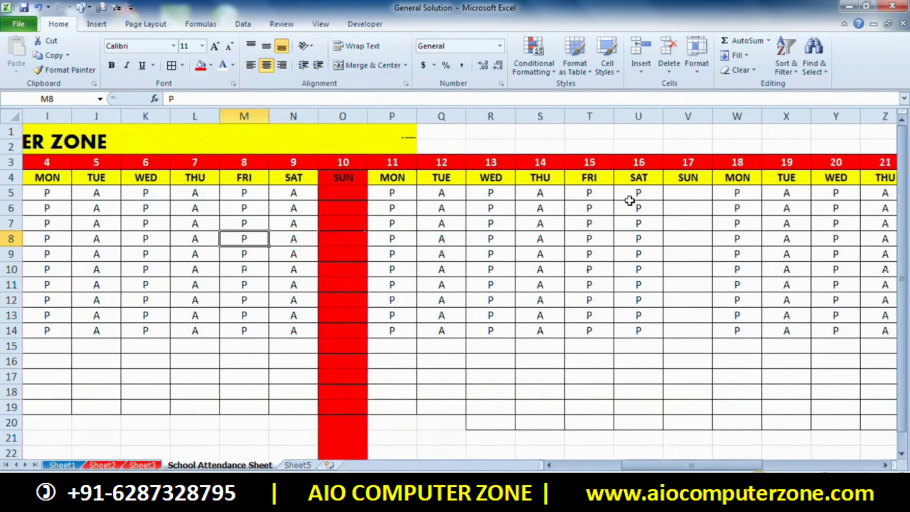
left_click(688, 116)
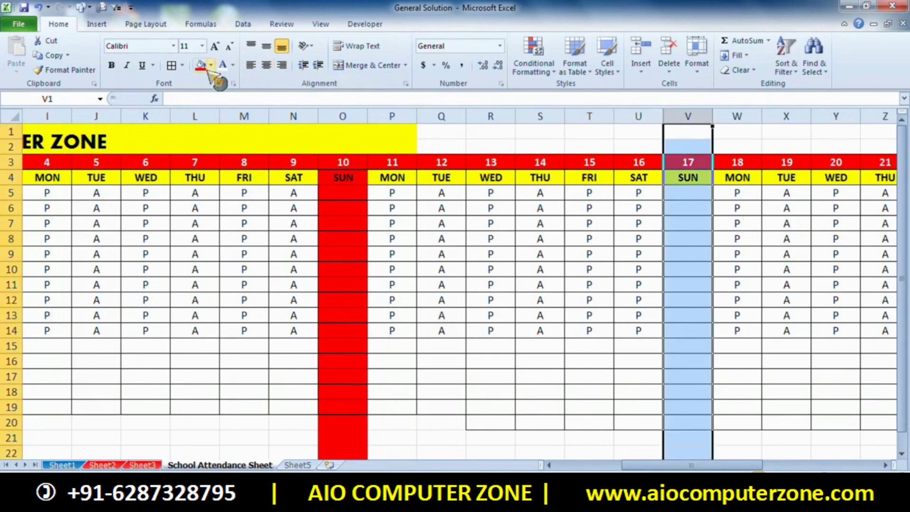
left_click(201, 65)
left_click(784, 347)
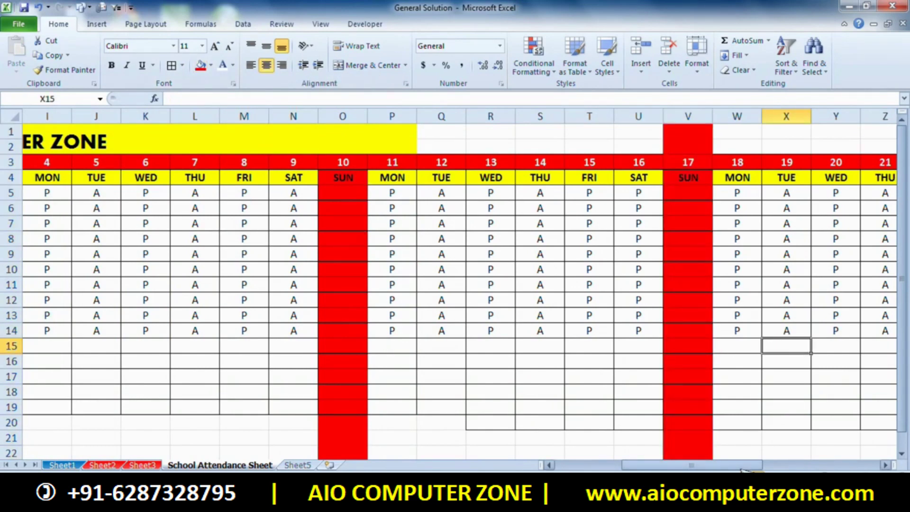
left_click_drag(742, 466, 778, 465)
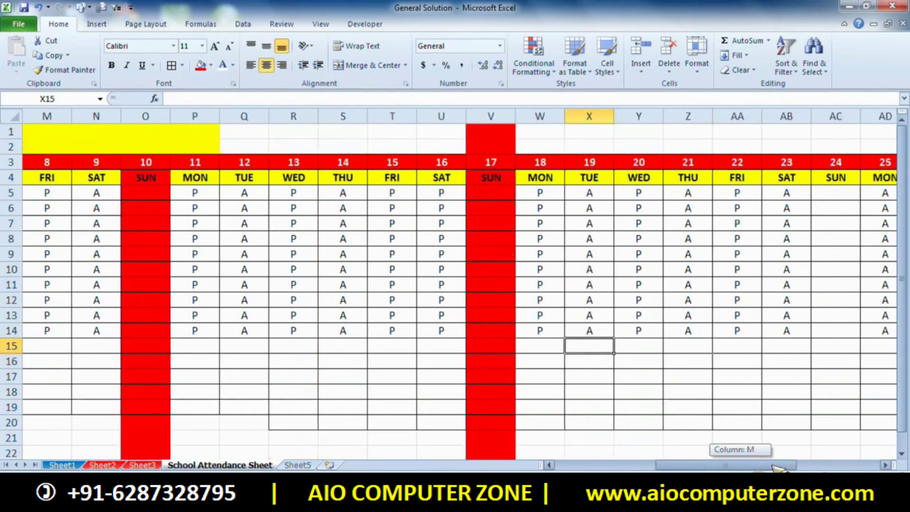
left_click(836, 116)
left_click(201, 65)
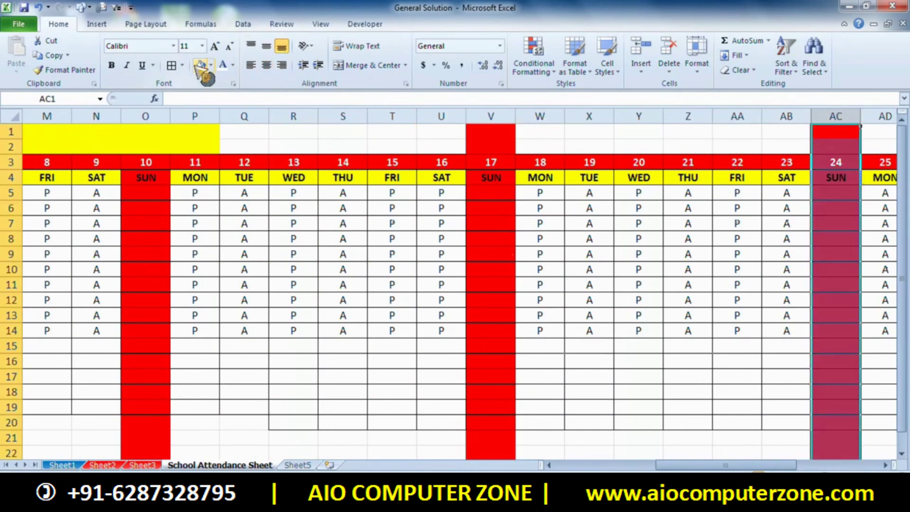
left_click(738, 331)
left_click_drag(725, 465, 811, 465)
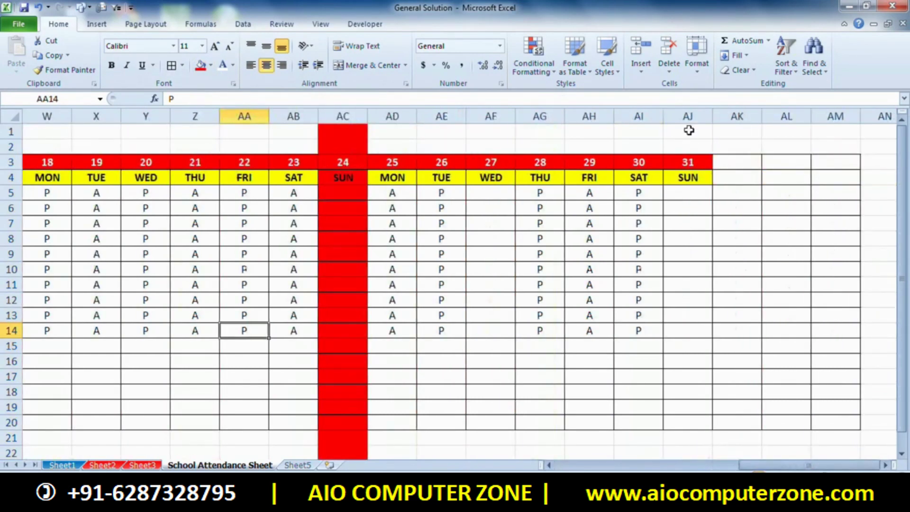
left_click(688, 116)
left_click(201, 65)
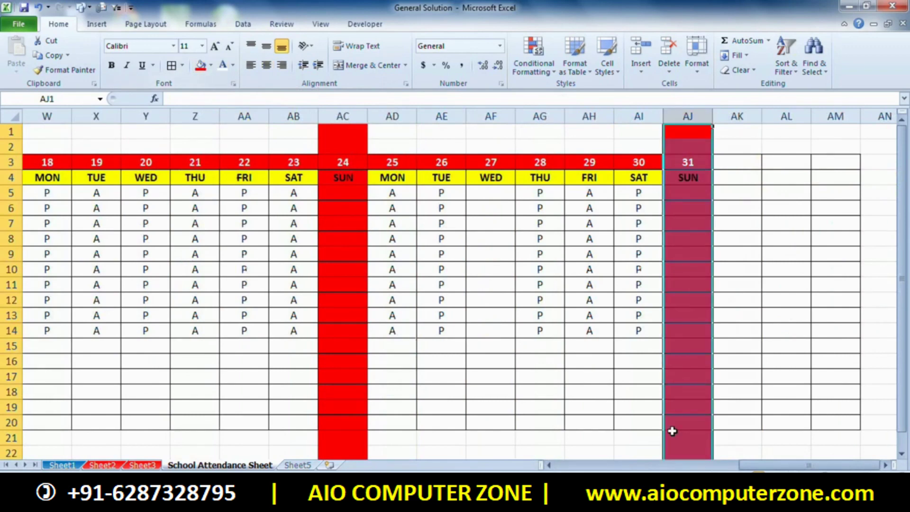
left_click_drag(789, 467, 584, 467)
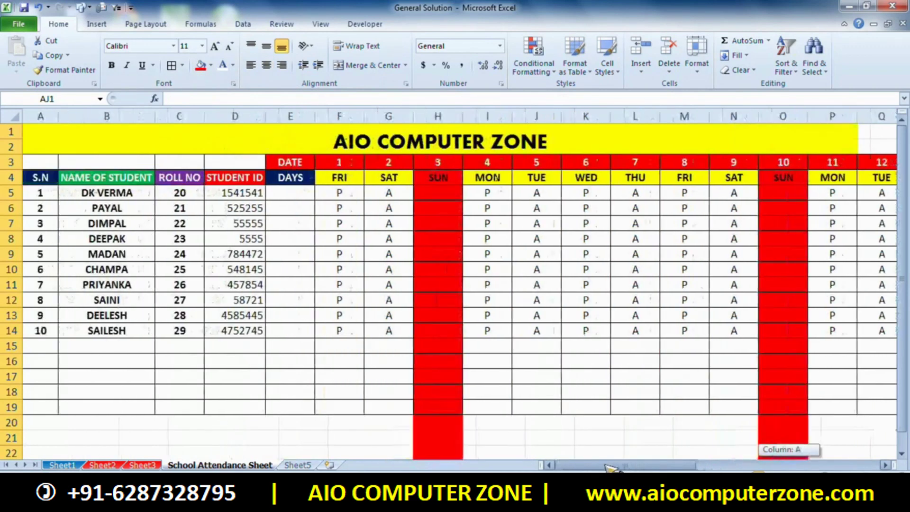
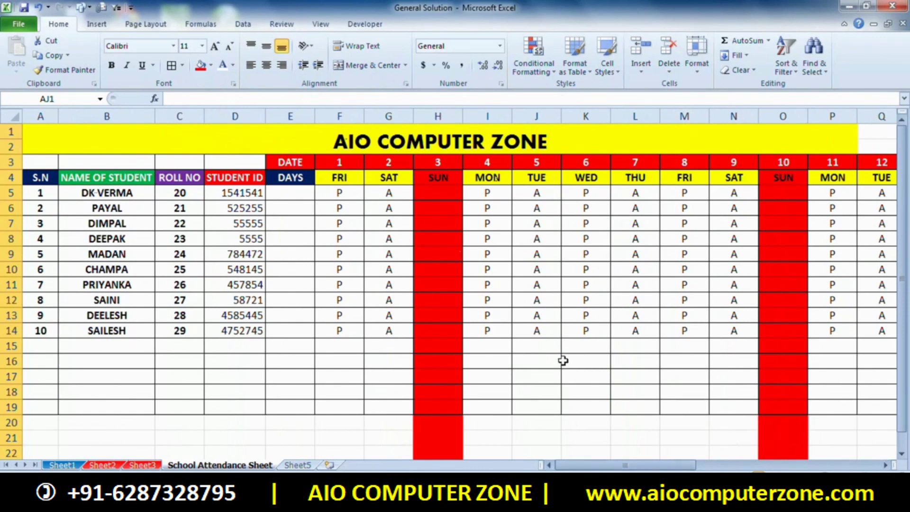
- Mark cells K9, W12, Z10 and R9 as festival holidays with H
left_click(588, 256)
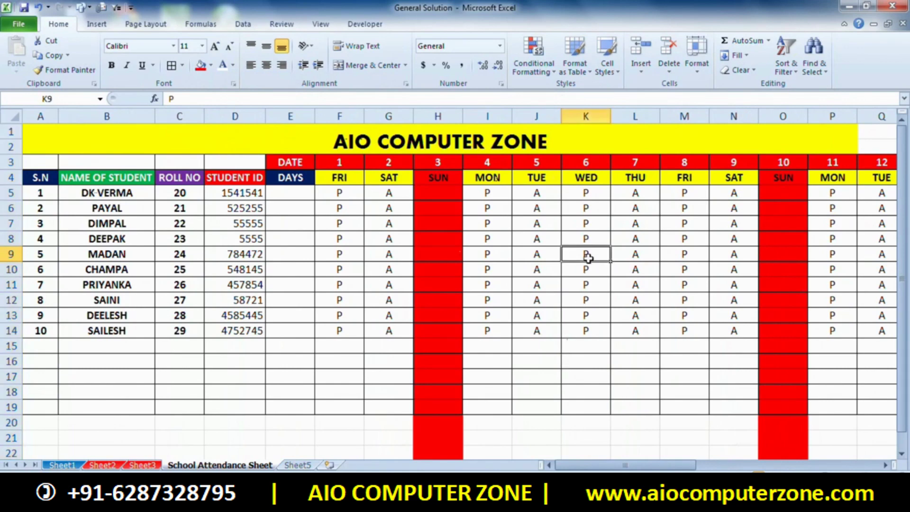
type("H")
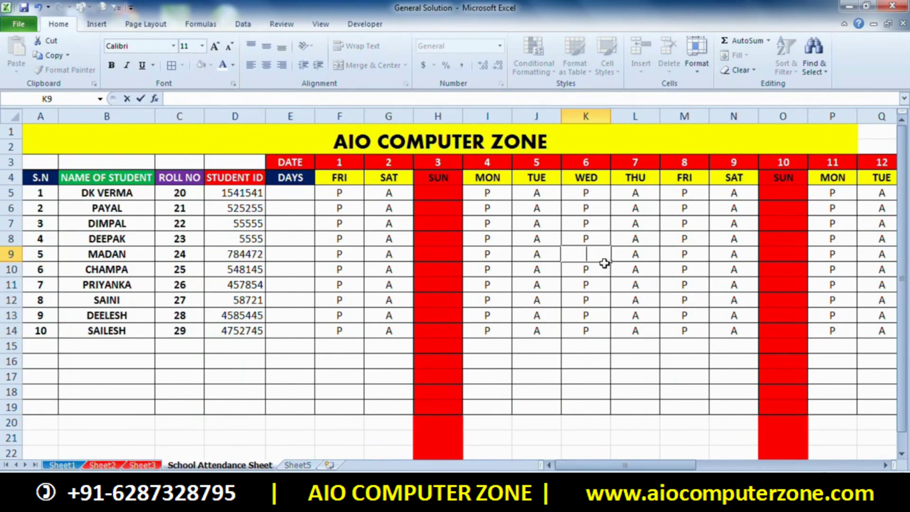
left_click(380, 258)
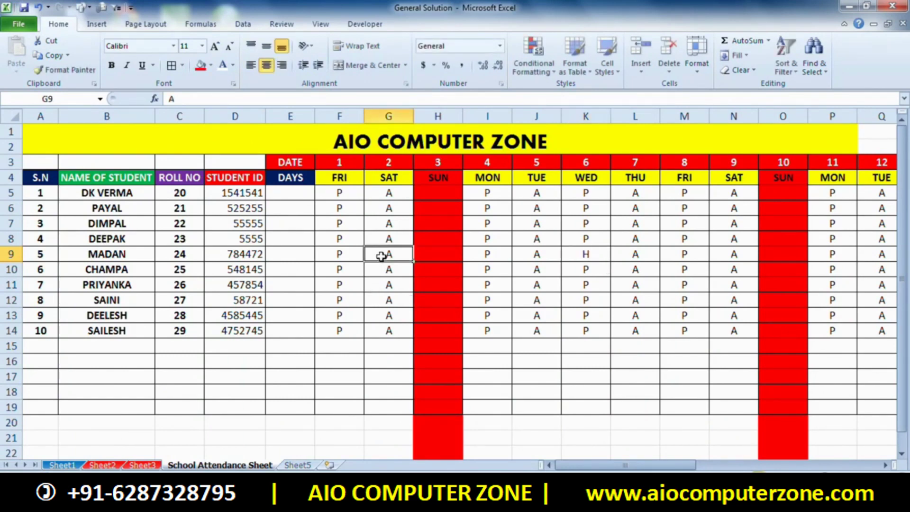
type("H")
left_click_drag(574, 466, 657, 465)
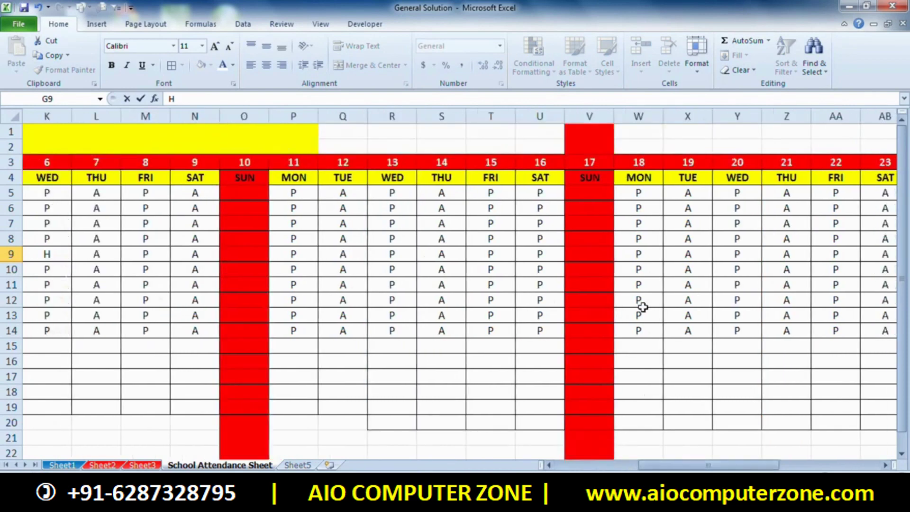
left_click(643, 306)
type("H")
left_click(787, 270)
type("H")
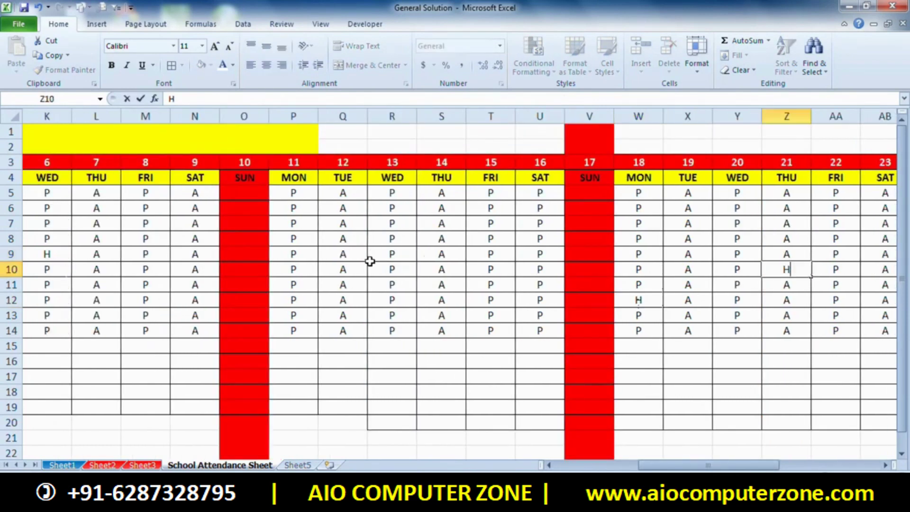
left_click(373, 260)
type("H")
- Mark cells R13, Q6, N8 and AG9 as festival holidays with H
left_click(383, 314)
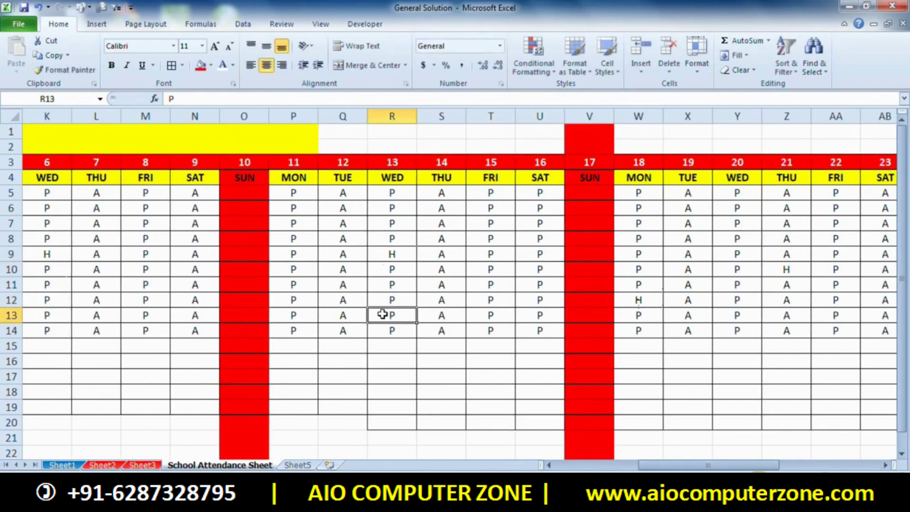
type("H")
left_click(342, 208)
type("H")
left_click(195, 238)
type("H")
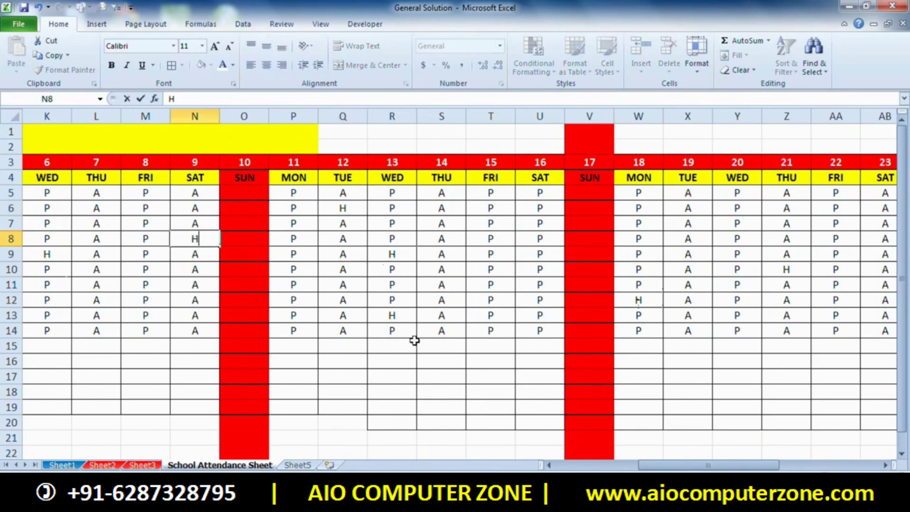
left_click_drag(674, 466, 745, 467)
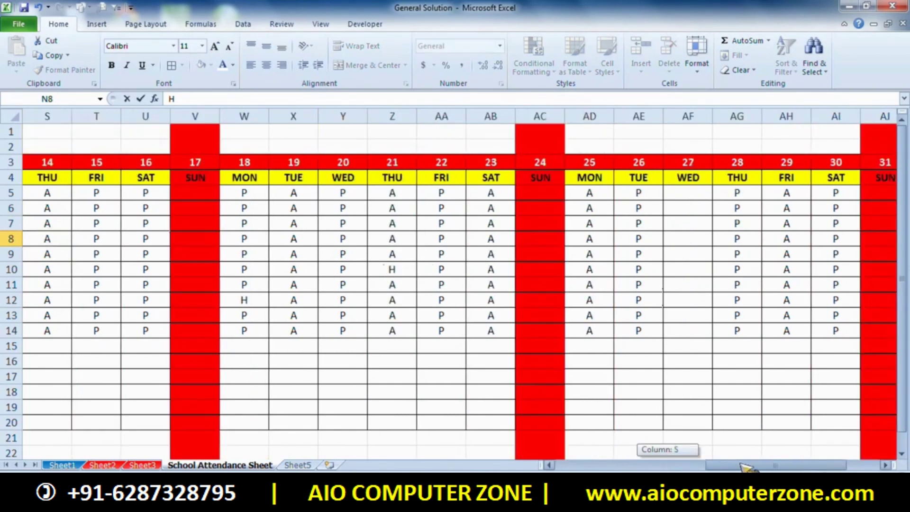
left_click(690, 270)
left_click(753, 252)
type("H")
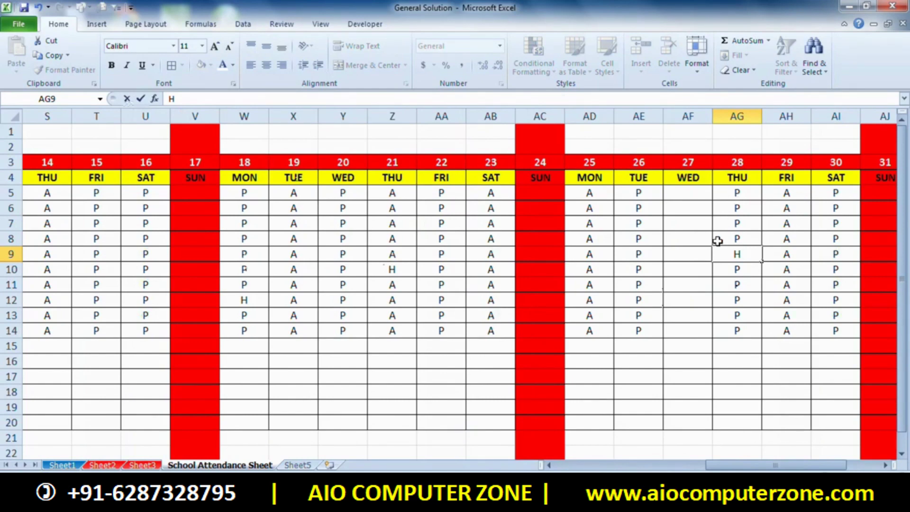
mouse_move(758, 465)
left_mouse_down()
mouse_move(529, 455)
mouse_move(823, 467)
left_mouse_up()
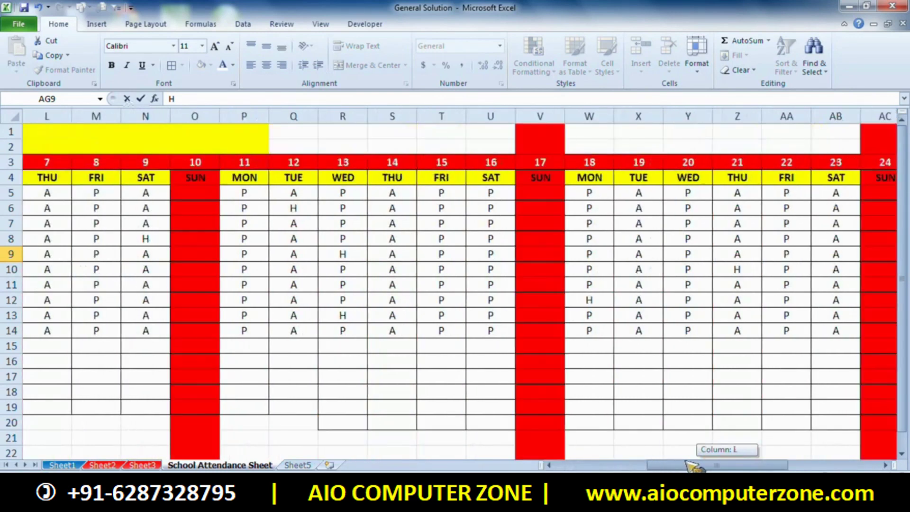
- Enter ABSENCE in AK3 and a bold PRESENCE heading in AL3
left_click(736, 161)
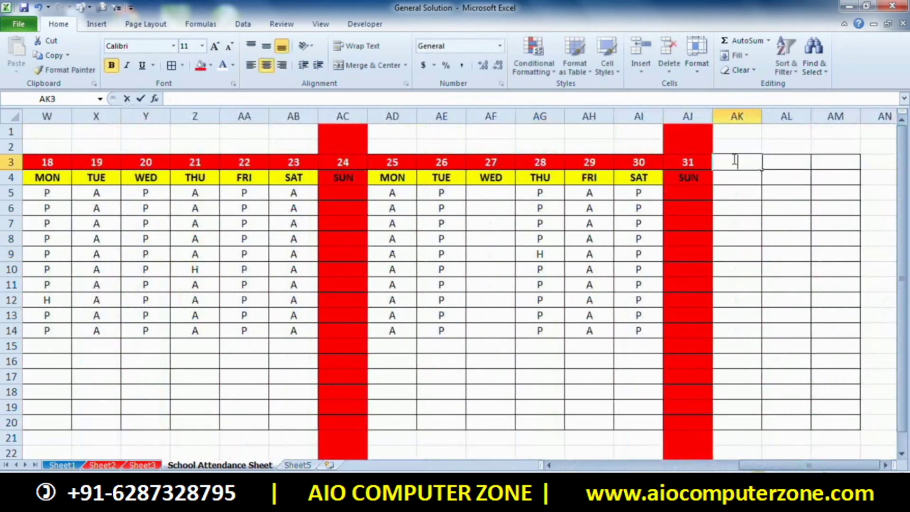
type("AB")
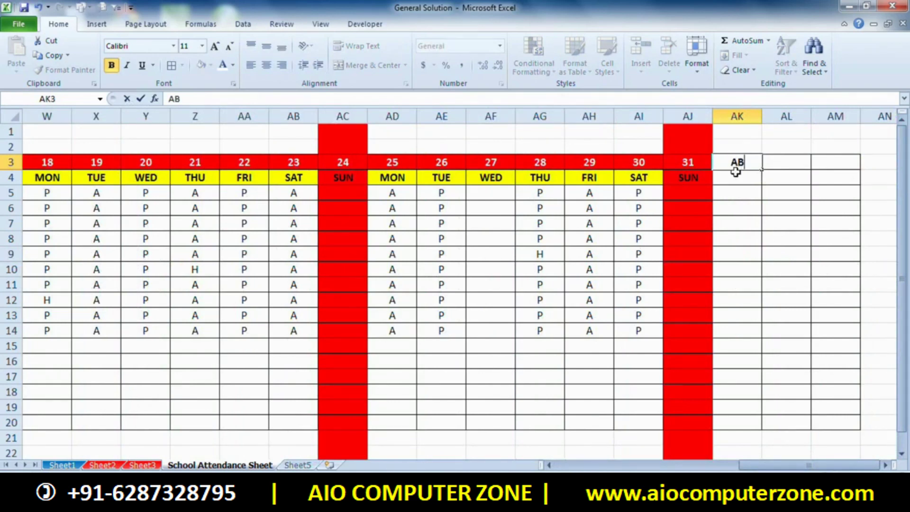
type("SENCE")
left_click(776, 160)
type("PRESE")
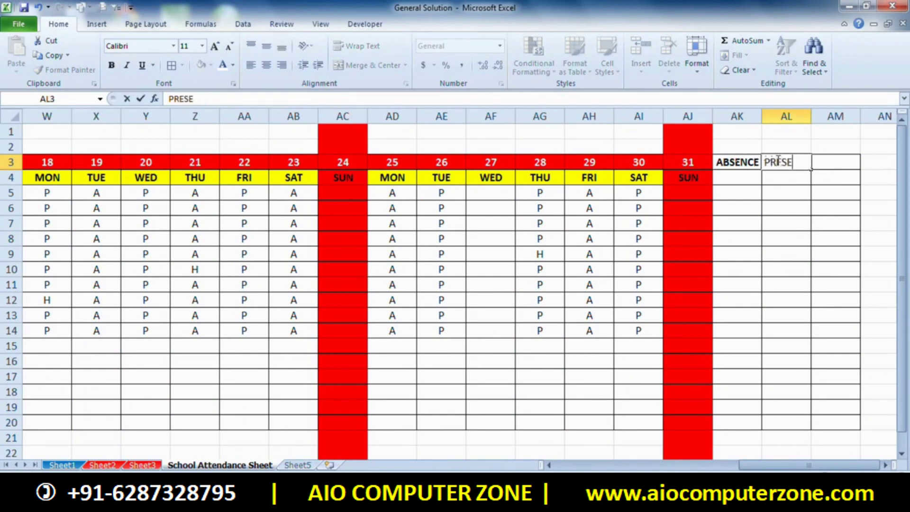
type("NCE")
left_click(791, 169)
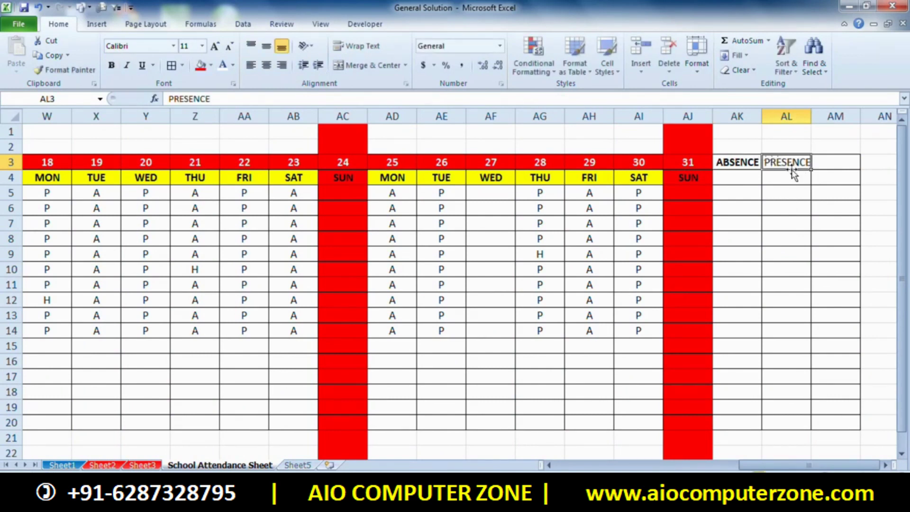
key("ctrl+b")
left_click(828, 176)
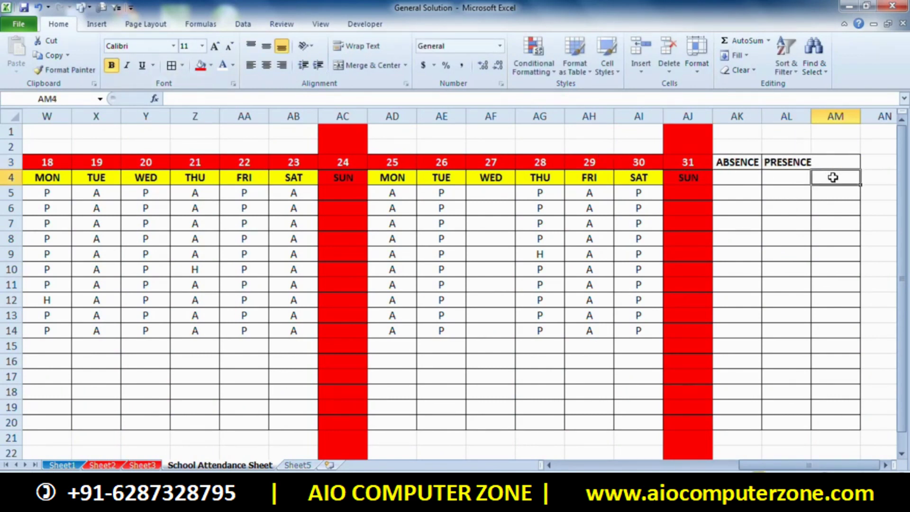
left_click(771, 165)
- Add a bold, centered OFF heading in AM3
left_click(824, 163)
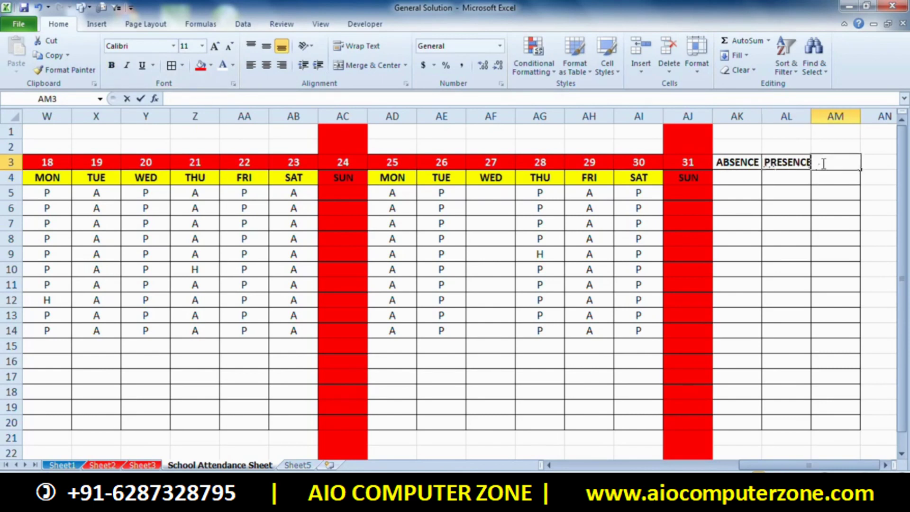
type("OFF")
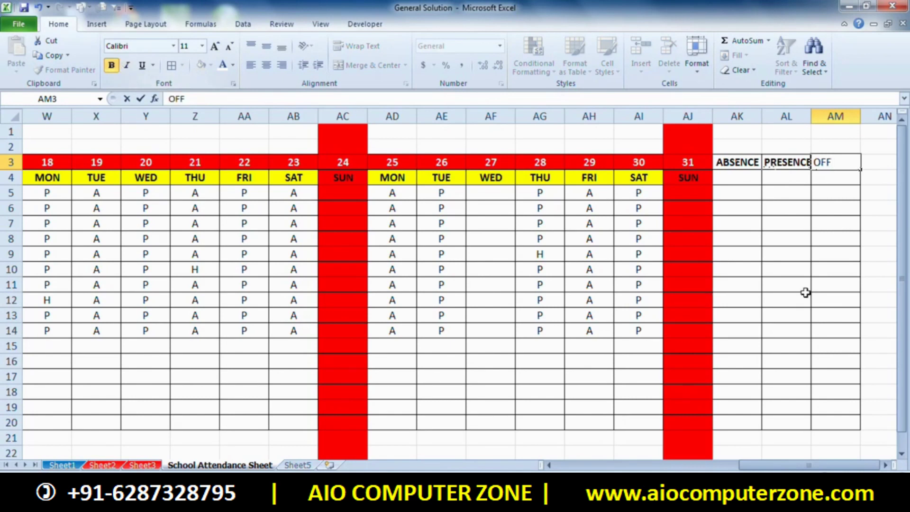
left_click(804, 274)
left_click(830, 162)
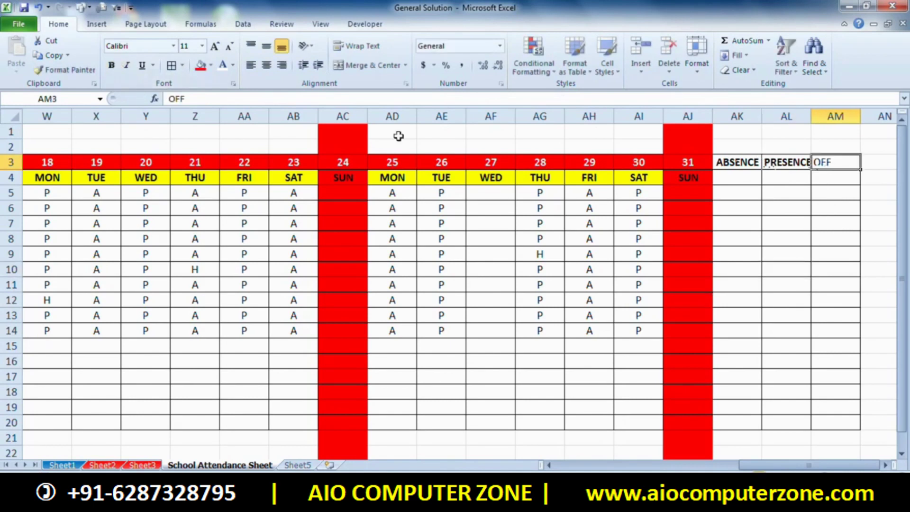
left_click(111, 65)
left_click(266, 65)
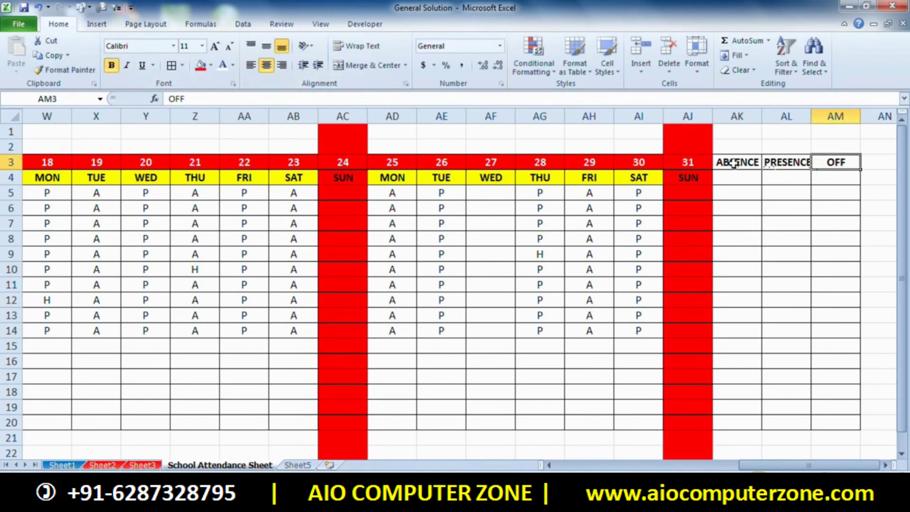
left_click(769, 163)
left_click(828, 163)
- Add a bold, centered FESTIVAL heading in AN3
left_click(874, 165)
double_click(850, 165)
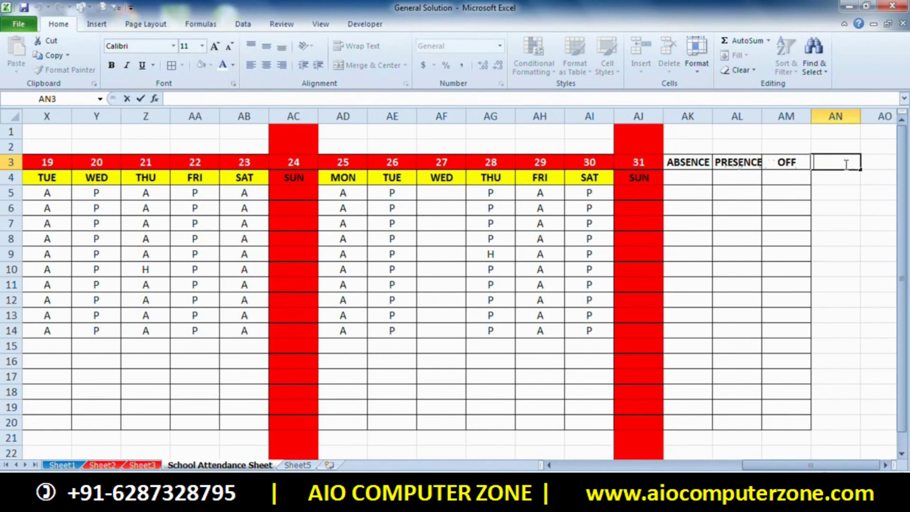
type("S")
type("FES")
type("IVAL")
left_click(878, 207)
left_click(846, 162)
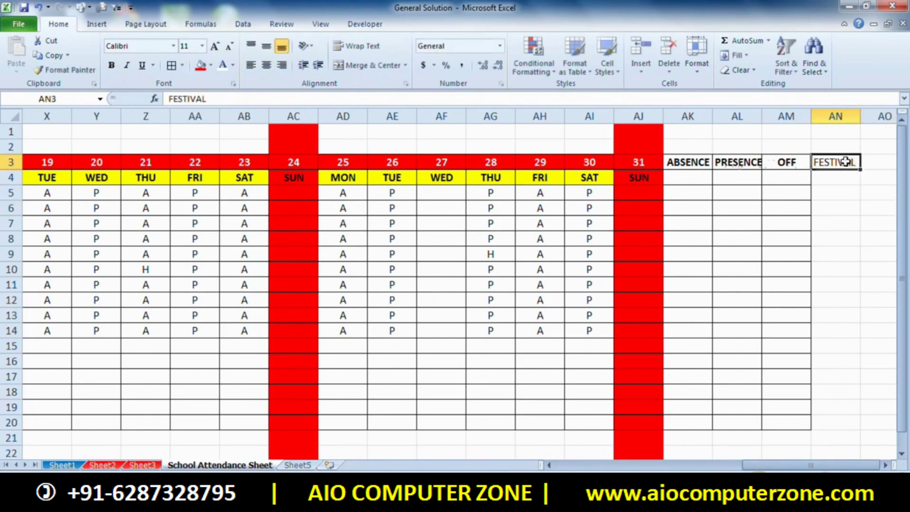
left_click(111, 65)
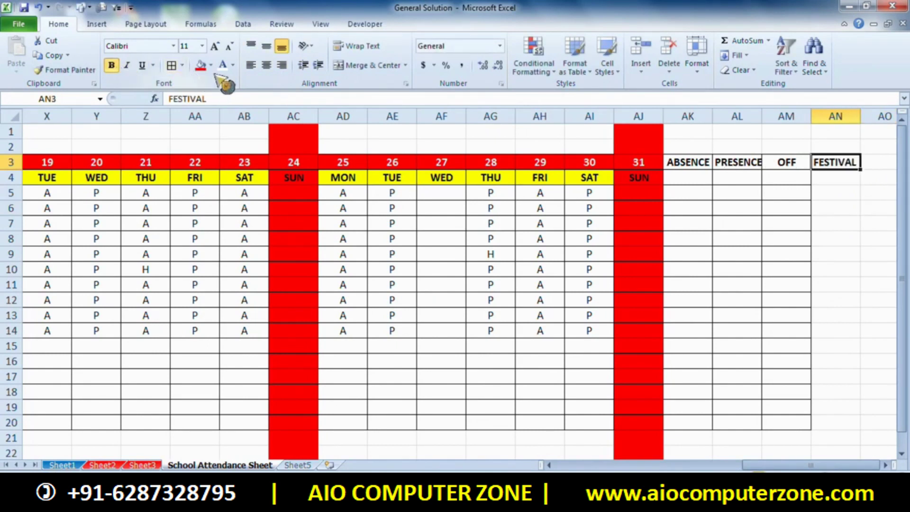
left_click(268, 65)
- Type TOTAL HOLI DAYS in AO3 and widen column AO to fit it
double_click(878, 162)
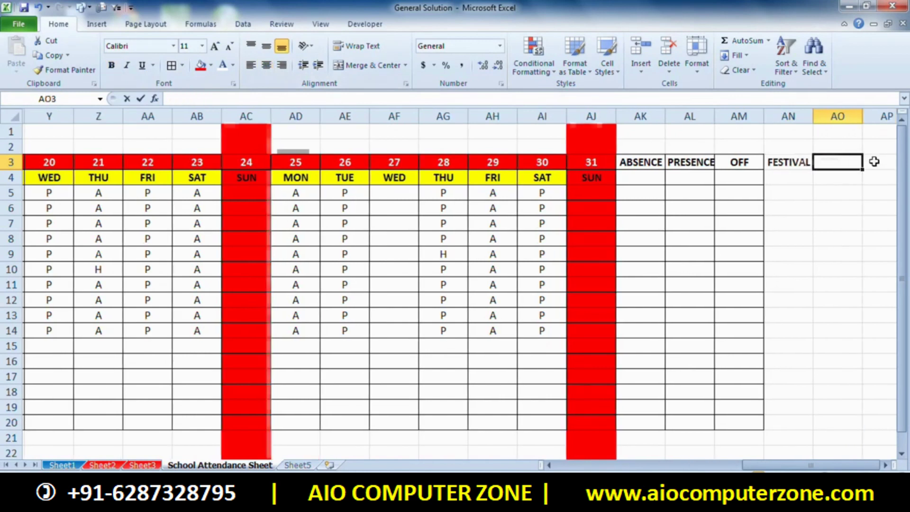
double_click(840, 166)
type("O")
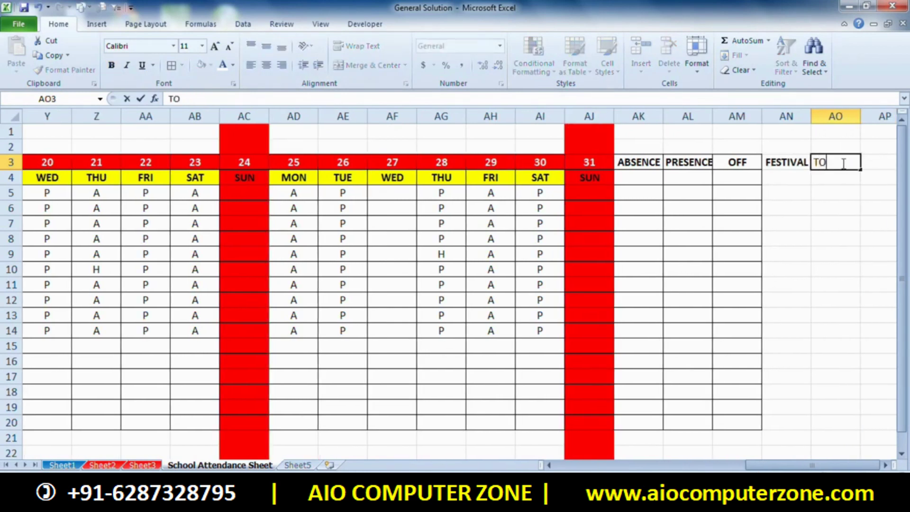
type("TAL HOLID")
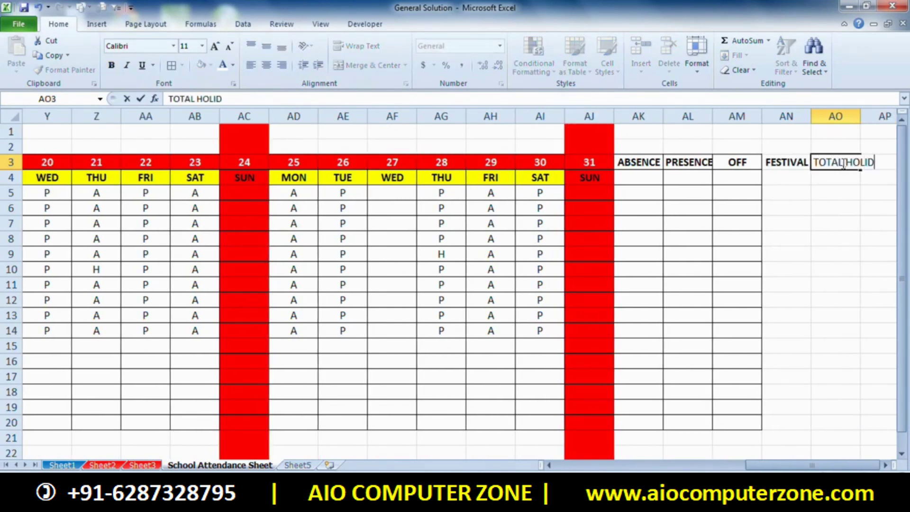
key("BackSpace")
key("BackSpace")
type("AYS")
left_click(854, 226)
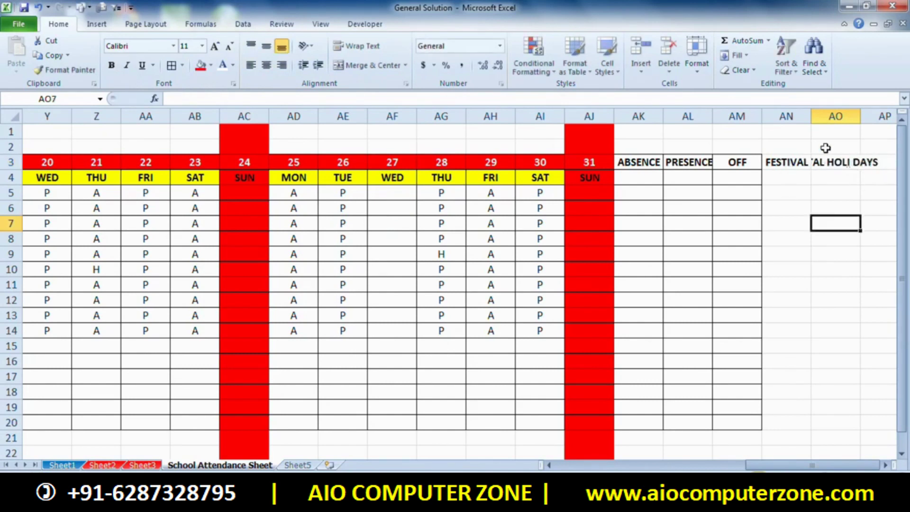
left_click_drag(861, 117, 896, 116)
left_click(855, 163)
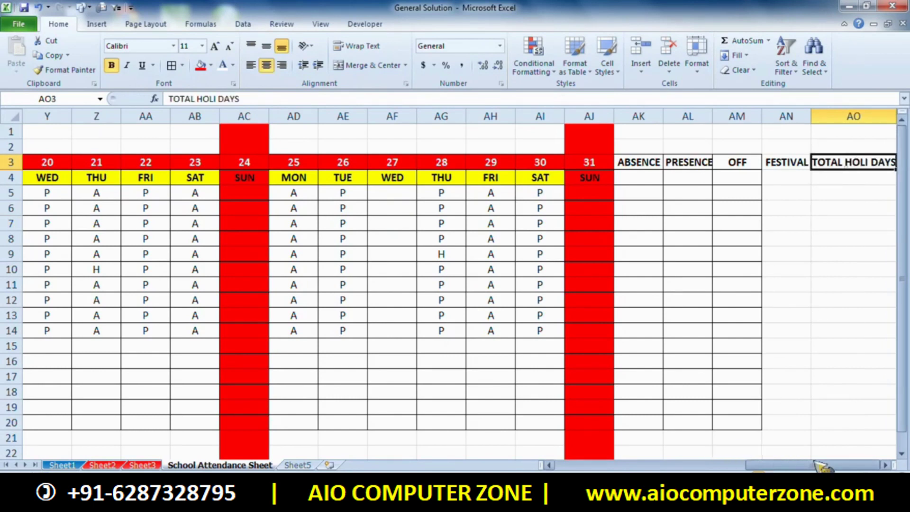
left_click(800, 347)
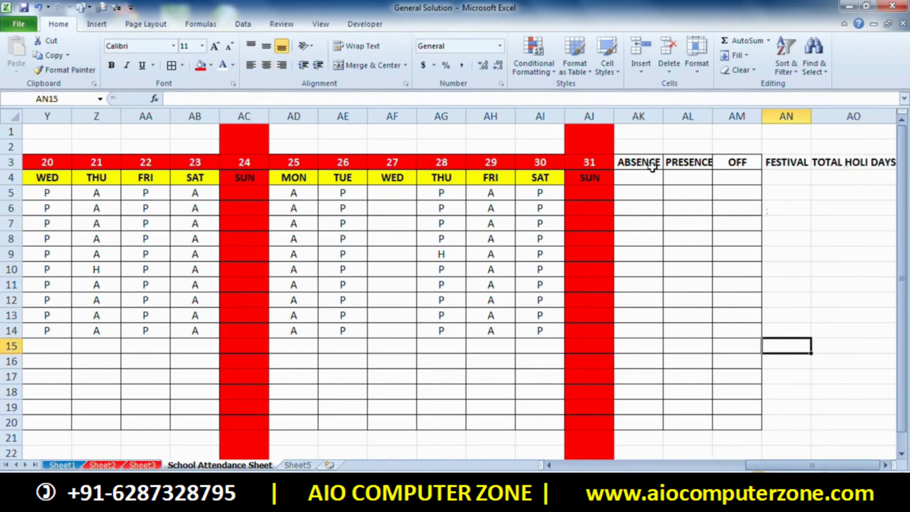
- Apply All Borders to AN3:AO20 and give the ABSENCE heading a dark fill
mouse_move(858, 422)
left_mouse_down()
mouse_move(842, 319)
mouse_move(778, 162)
left_mouse_up()
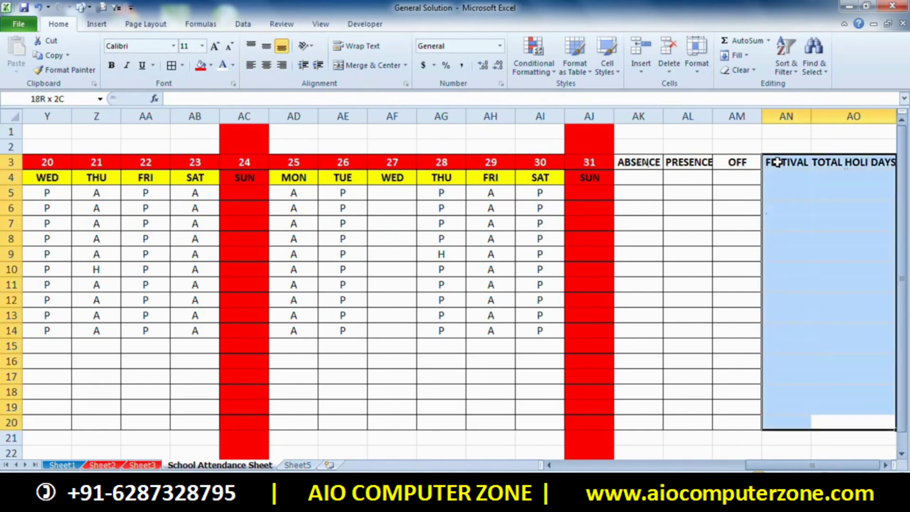
left_click(172, 66)
left_click(634, 163)
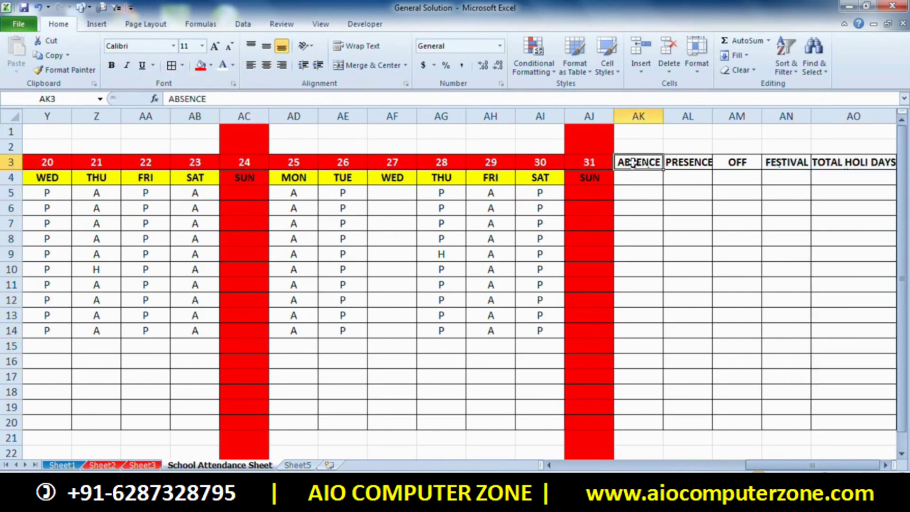
left_click(211, 65)
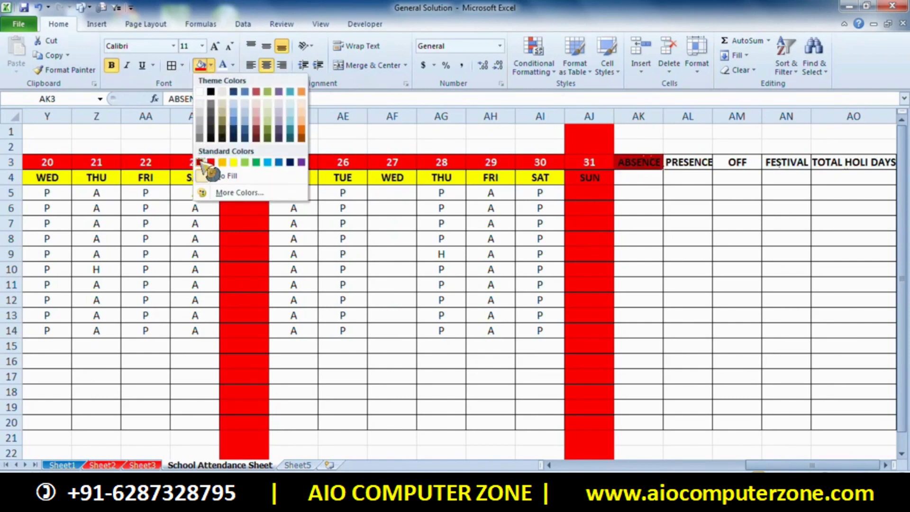
left_click(222, 137)
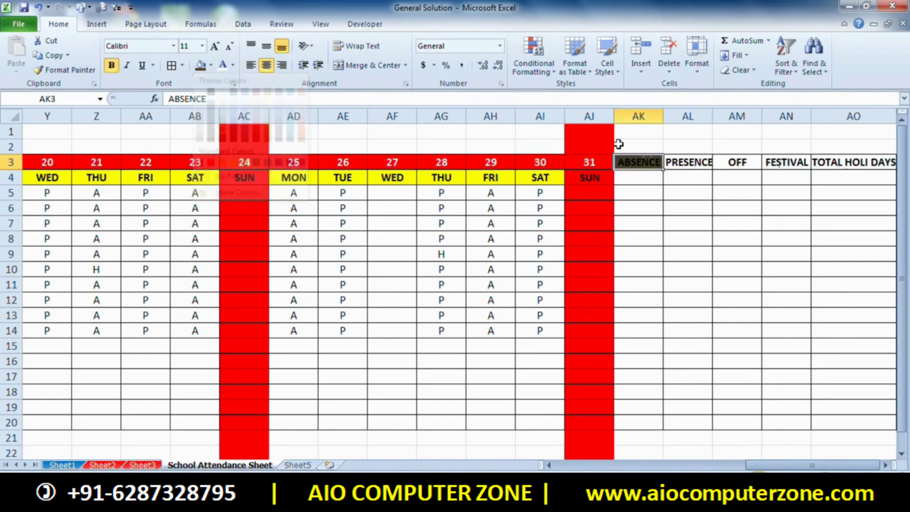
- Fill the PRESENCE heading purple and the OFF heading dark blue
left_click(684, 166)
left_click(211, 65)
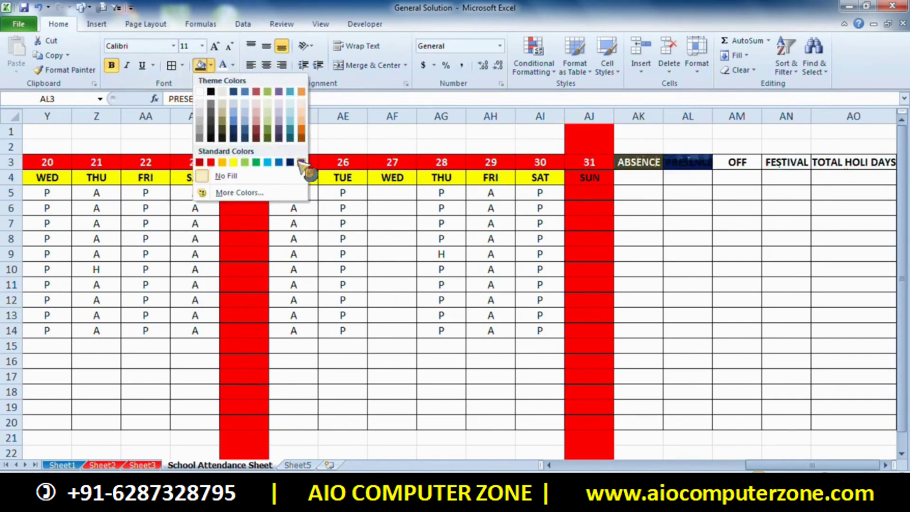
left_click(300, 163)
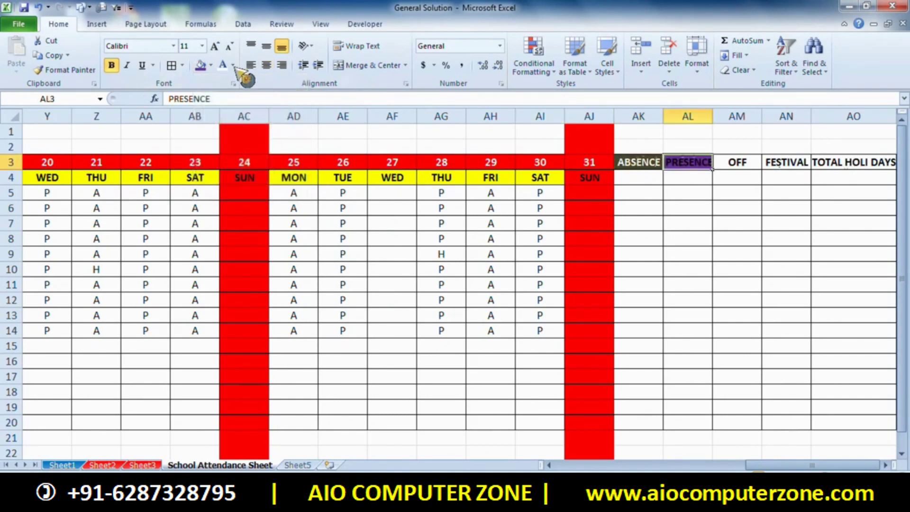
left_click(738, 163)
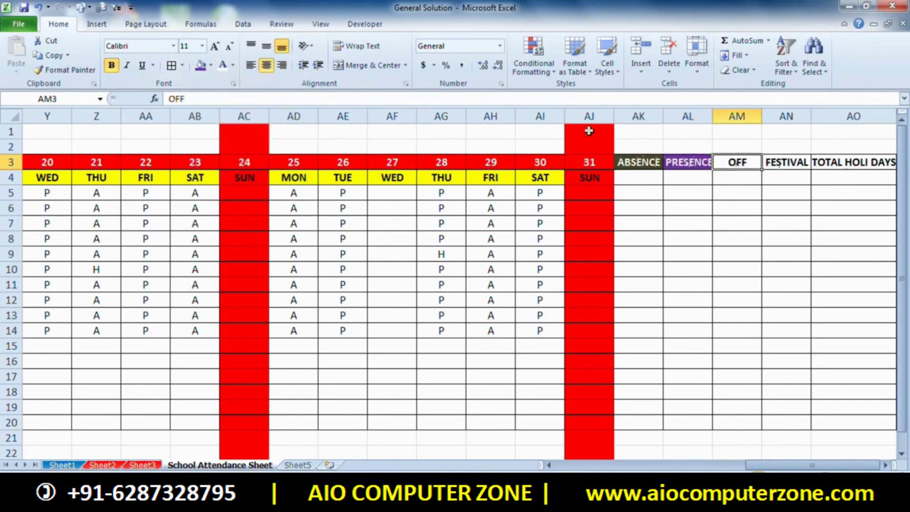
left_click(200, 65)
left_click(211, 65)
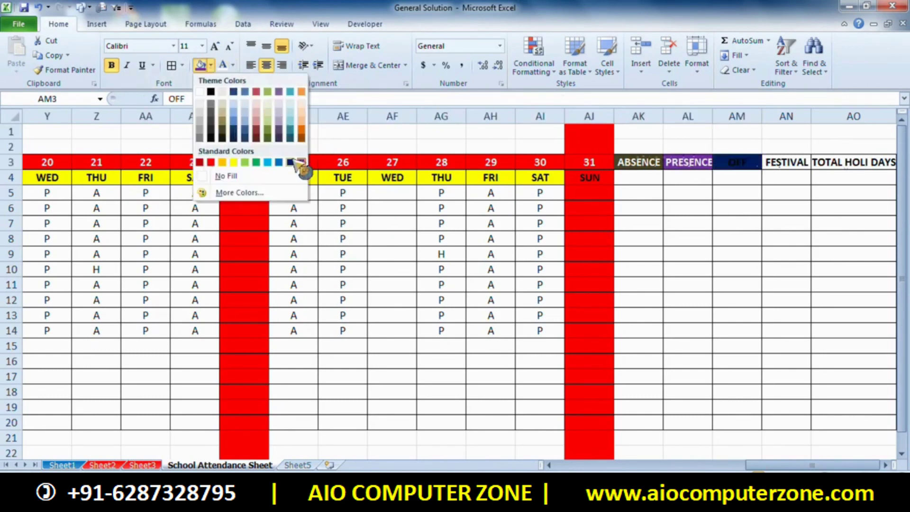
left_click(773, 162)
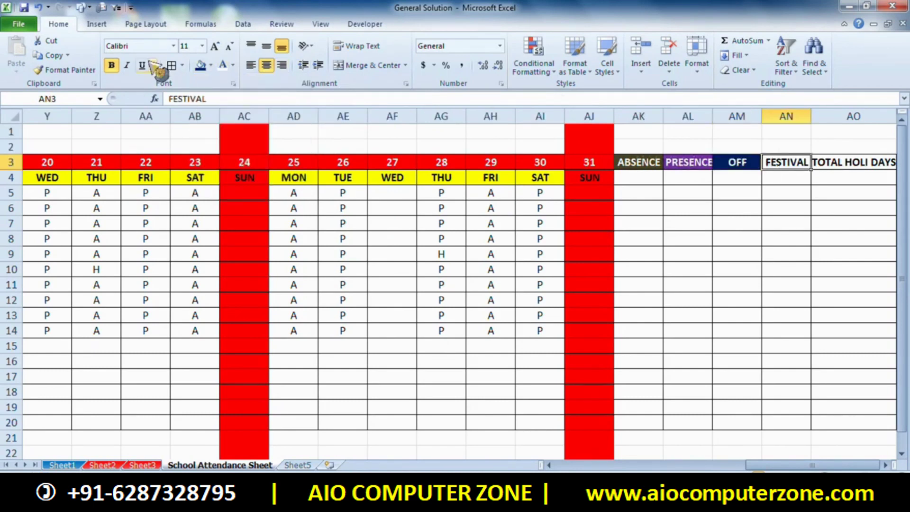
- Fill the FESTIVAL heading red and the TOTAL HOLI DAYS heading black
left_click(211, 65)
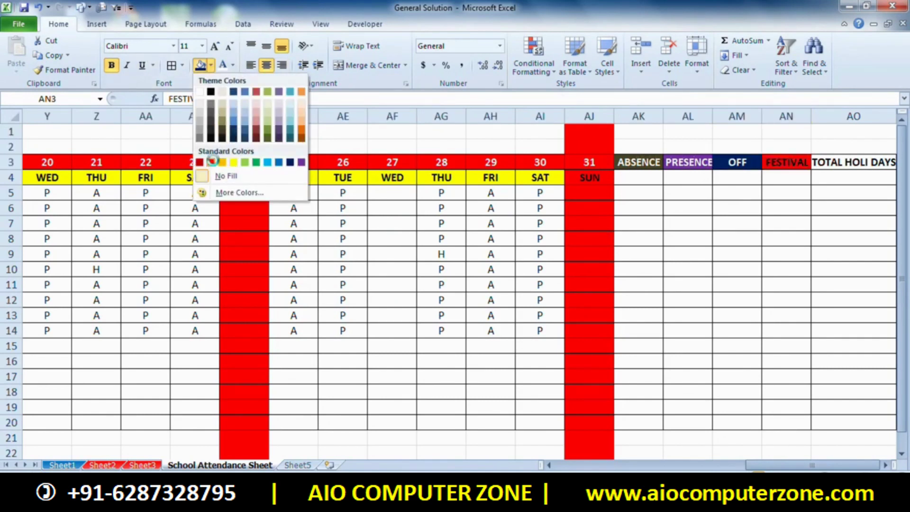
left_click(211, 163)
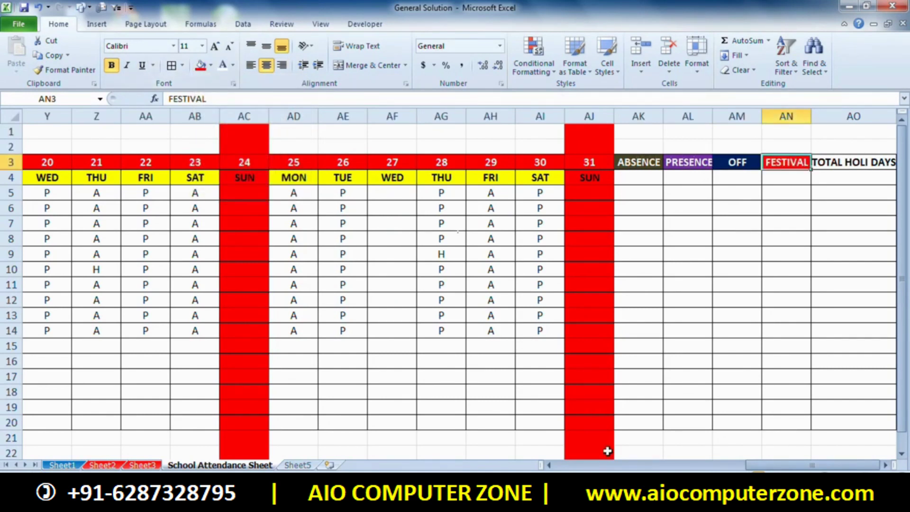
left_click(863, 161)
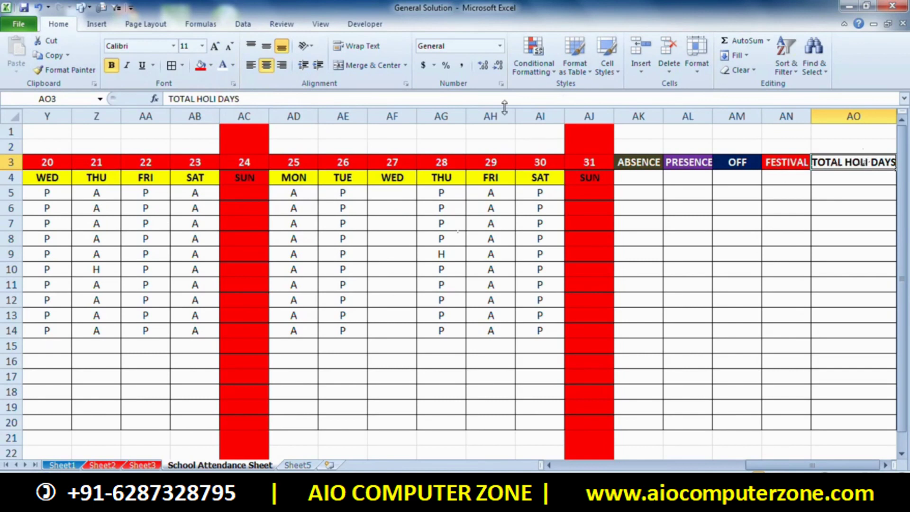
left_click(201, 65)
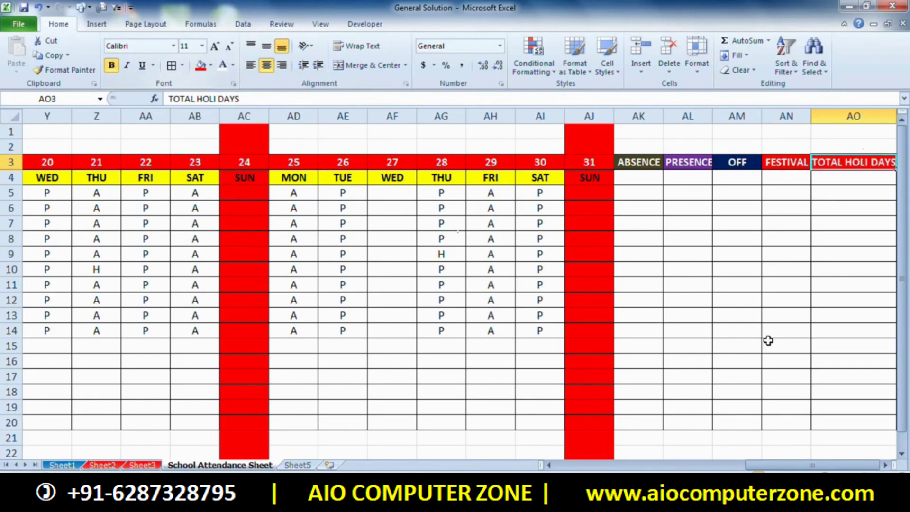
left_click(211, 65)
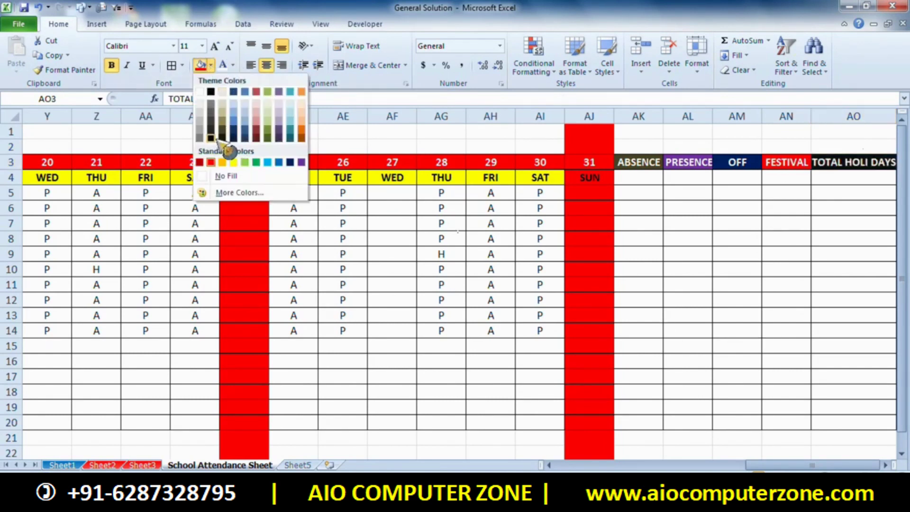
left_click(752, 316)
left_click(751, 317)
left_click_drag(812, 465, 576, 461)
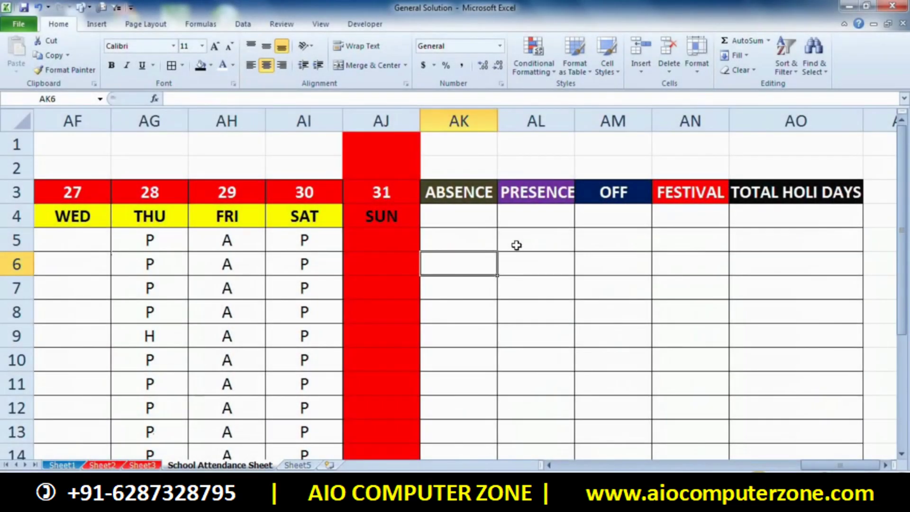
- Enter =COUNTIF(F5:AJ5,"P") in AK5, which shows 14 for the first student
left_click(443, 236)
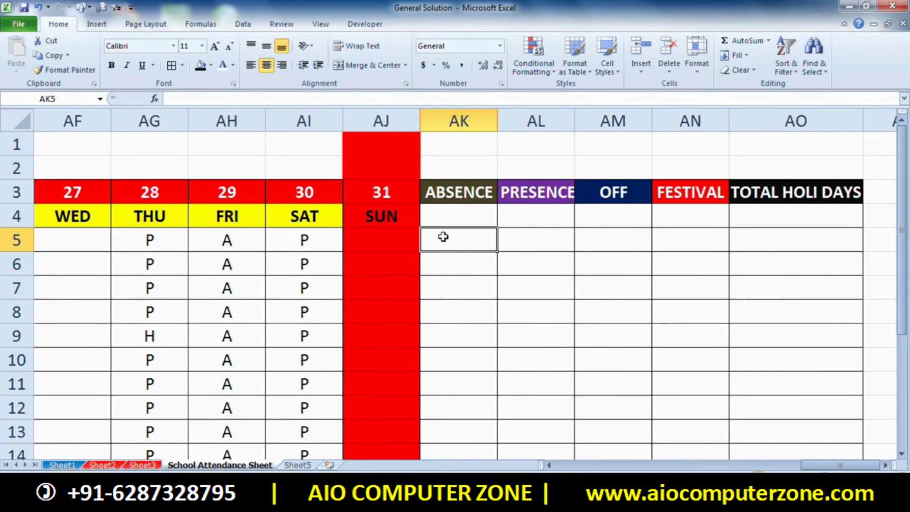
double_click(444, 236)
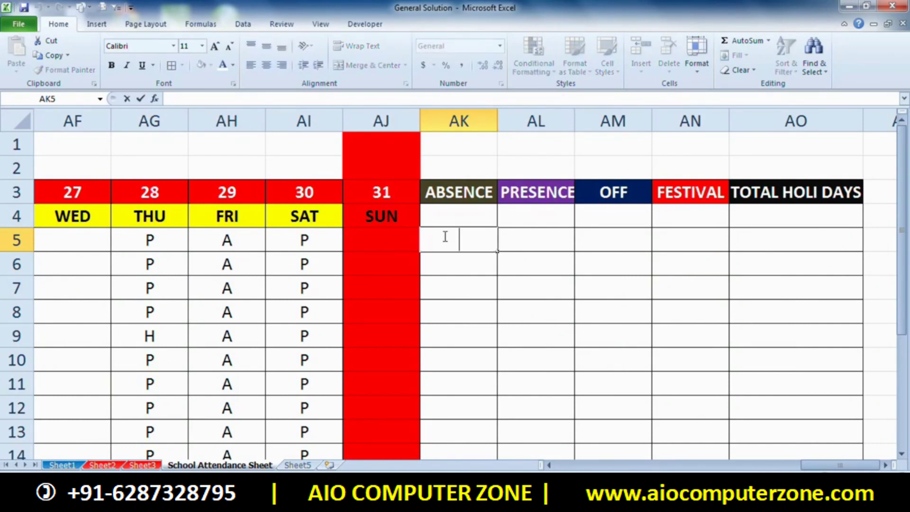
type("=C")
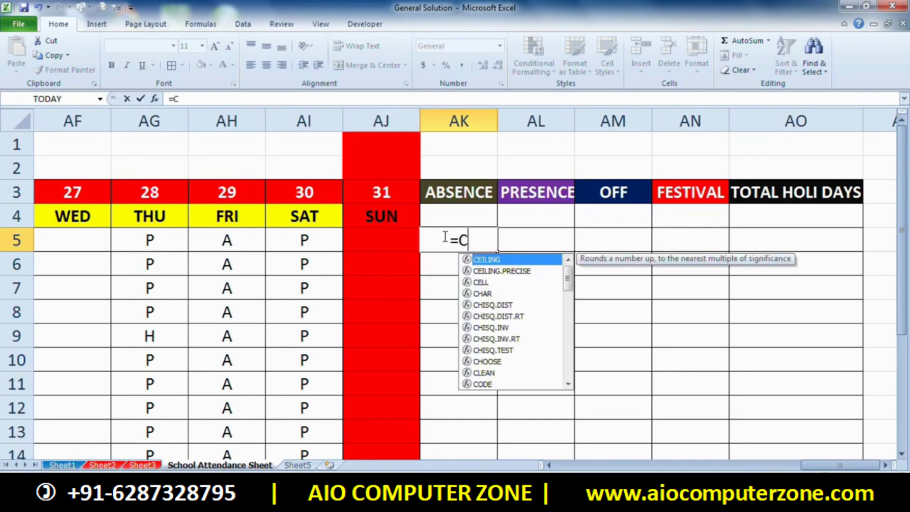
type("OUNTIF")
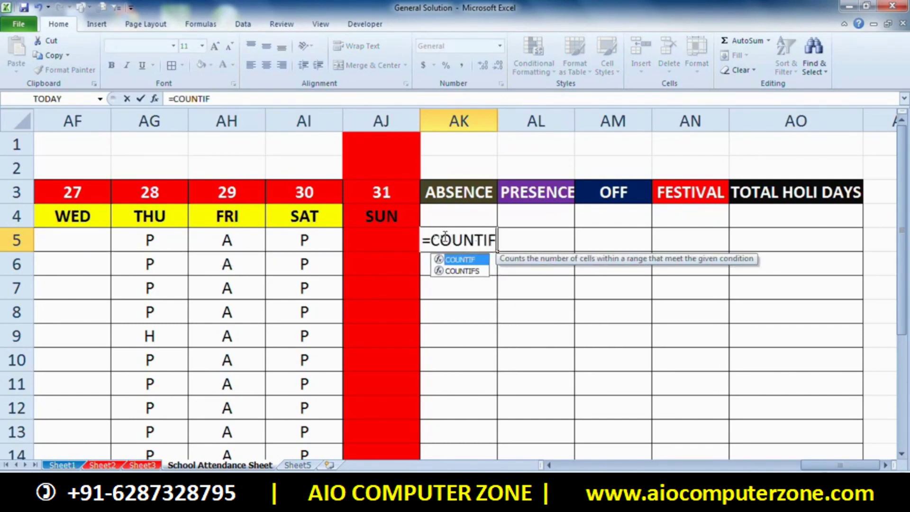
type("(")
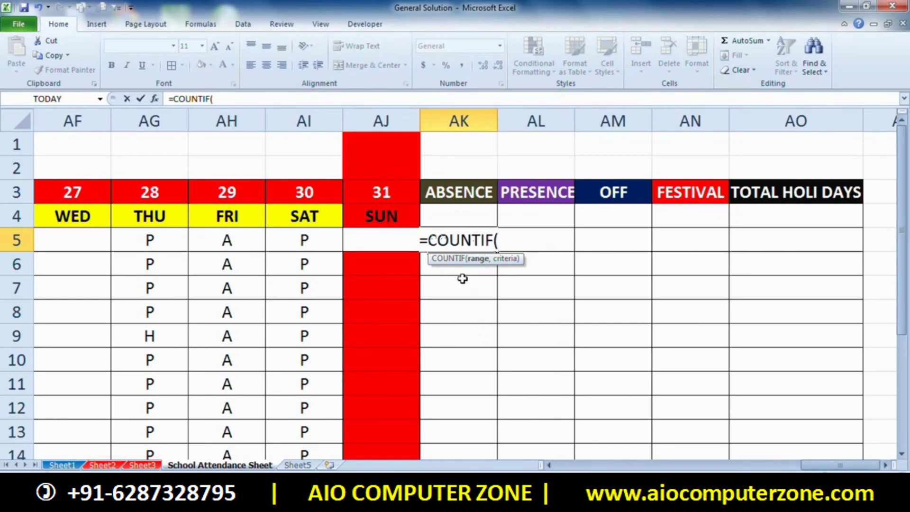
mouse_move(840, 466)
left_mouse_down()
mouse_move(637, 442)
mouse_move(319, 234)
mouse_move(907, 244)
left_mouse_up()
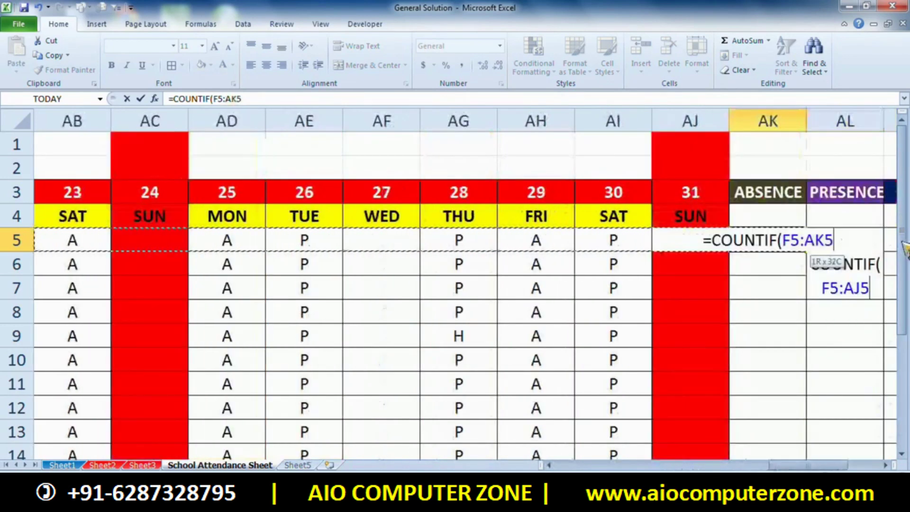
left_click_drag(908, 245, 645, 243)
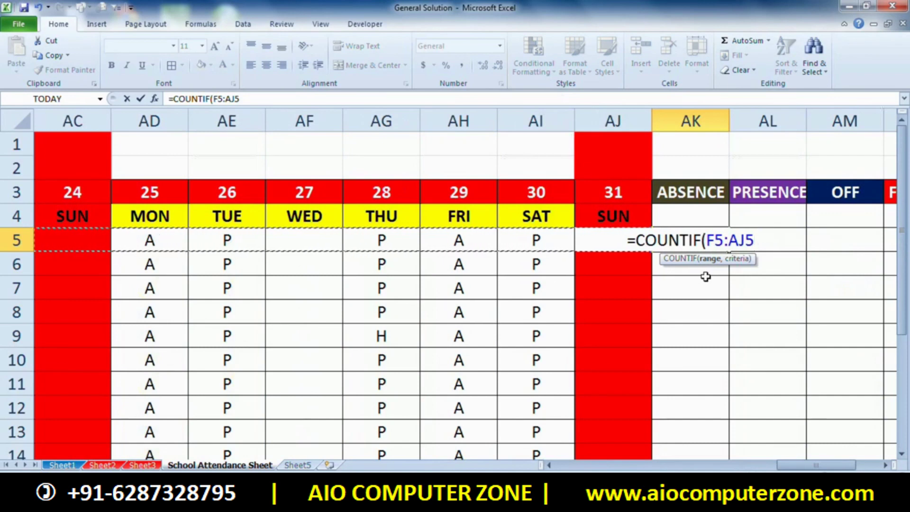
type(",")
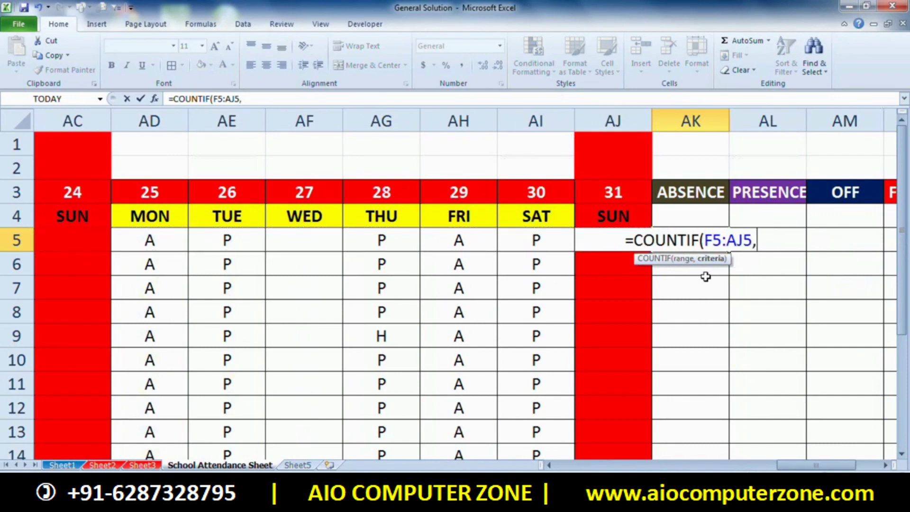
type("\"")
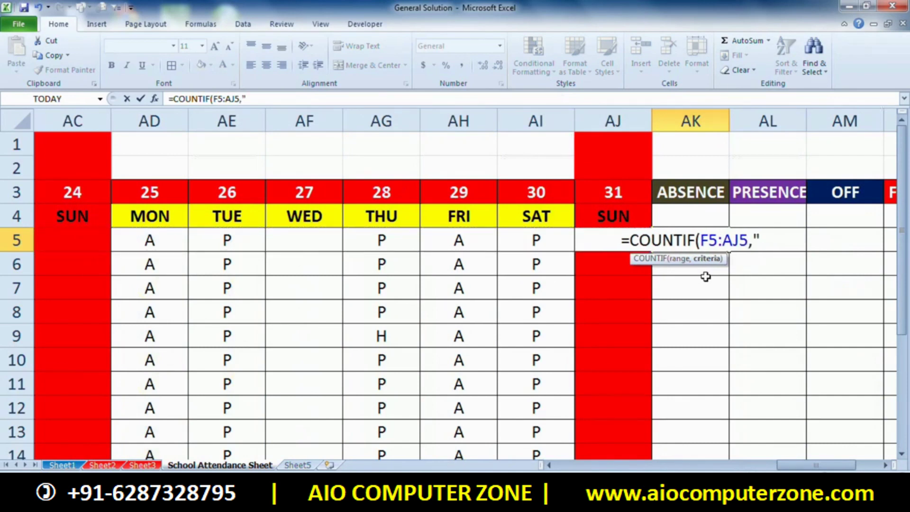
type("P\"")
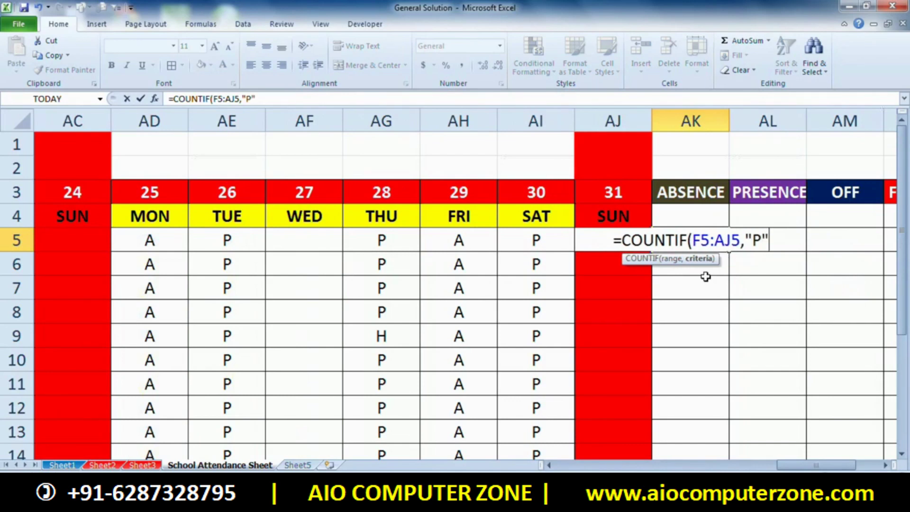
type(")")
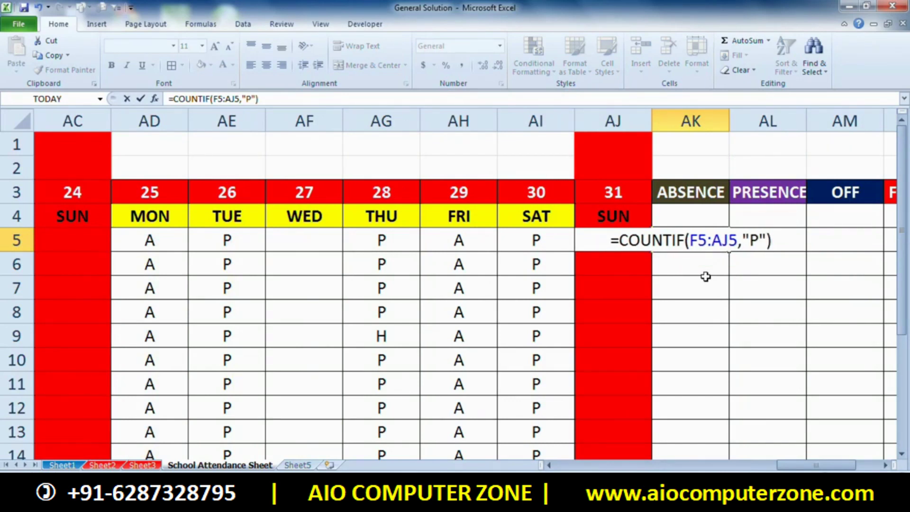
key("Return")
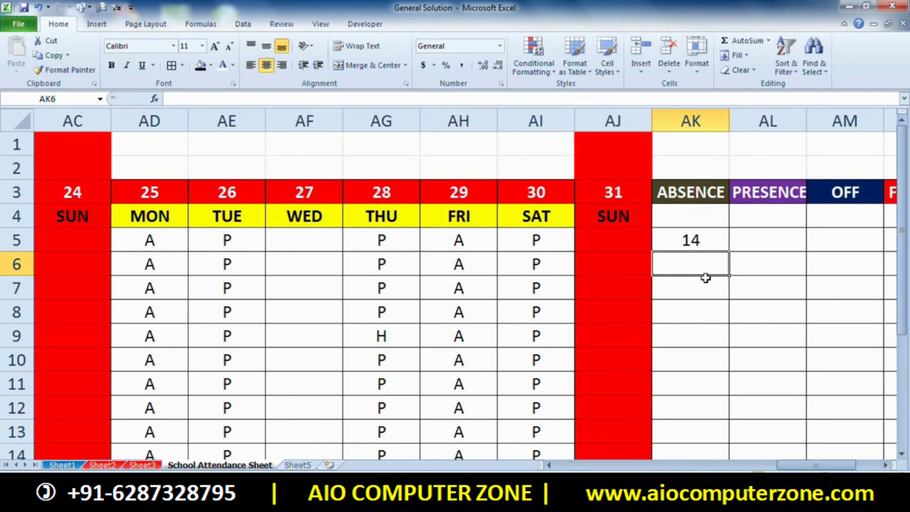
- Enter =COUNTIF(F5:AI5,"A") in AL5, which returns 11
left_click(757, 236)
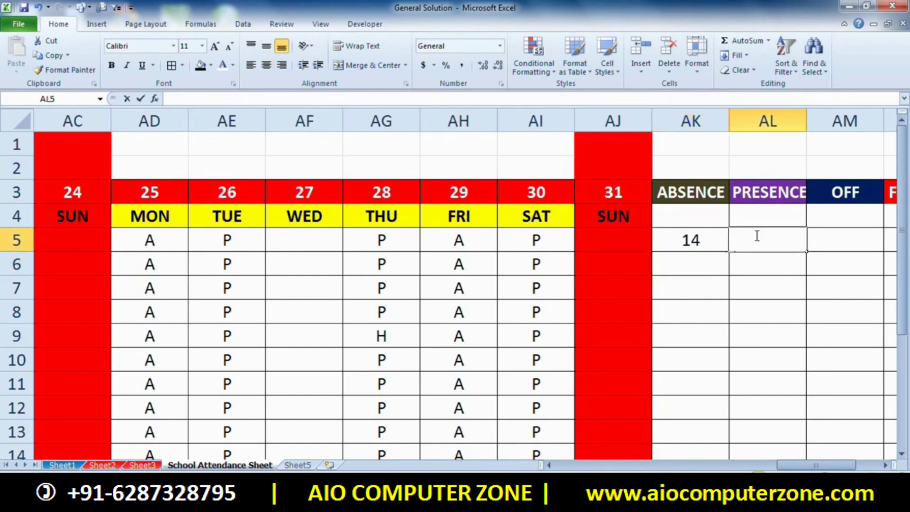
type("=")
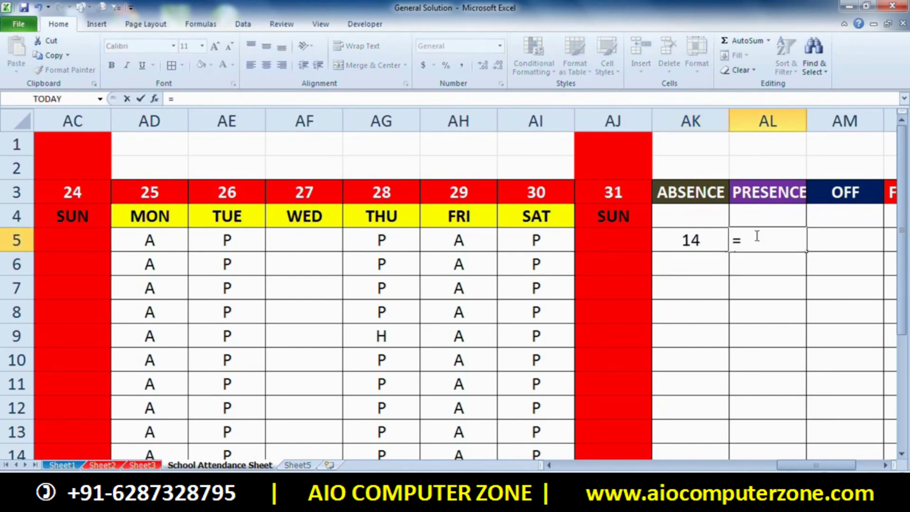
type("COUNTIF")
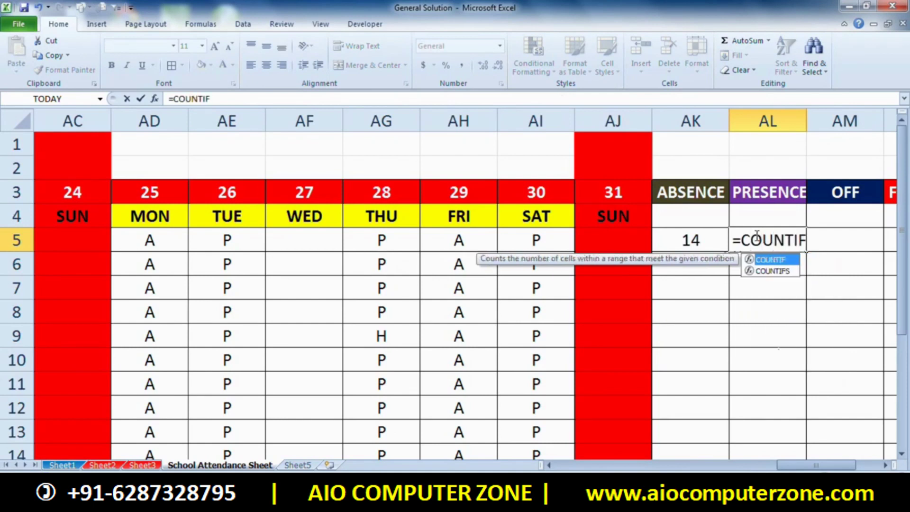
type("(")
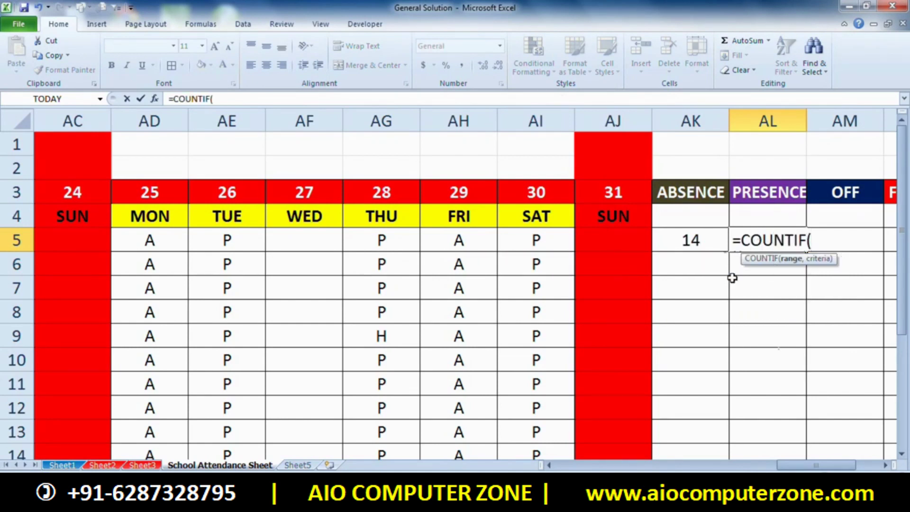
mouse_move(558, 246)
left_mouse_down()
mouse_move(73, 227)
mouse_move(71, 246)
mouse_move(17, 241)
left_mouse_up()
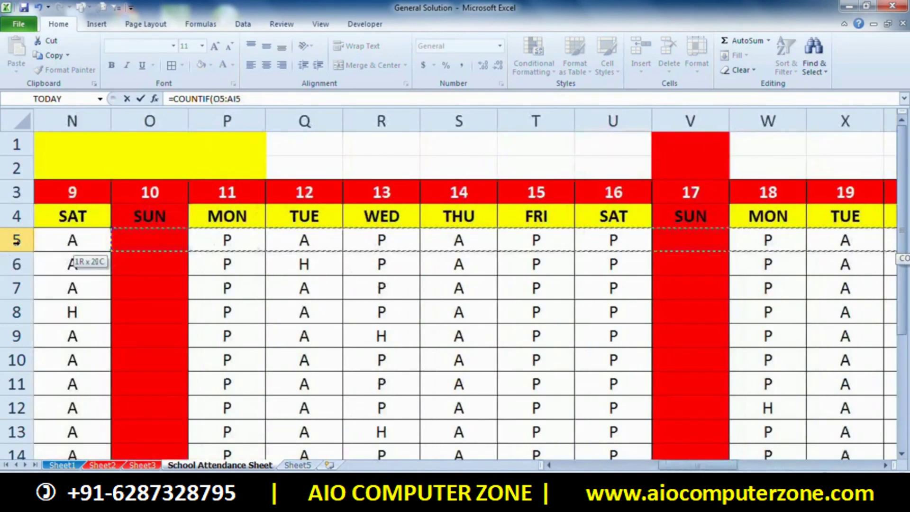
left_click_drag(16, 240, 214, 247)
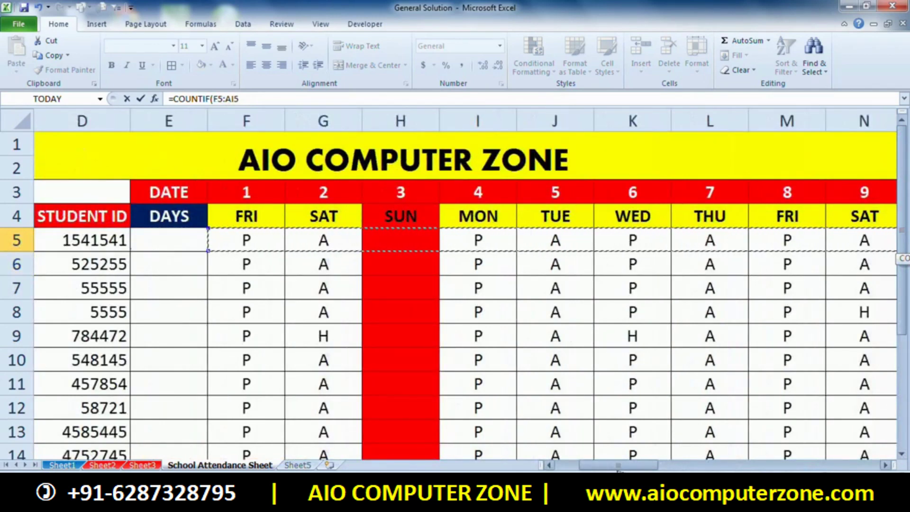
left_click_drag(619, 465, 835, 465)
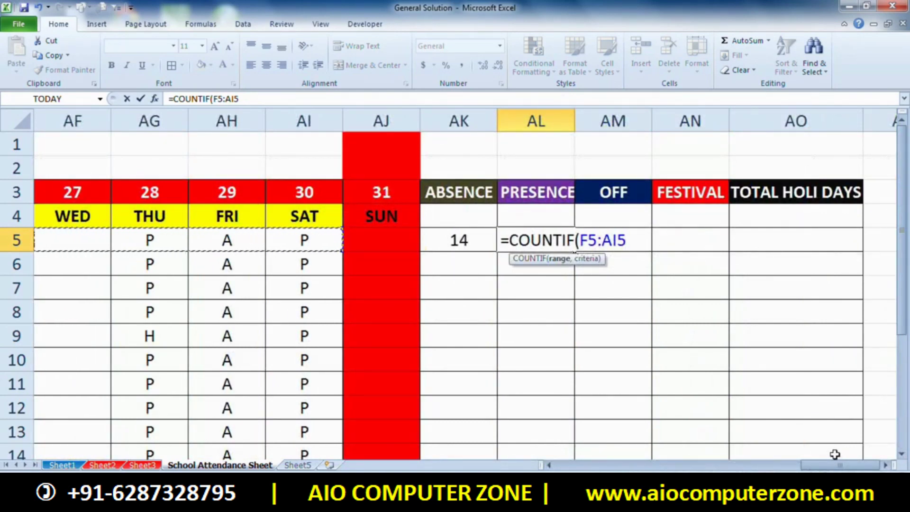
type(",\"")
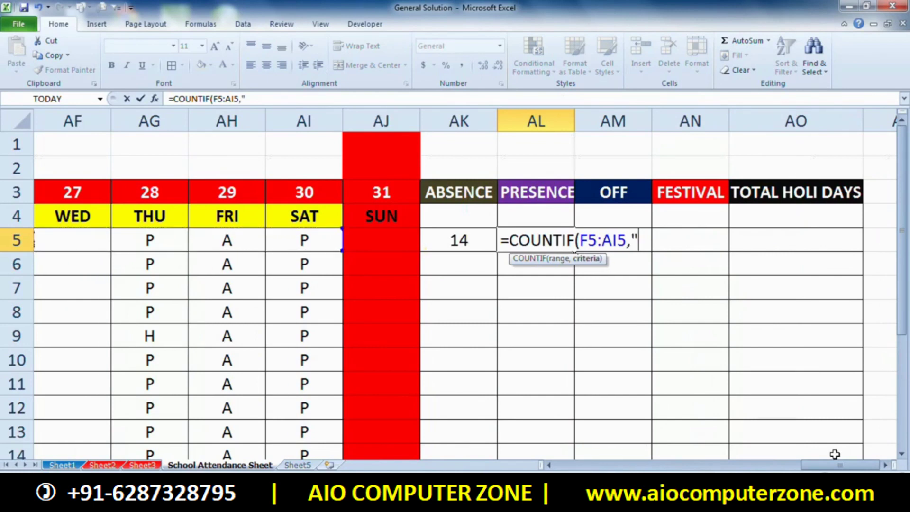
type("A")
type("\")")
key("Return")
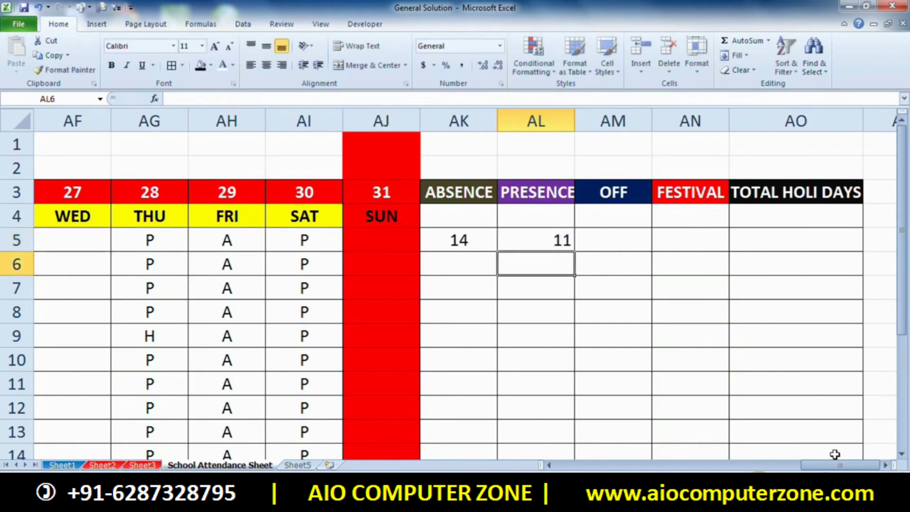
left_click(565, 242)
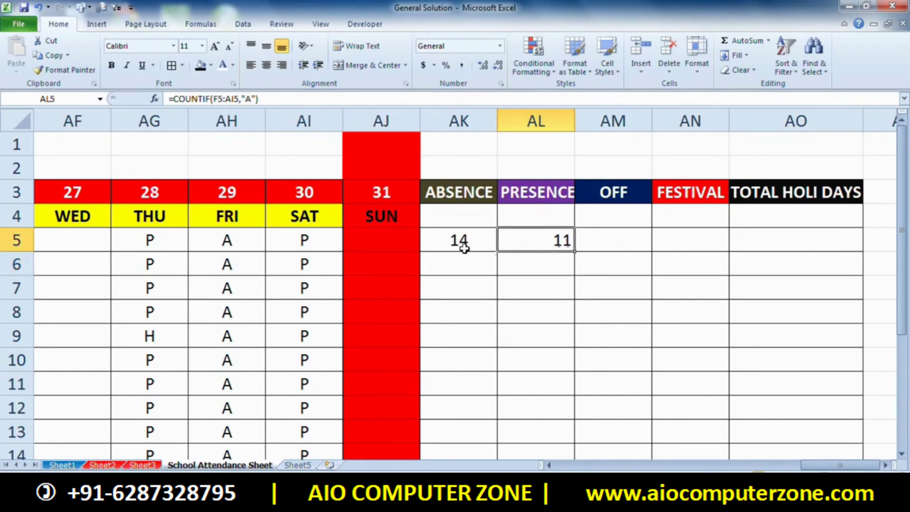
- Enter =COUNTIF(F5:AJ5,"") in AM5, which counts 6 blank days
double_click(614, 243)
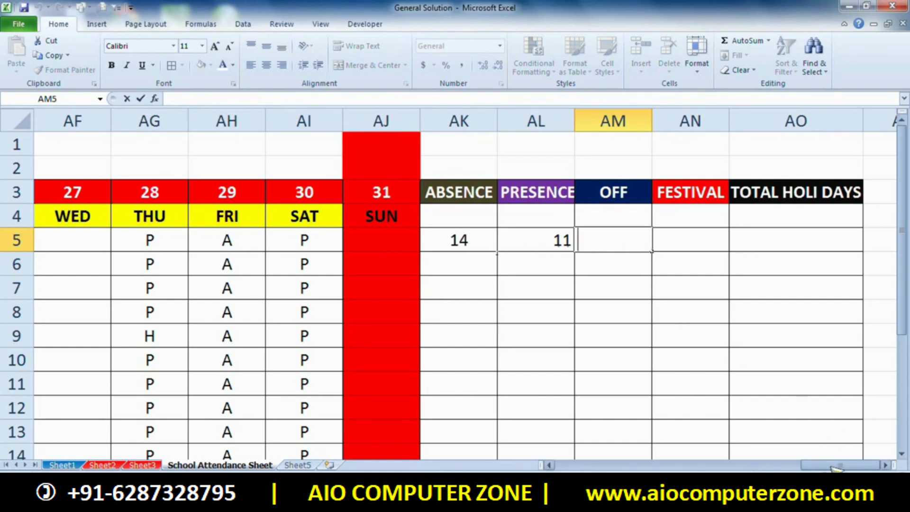
left_click_drag(839, 466, 820, 467)
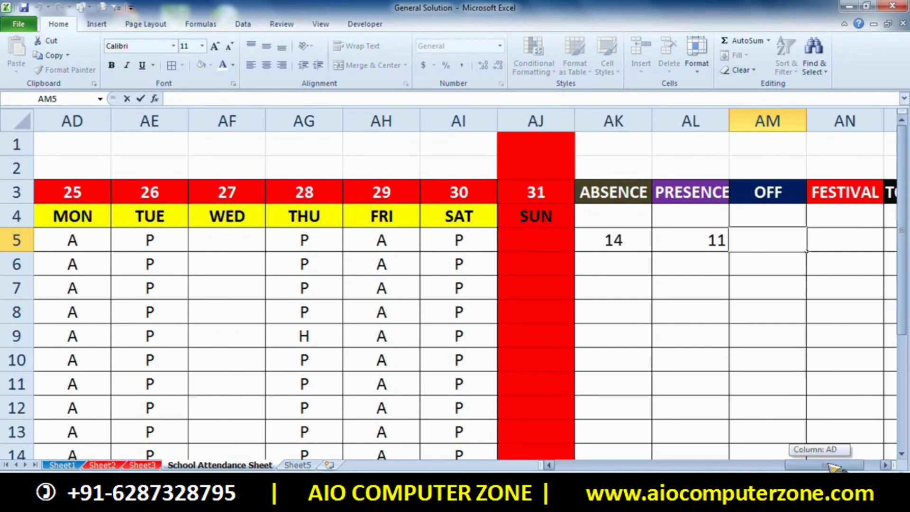
left_click_drag(825, 467, 840, 467)
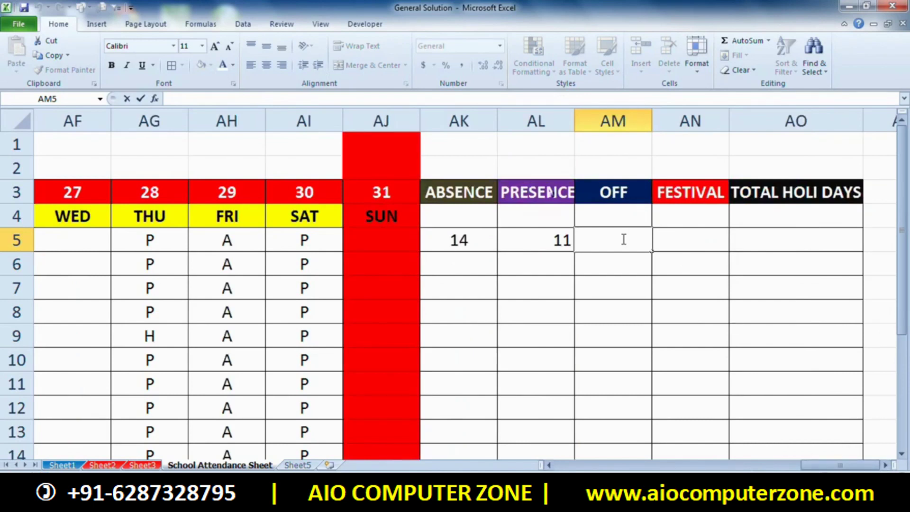
type("=")
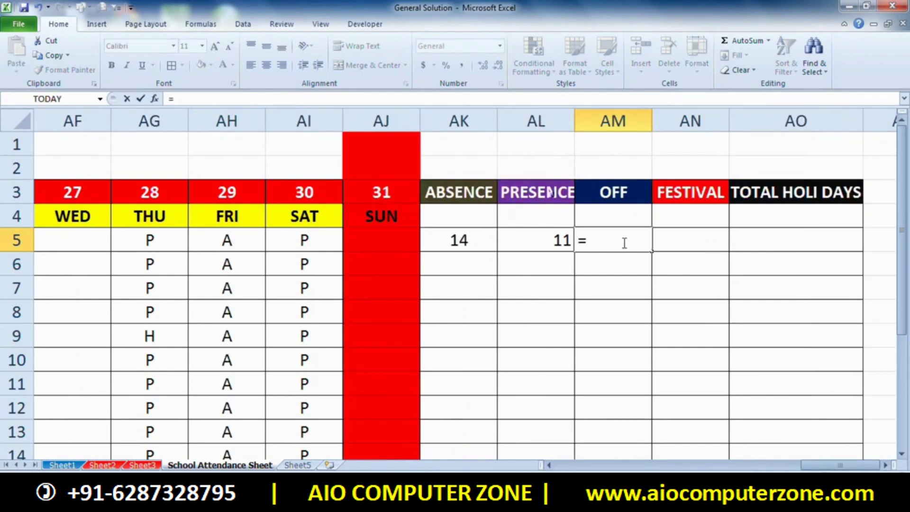
type("COUNTIF")
type("(")
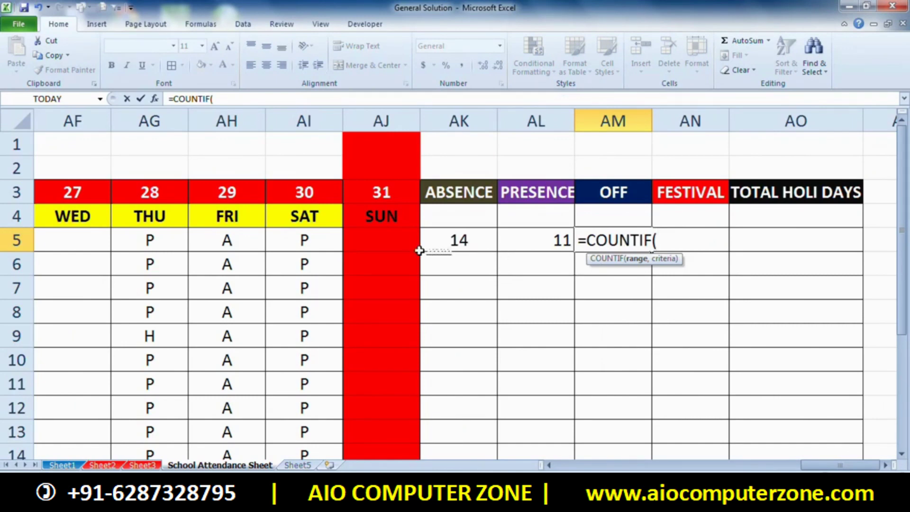
left_click_drag(420, 250, 71, 256)
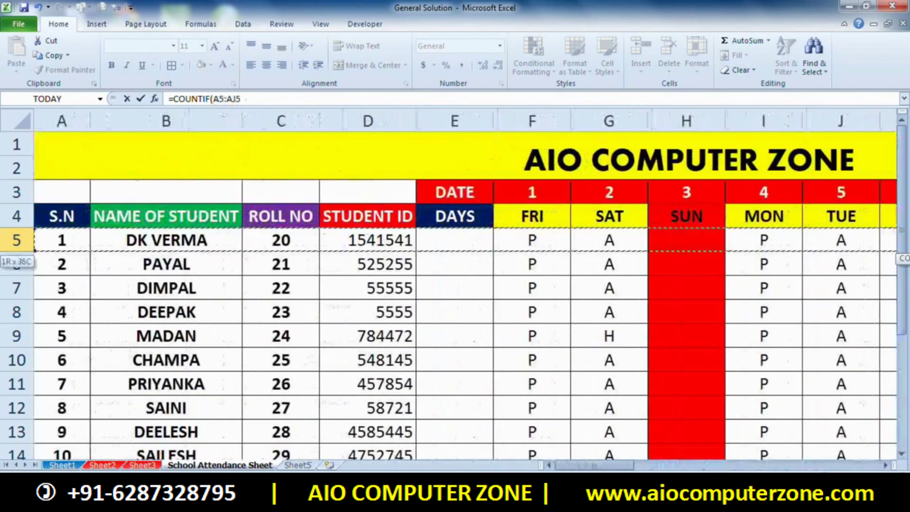
left_click_drag(71, 251, 512, 240)
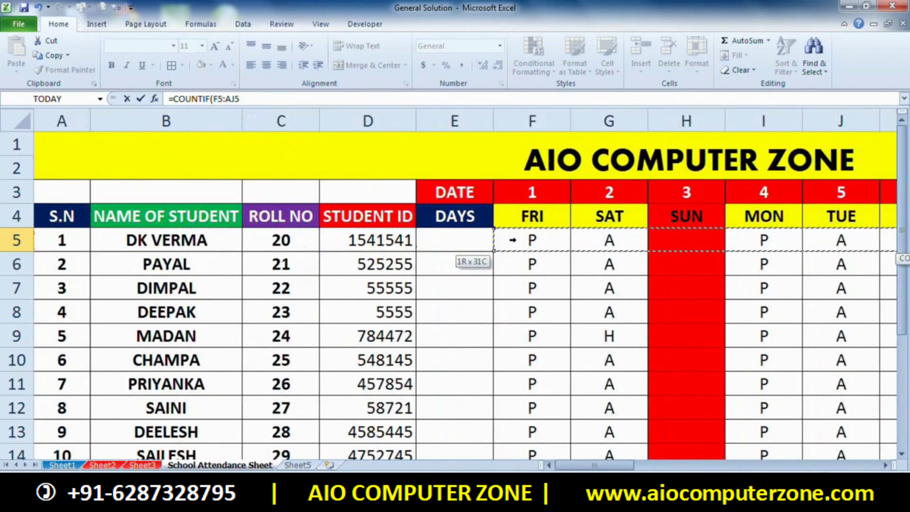
mouse_move(593, 465)
left_mouse_down()
mouse_move(799, 459)
mouse_move(858, 445)
left_mouse_up()
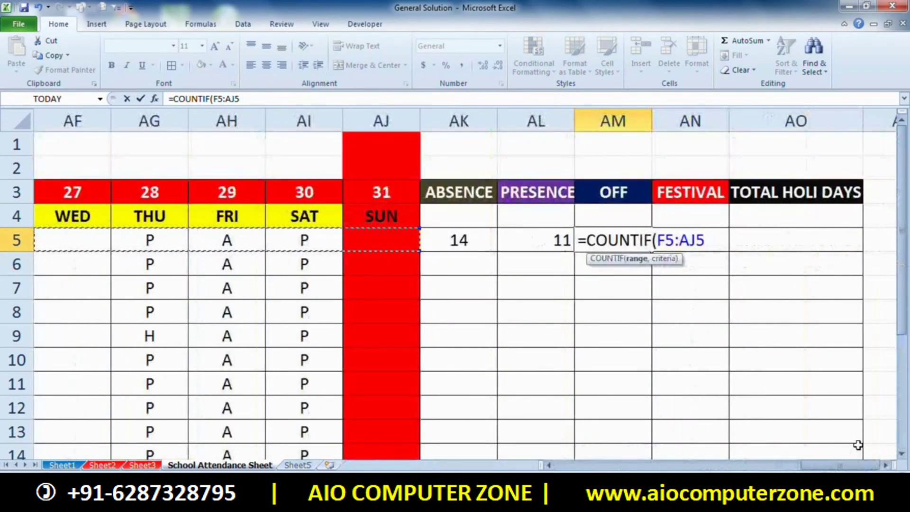
type(",\"")
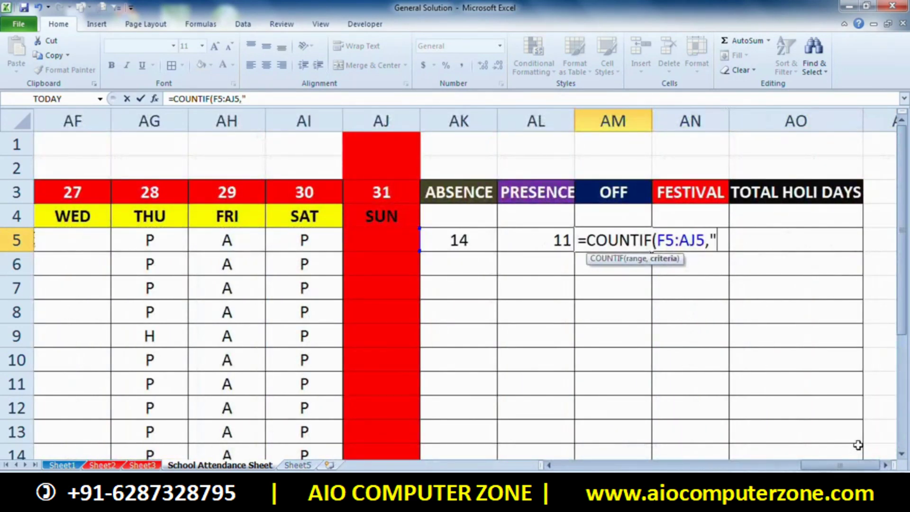
type("\"")
type(")")
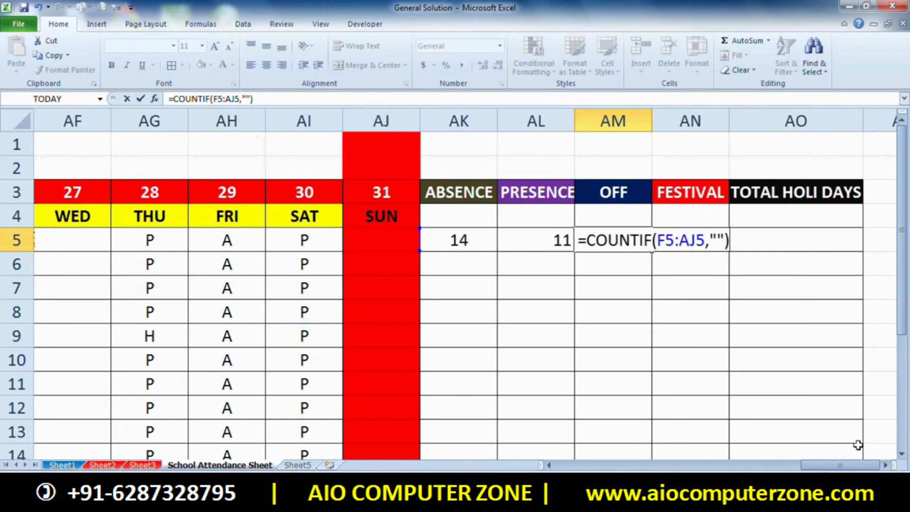
key("Return")
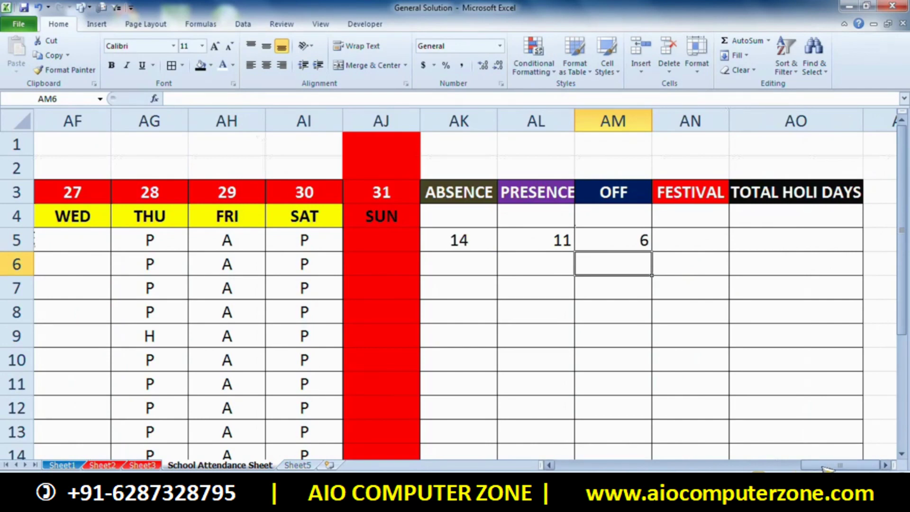
left_click_drag(825, 469, 771, 466)
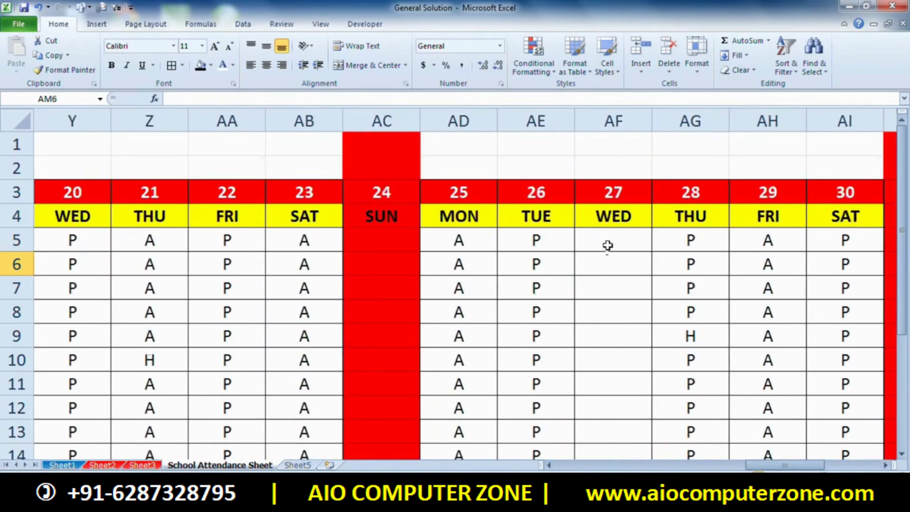
double_click(607, 246)
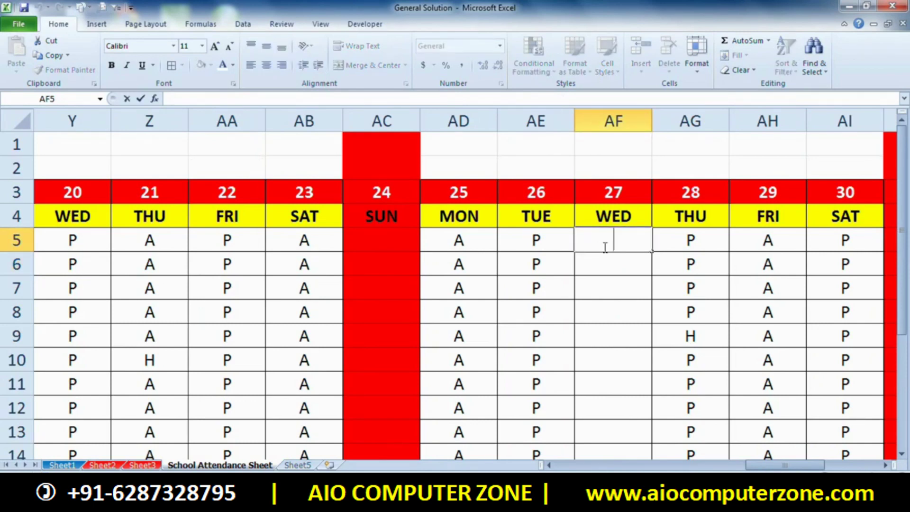
type("A")
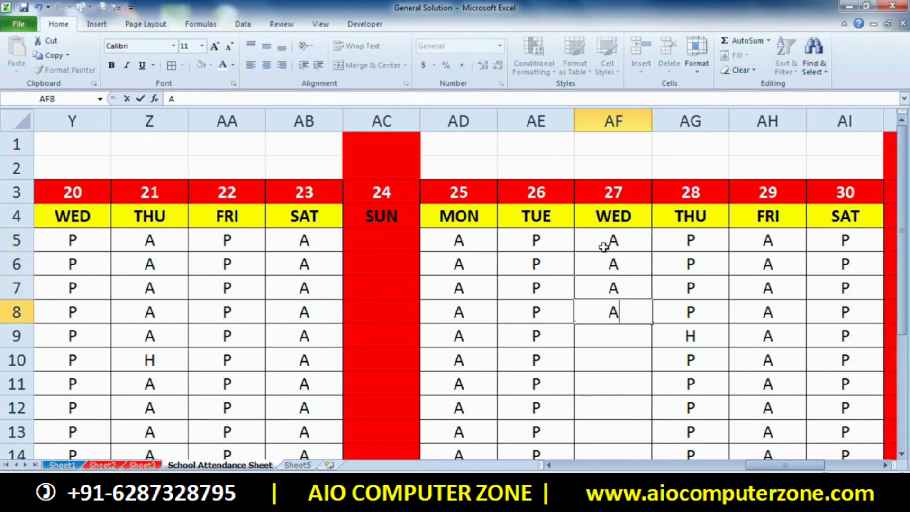
type(" A A A A")
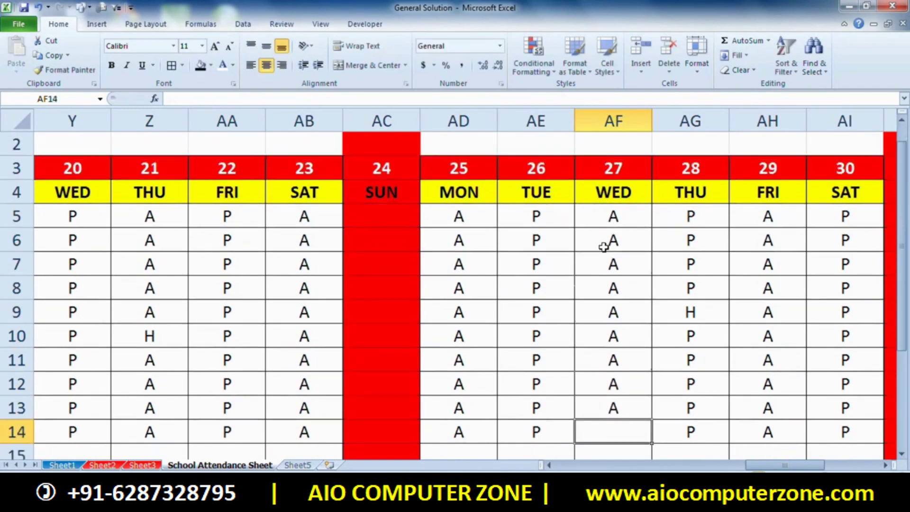
type(" A A A A A")
scroll(533, 265, "down", 2)
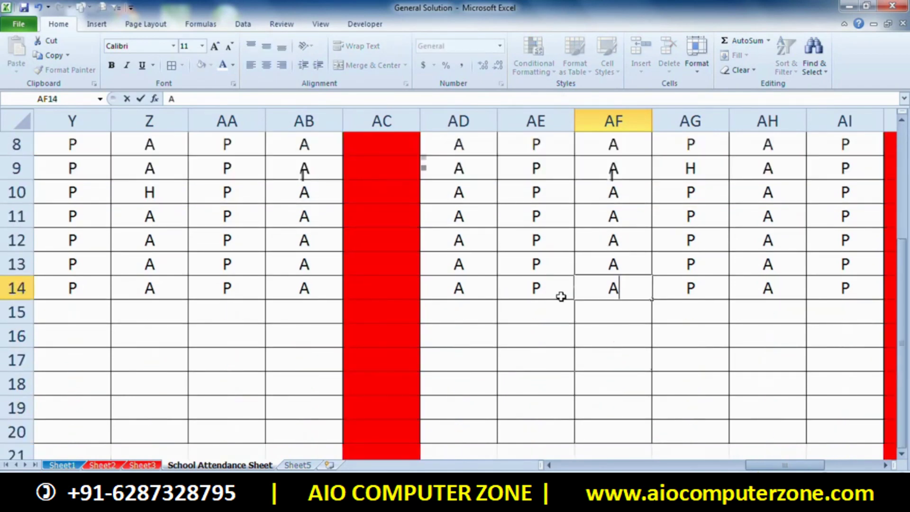
left_click_drag(775, 467, 830, 467)
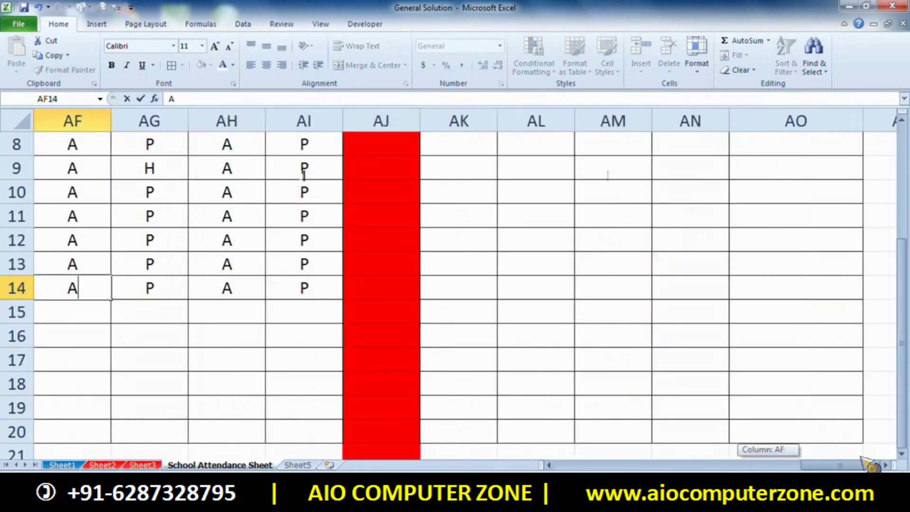
left_click_drag(902, 353, 906, 265)
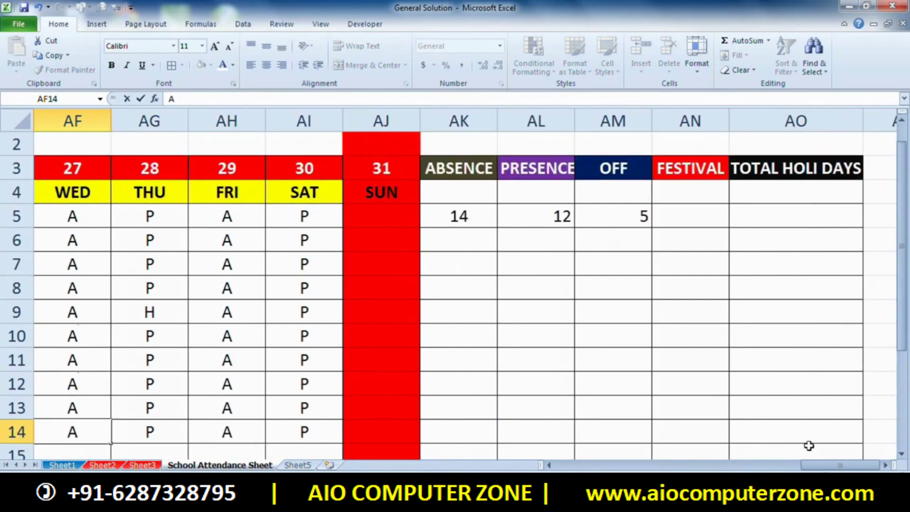
left_click_drag(839, 467, 612, 443)
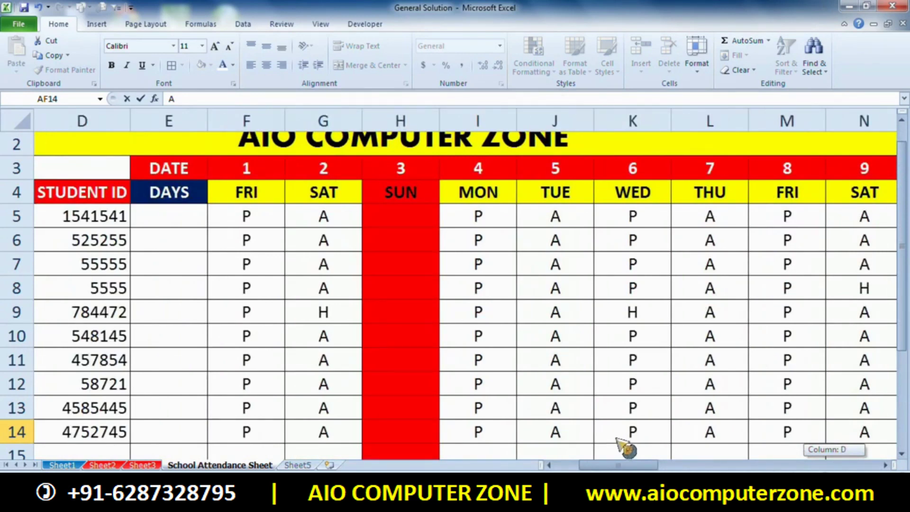
mouse_move(612, 444)
left_mouse_down()
mouse_move(701, 439)
mouse_move(791, 450)
mouse_move(638, 433)
mouse_move(830, 434)
left_mouse_up()
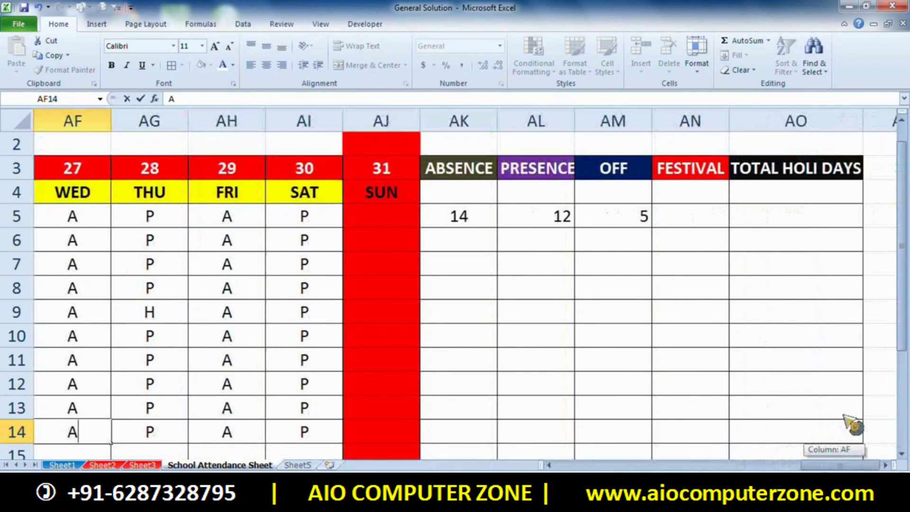
left_click(776, 213)
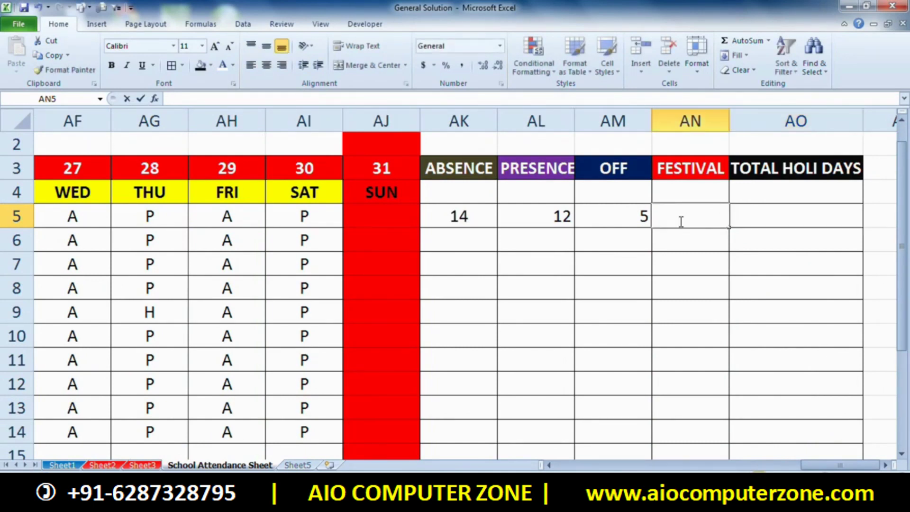
- Enter =COUNTIF(F5:AJ5,"H") in AN5, which returns 0
left_click(682, 221)
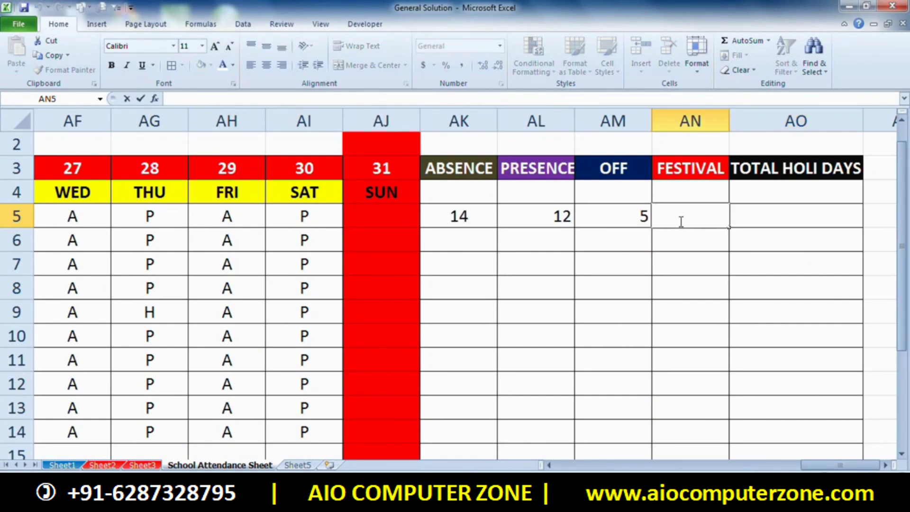
type("=COUNTIF")
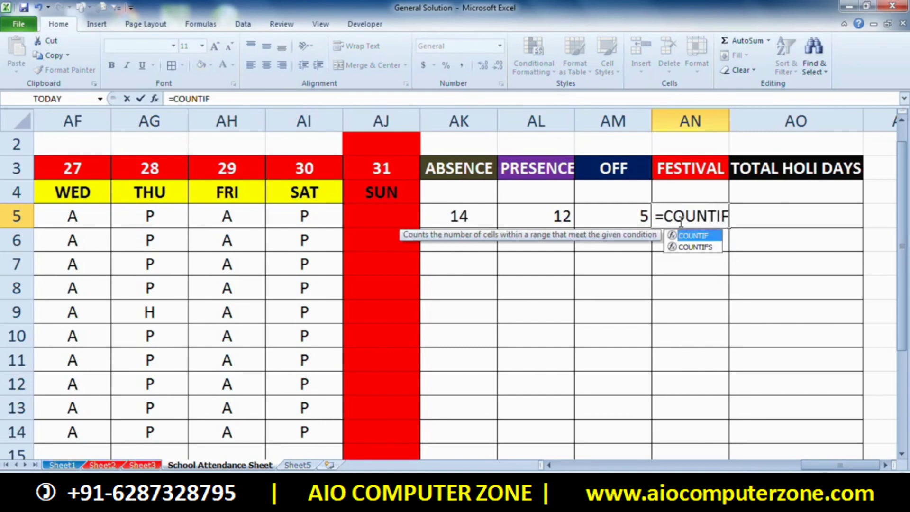
type("(")
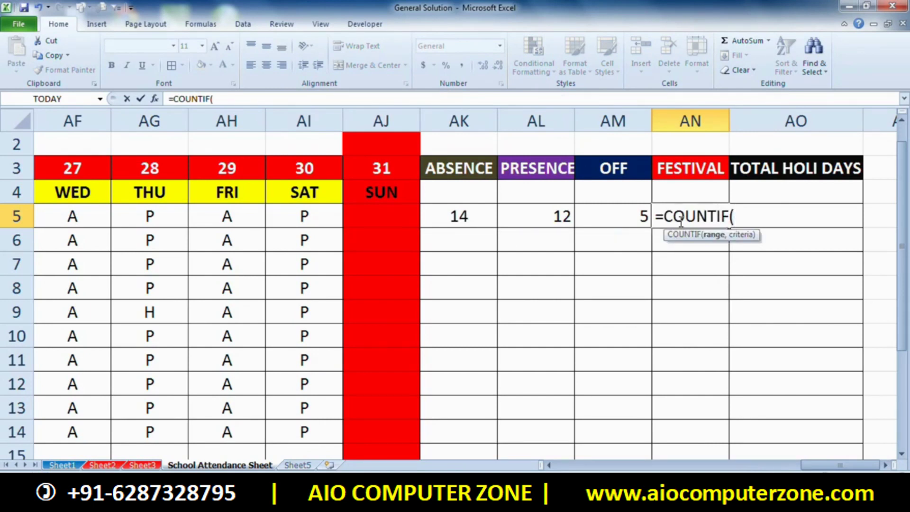
left_click(407, 225)
left_click_drag(407, 225, 37, 215)
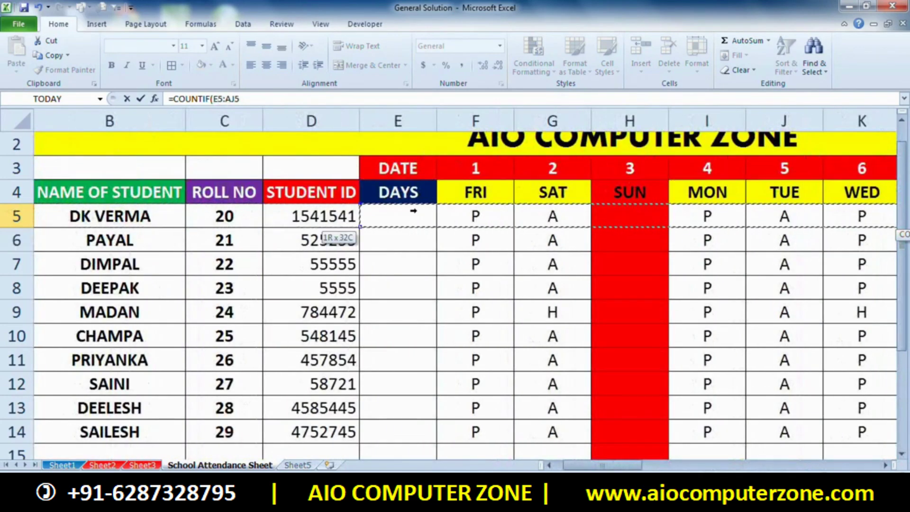
left_click_drag(37, 214, 438, 215)
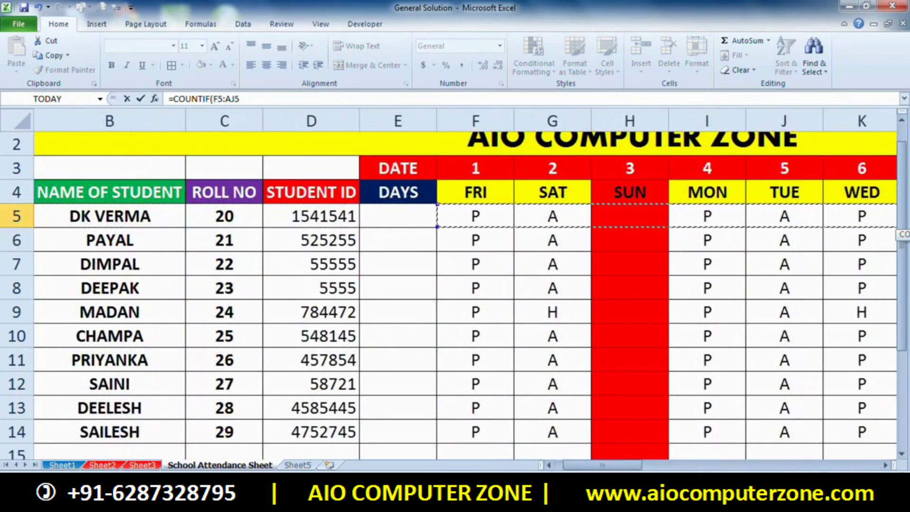
left_click_drag(602, 466, 894, 458)
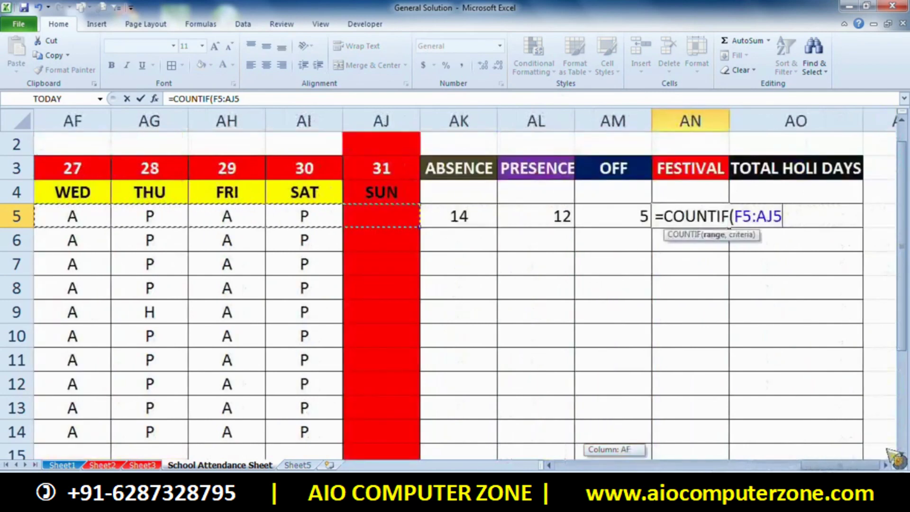
type(",\"")
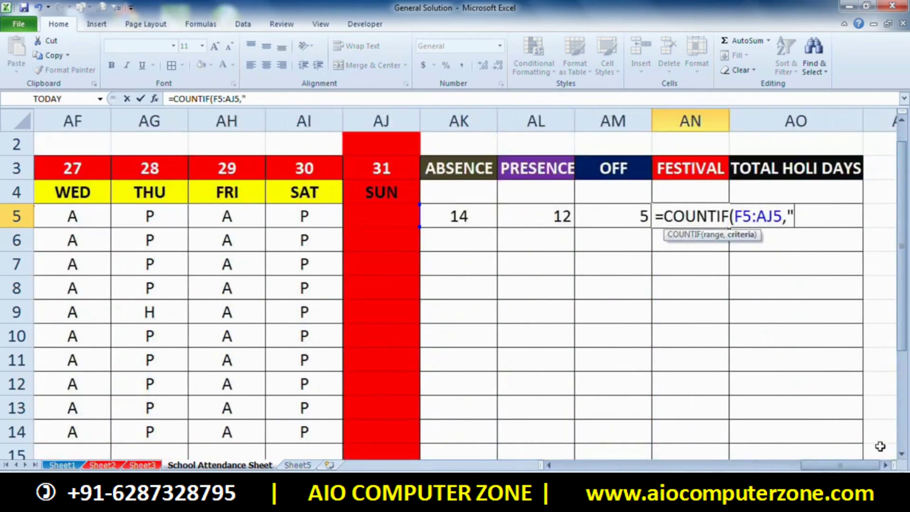
type("H\")")
key("Return")
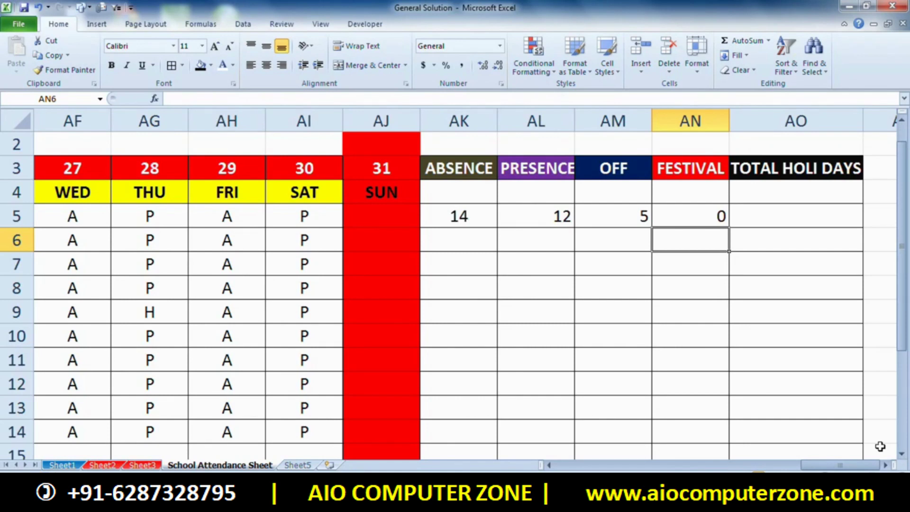
- Copy the ABSENCE count in AK5 down to row 14
left_click(488, 216)
left_click_drag(496, 230, 488, 434)
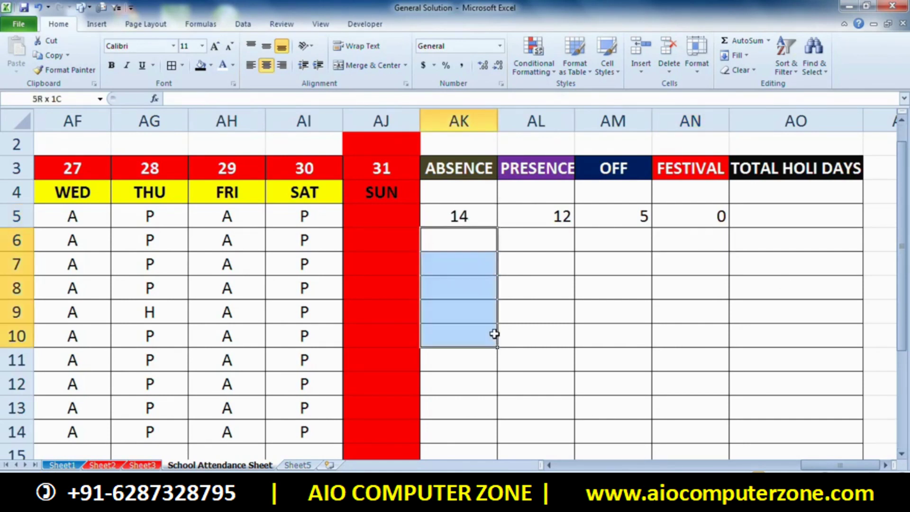
left_click(525, 242)
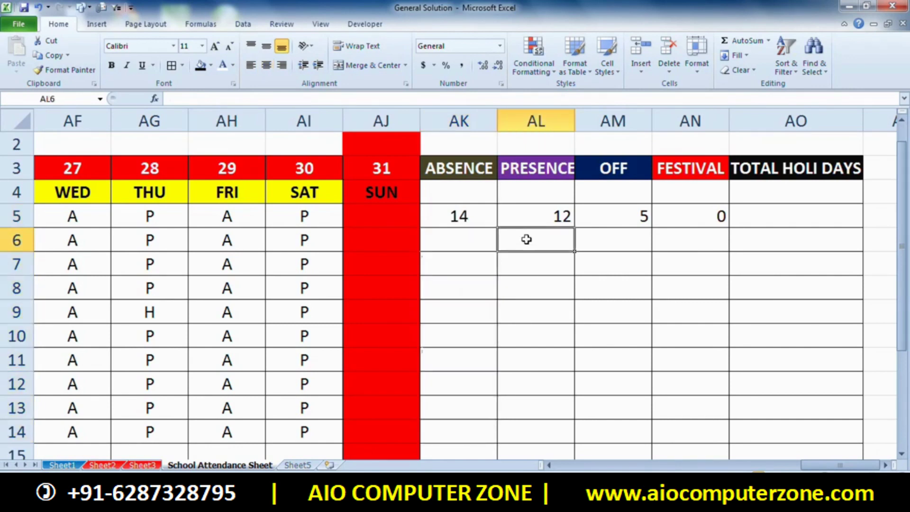
left_click(474, 219)
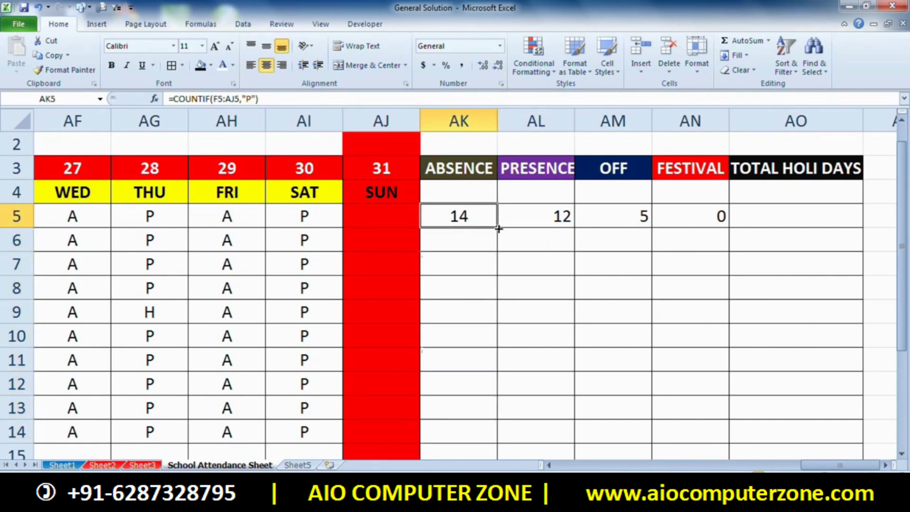
mouse_move(492, 230)
left_mouse_down()
mouse_move(482, 415)
mouse_move(484, 396)
left_mouse_up()
- Fill the PRESENCE, OFF and FESTIVAL counts from AL5, AM5 and AN5 down to row 14
left_click(526, 167)
left_click_drag(571, 184, 560, 383)
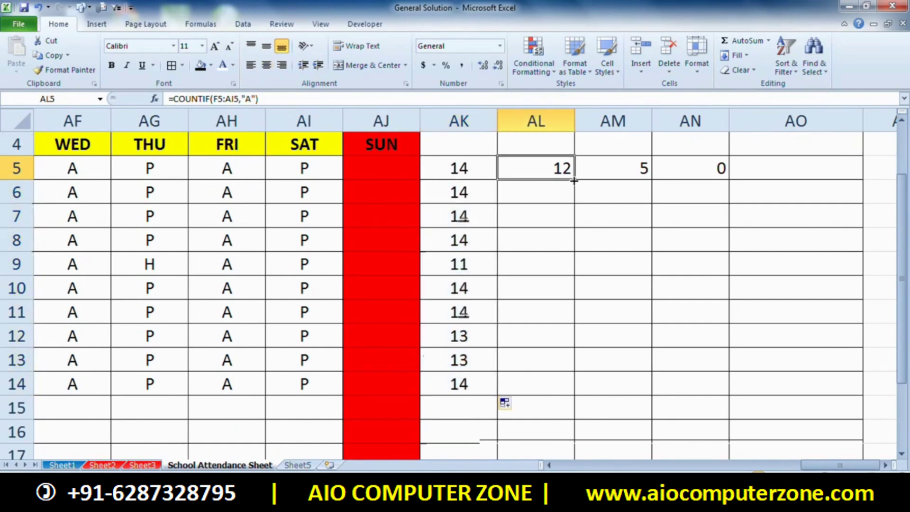
left_click(640, 167)
left_click_drag(654, 182, 647, 396)
left_click(693, 167)
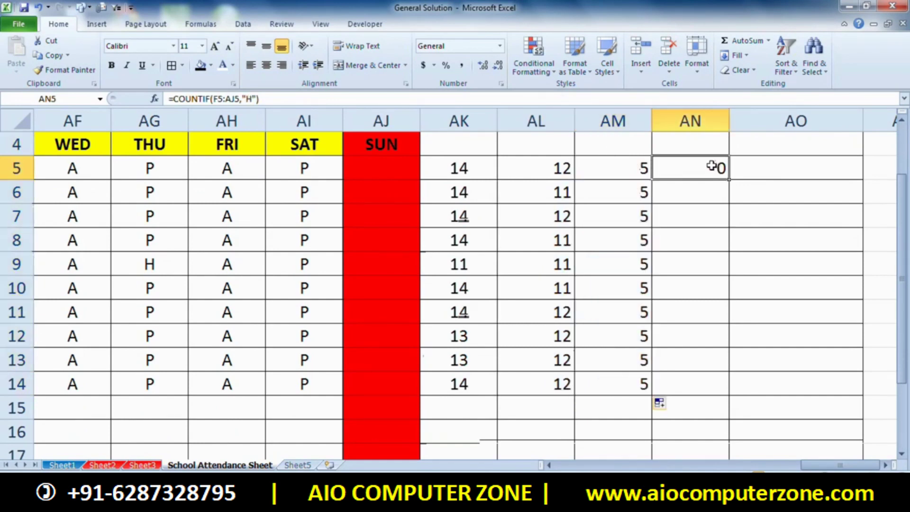
left_click_drag(729, 180, 724, 385)
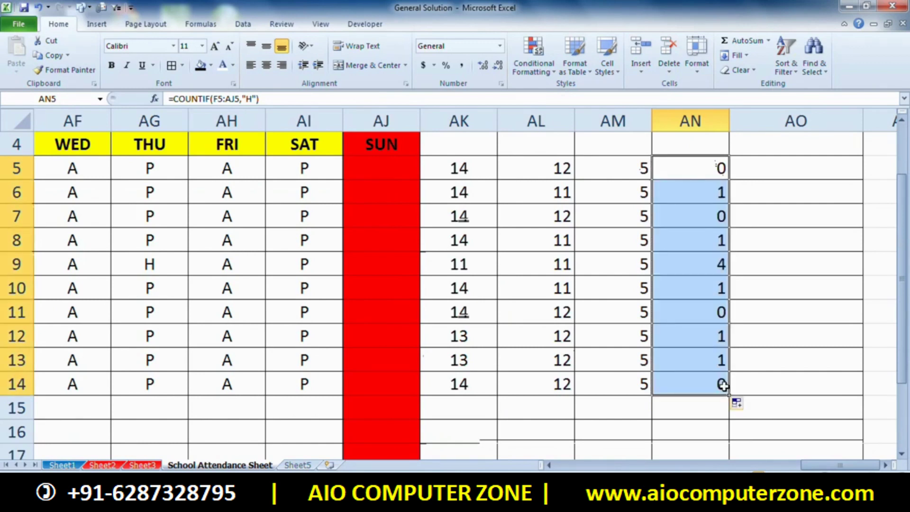
left_click(797, 265)
left_click_drag(902, 284, 903, 226)
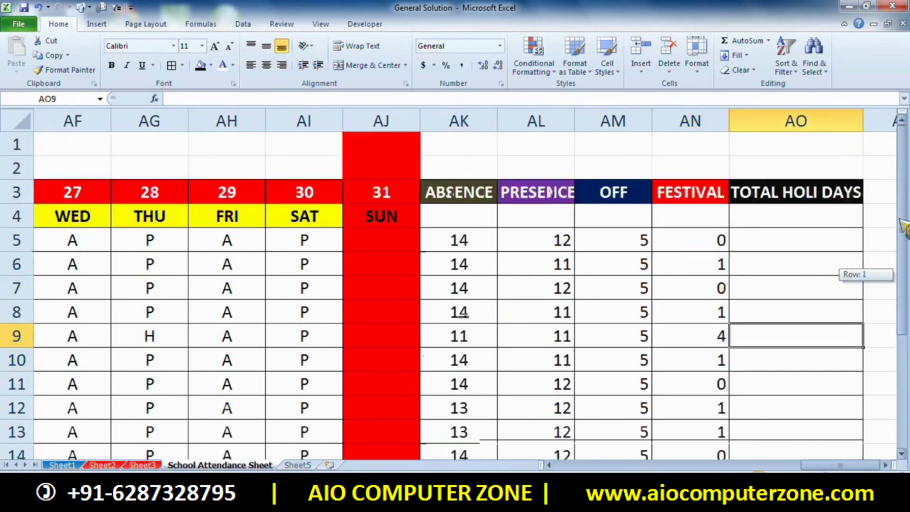
- Enter =SUM(AM5:AN5) in AO5, giving 5, and start filling it down
left_click(826, 215)
double_click(825, 218)
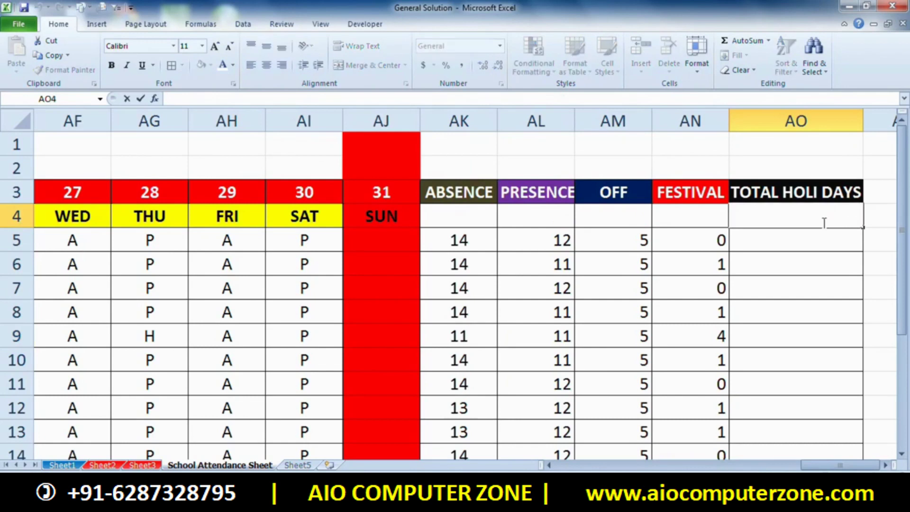
left_click(811, 237)
left_click(625, 239)
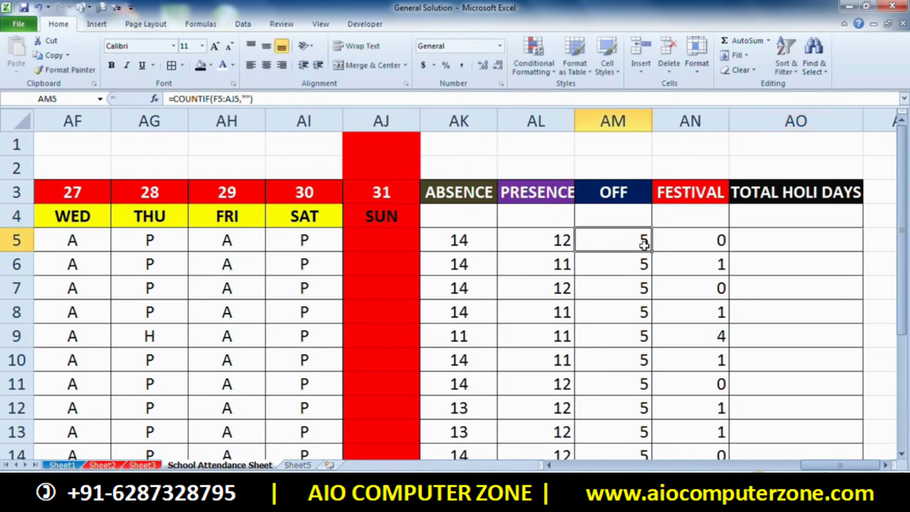
left_click(682, 247)
left_click(758, 238)
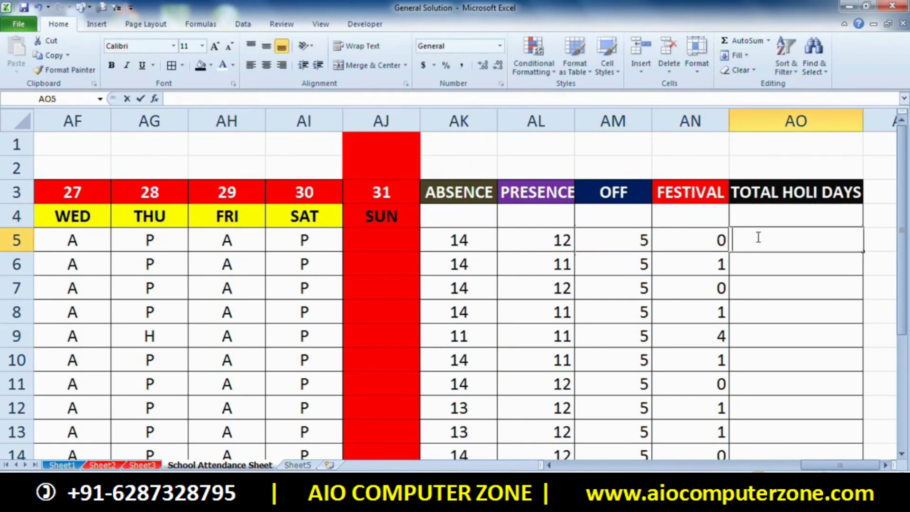
type("=SU")
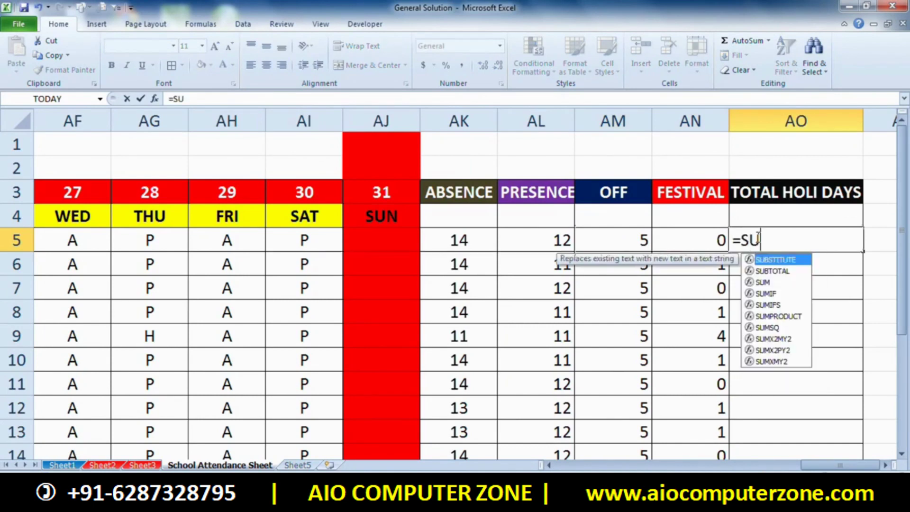
type("M(")
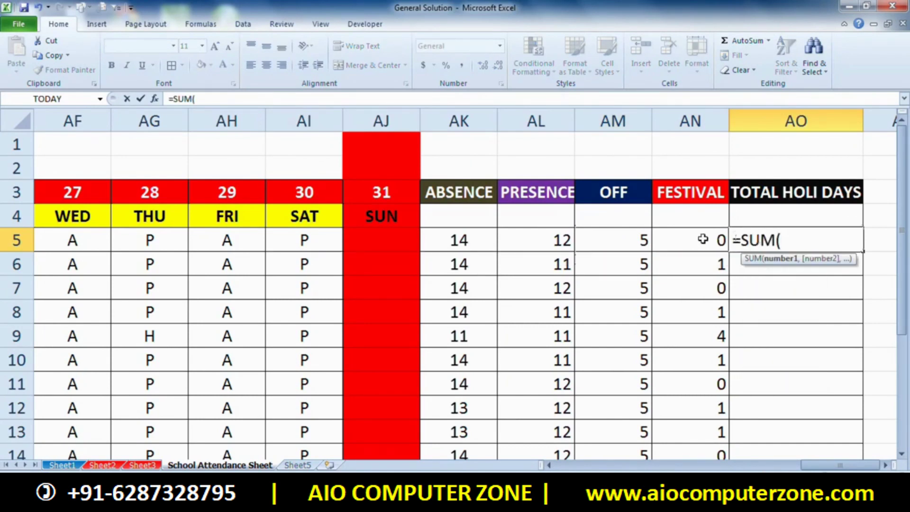
mouse_move(606, 240)
left_mouse_down()
mouse_move(676, 253)
mouse_move(688, 243)
left_mouse_up()
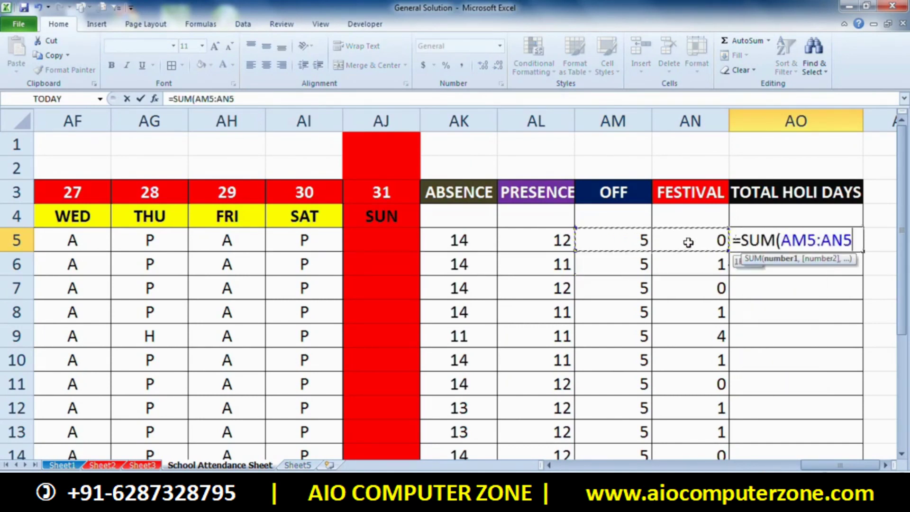
type(")")
left_click(825, 248)
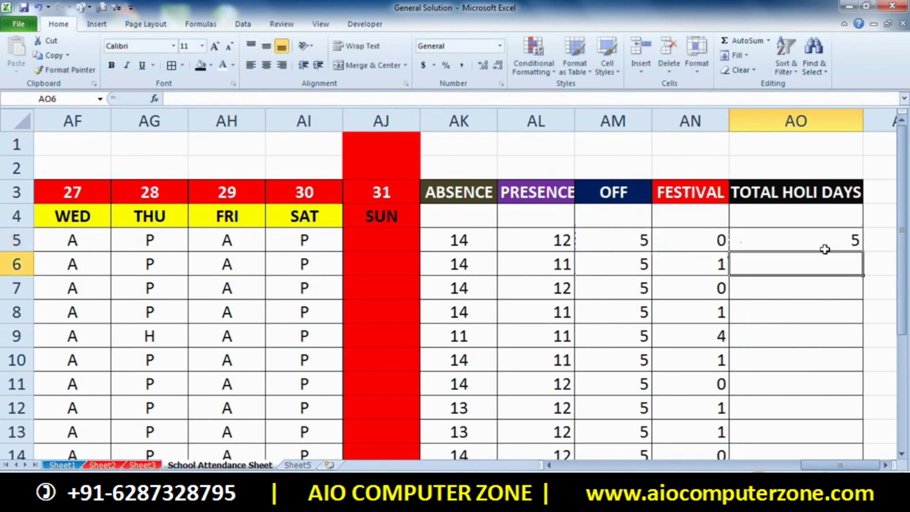
left_click_drag(863, 251, 839, 457)
- Finish copying the SUM totals to row 14 and scroll back to column A
left_click(877, 249)
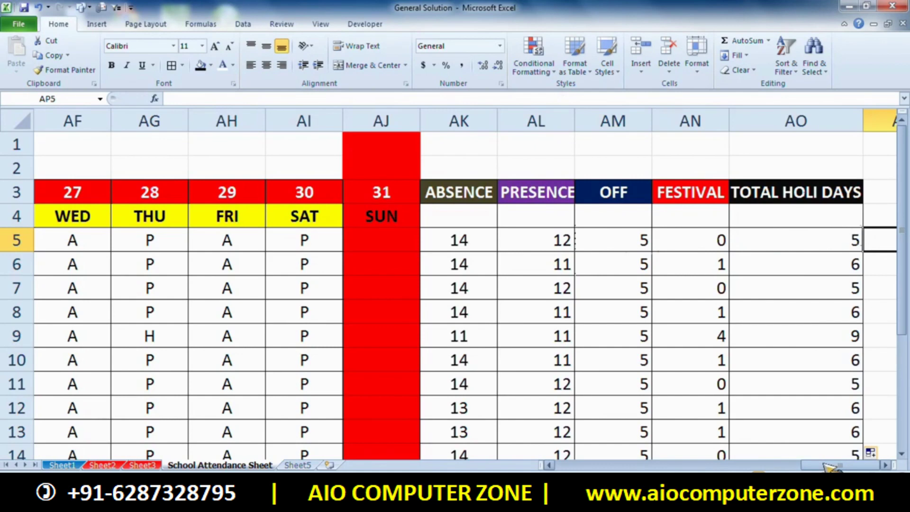
left_click_drag(828, 467, 584, 458)
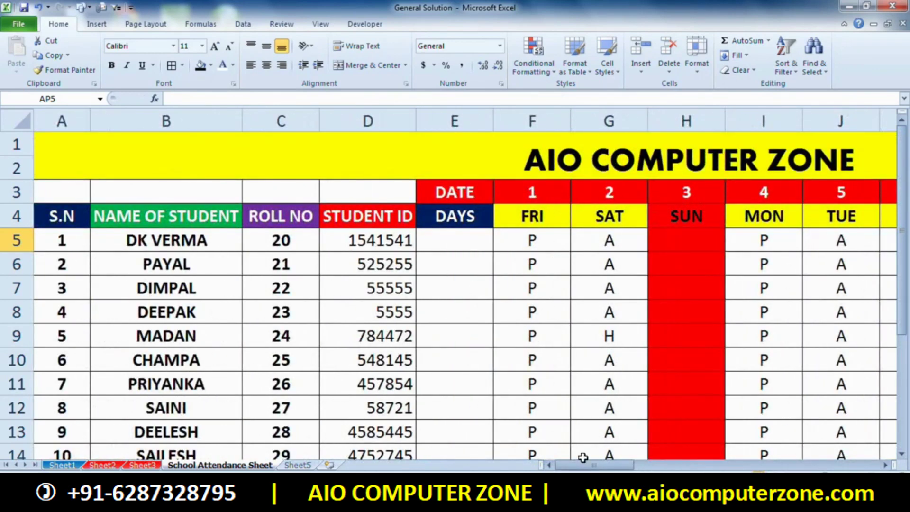